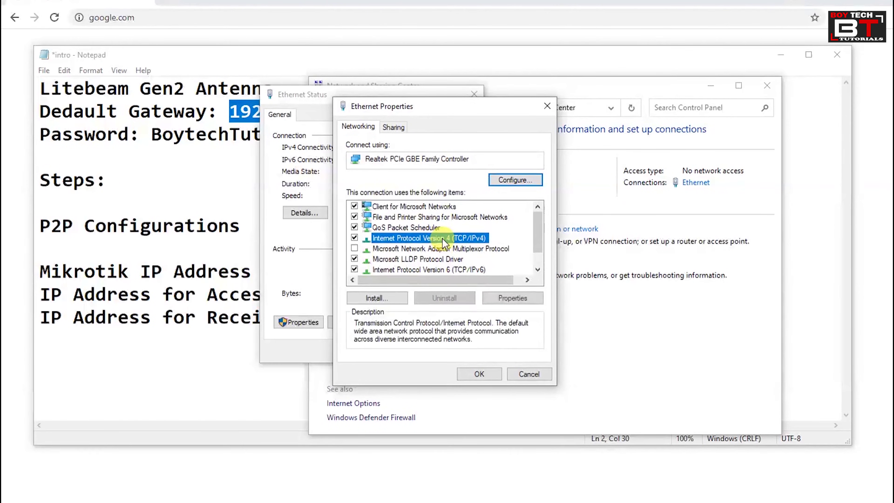
Step: Enter static IPv4 address 192.168.1.45 with gateway 192.168.1.20 in the adapter's IPv4 properties
left_click(457, 242)
left_click(492, 258)
type("192.168.1.")
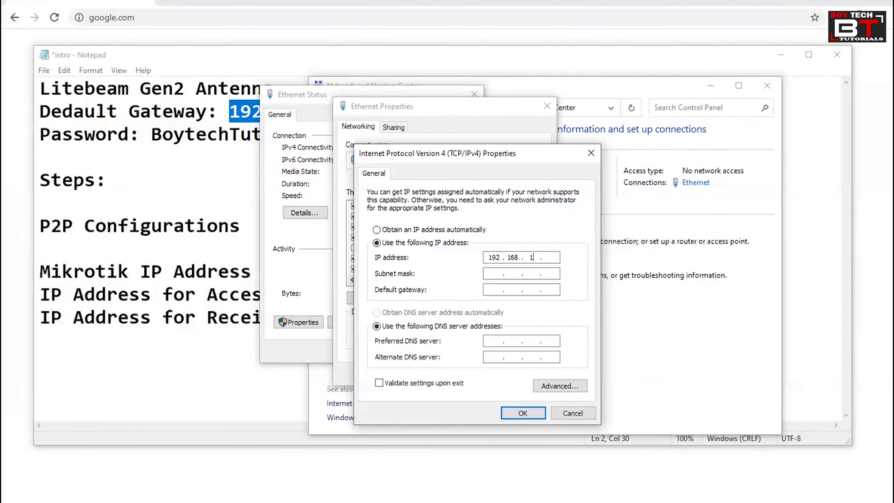
type("45")
left_click(493, 273)
left_click(496, 291)
type("192 . 168 . 1 ")
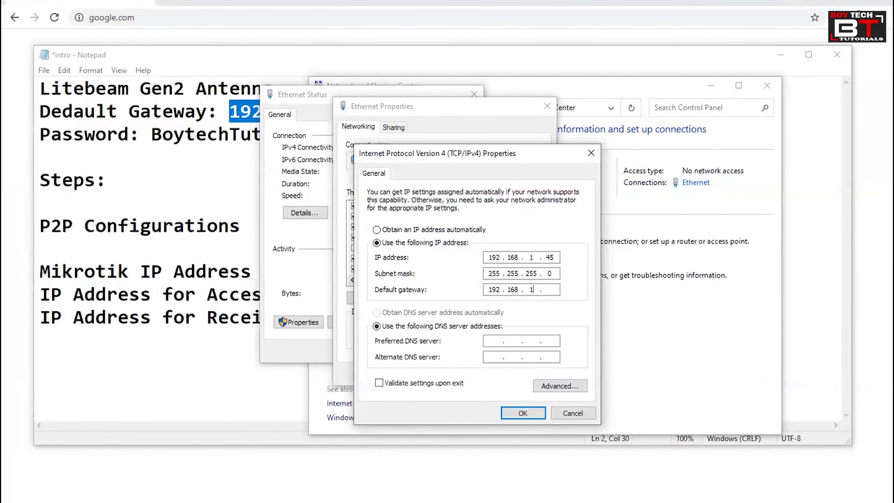
type(". 20")
Step: Confirm the IPv4 and adapter dialogs and close the Ethernet status window
left_click(521, 411)
left_click(493, 376)
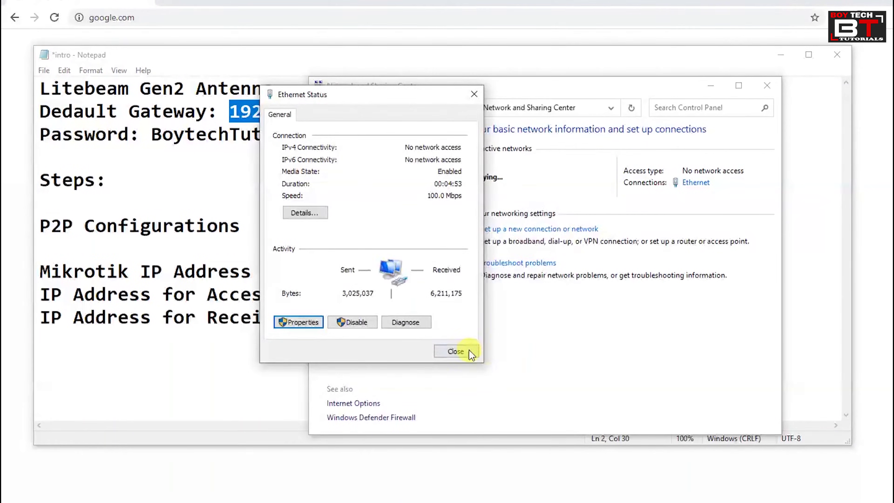
left_click(474, 351)
left_click(288, 18)
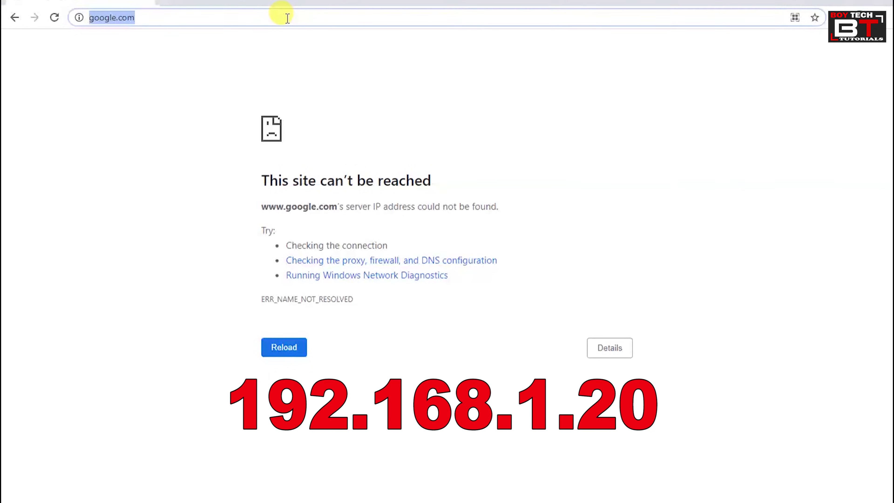
Step: Load the setup page at 192.168.1.20, choose country Licensed, accept the terms and continue
type("192.168")
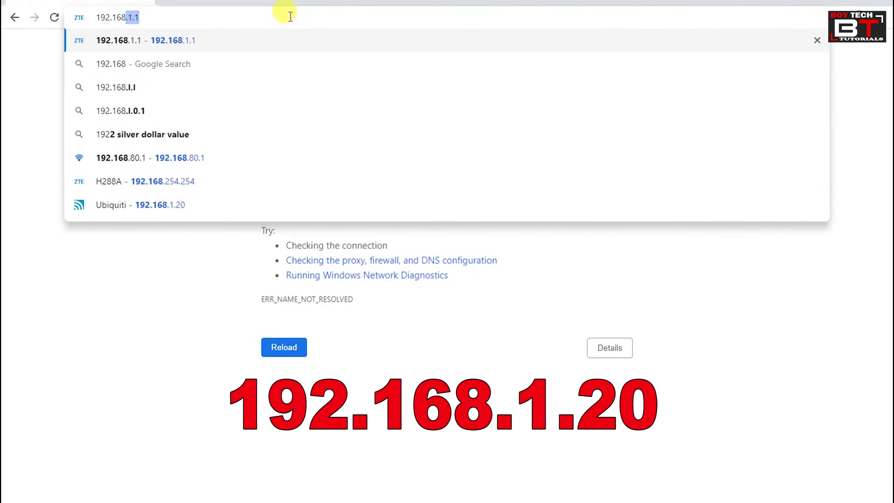
type(".1.20")
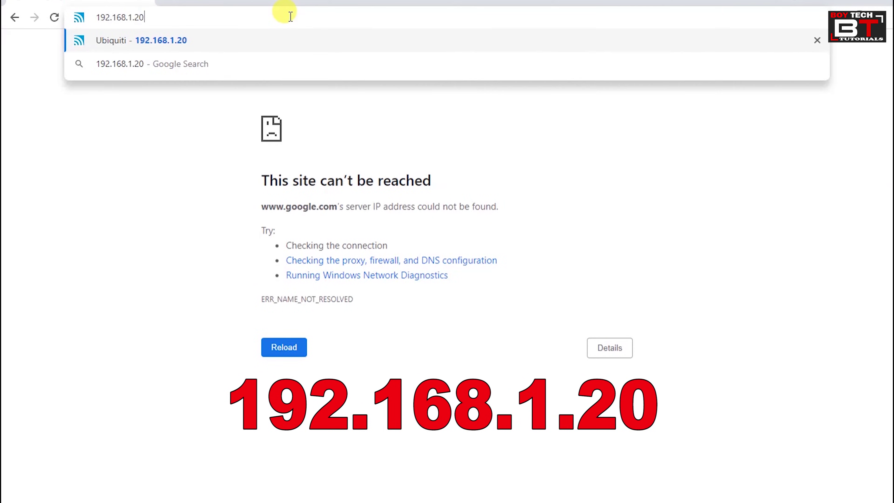
key("Return")
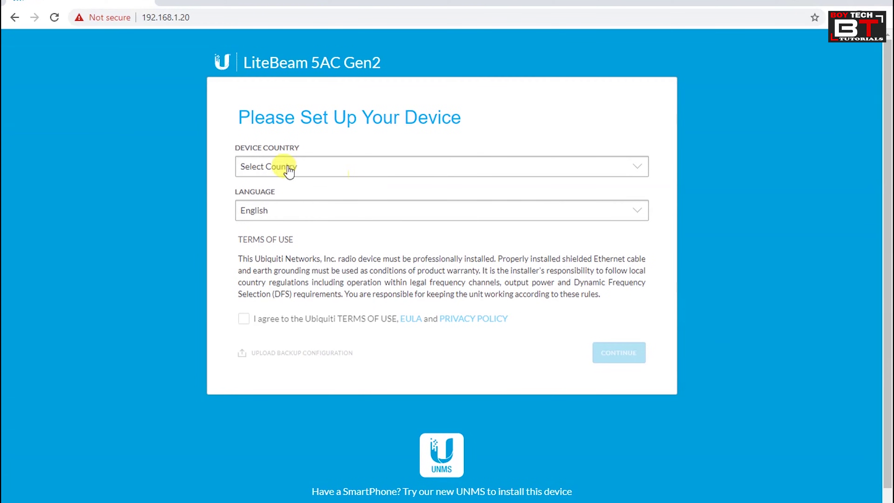
left_click(316, 172)
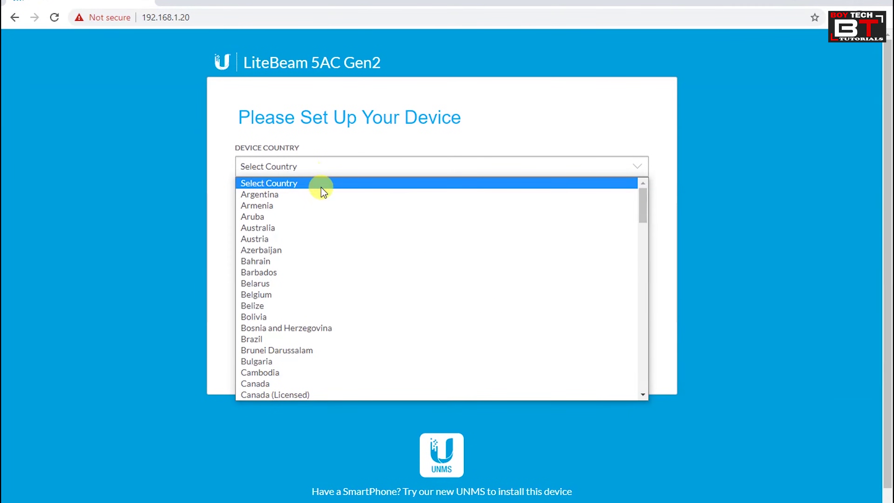
scroll(329, 221, "down", 8)
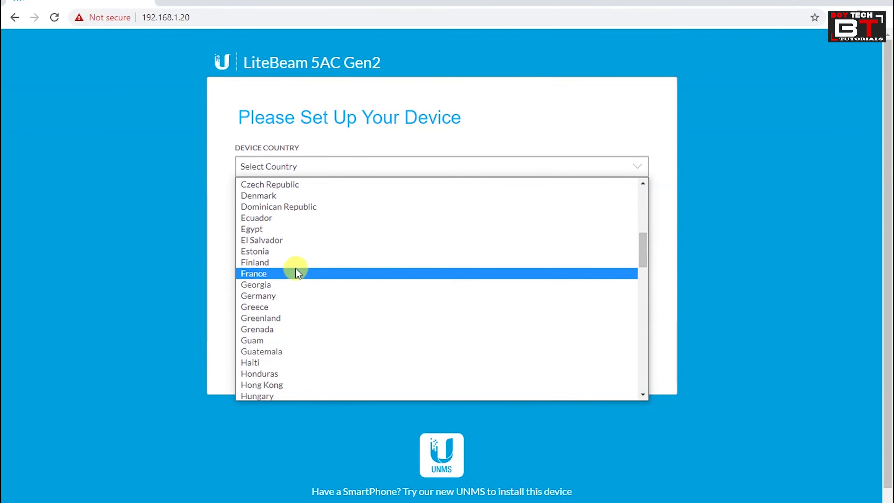
scroll(294, 268, "down", 8)
left_click(276, 289)
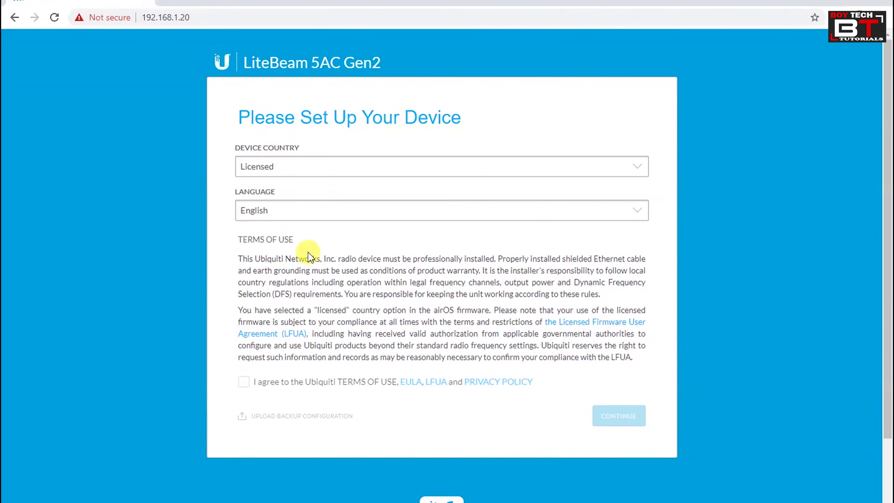
left_click(245, 386)
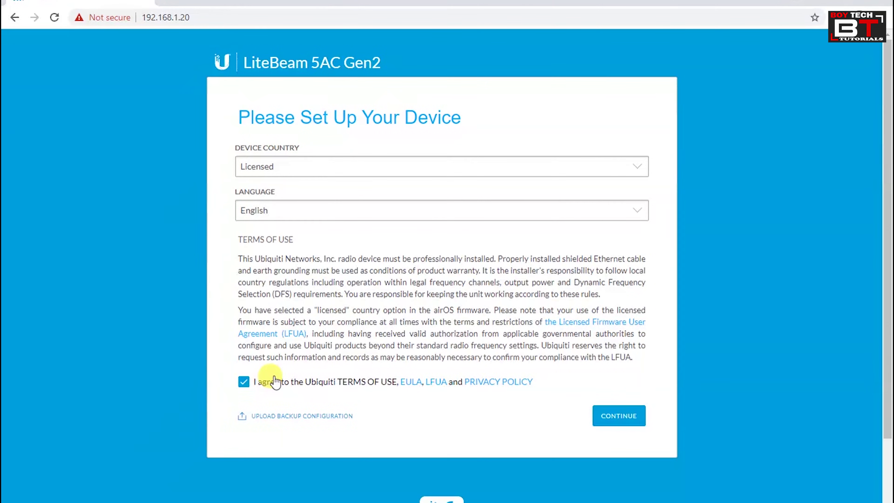
left_click(609, 418)
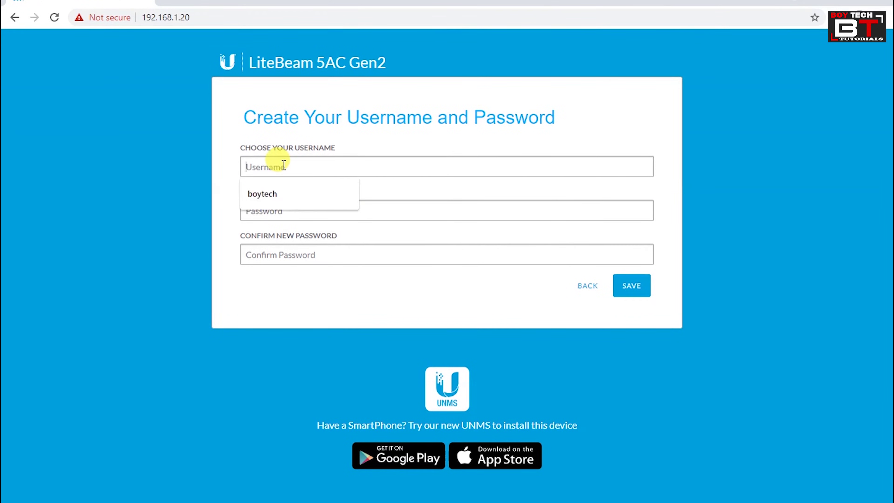
Step: Fill in the login username and copy the password from the Notepad notes
left_click(329, 163)
left_click(273, 194)
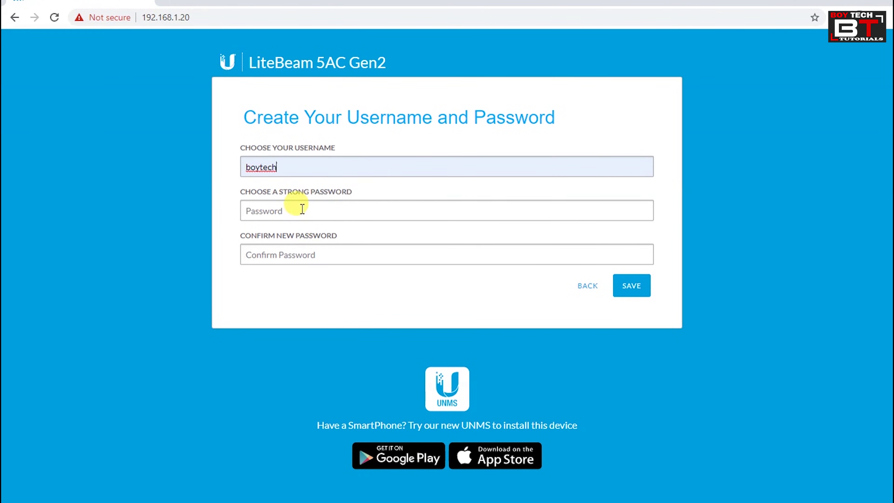
key("alt+Tab")
left_click(253, 168)
left_click_drag(153, 136, 374, 135)
right_click(266, 136)
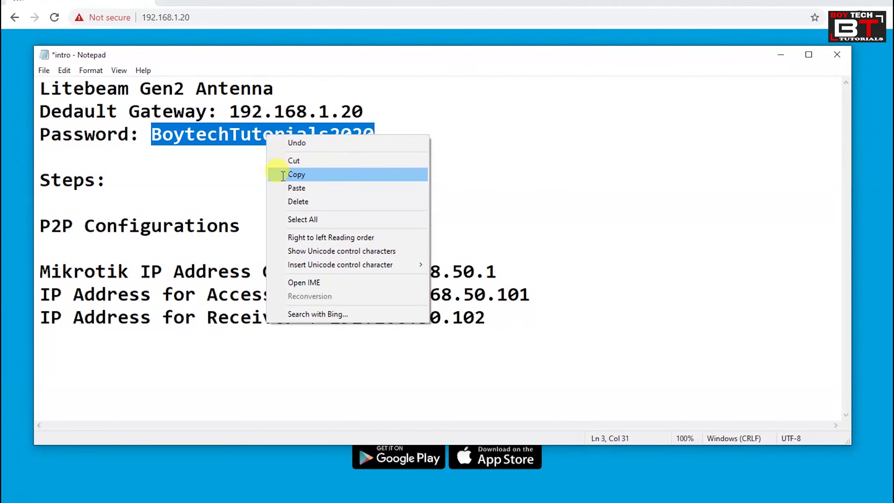
left_click(278, 174)
Step: Paste the copied password into both Password and Confirm Password
left_click(298, 37)
right_click(278, 211)
left_click(310, 304)
left_click(285, 256)
right_click(282, 252)
left_click(310, 346)
Step: Re-paste the password into Confirm Password and save the new login credentials
left_click(631, 286)
left_click(357, 254)
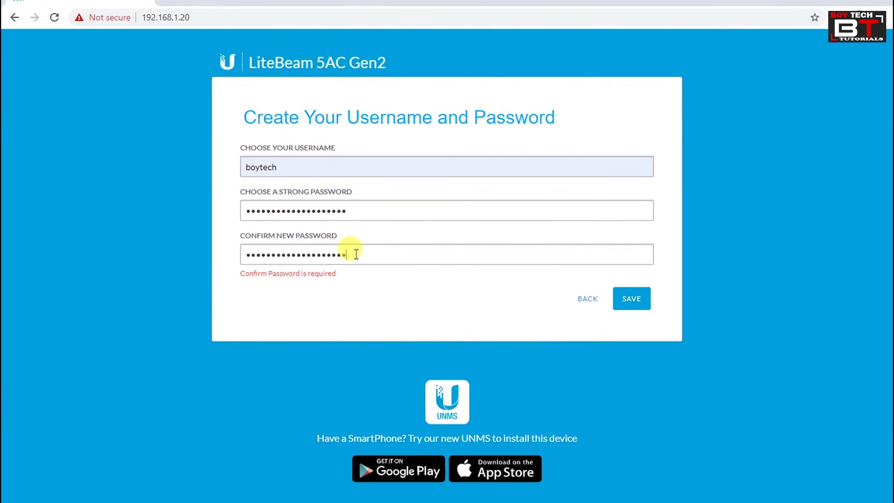
left_click_drag(356, 255, 212, 253)
key("ctrl+v")
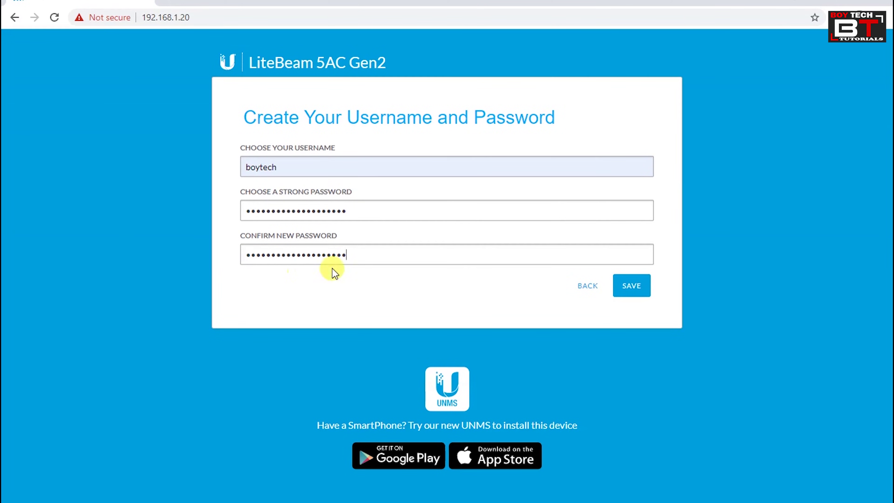
left_click(637, 293)
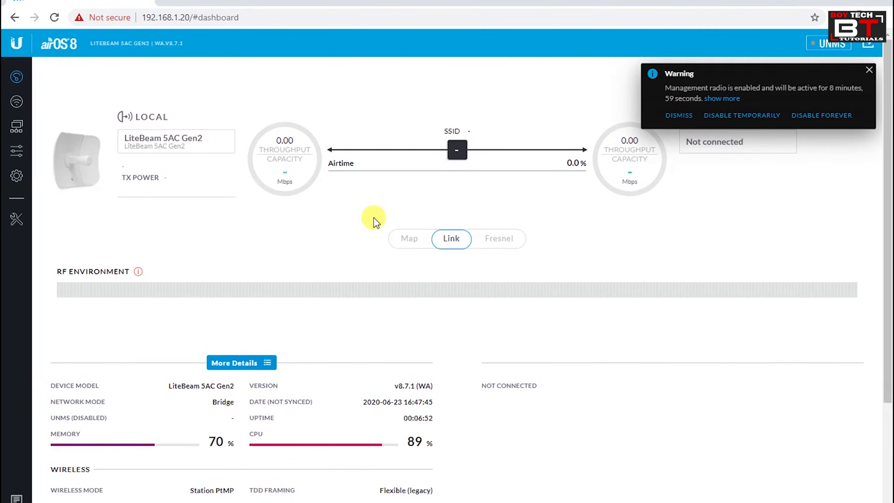
Step: Open the Network settings page and copy gateway address 192.168.50.1 from the notes
left_click(16, 128)
left_click(387, 251)
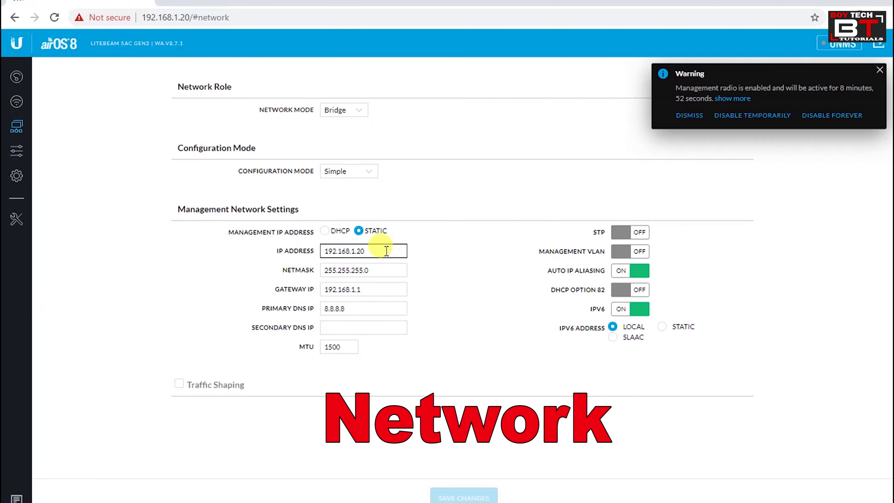
left_click(247, 501)
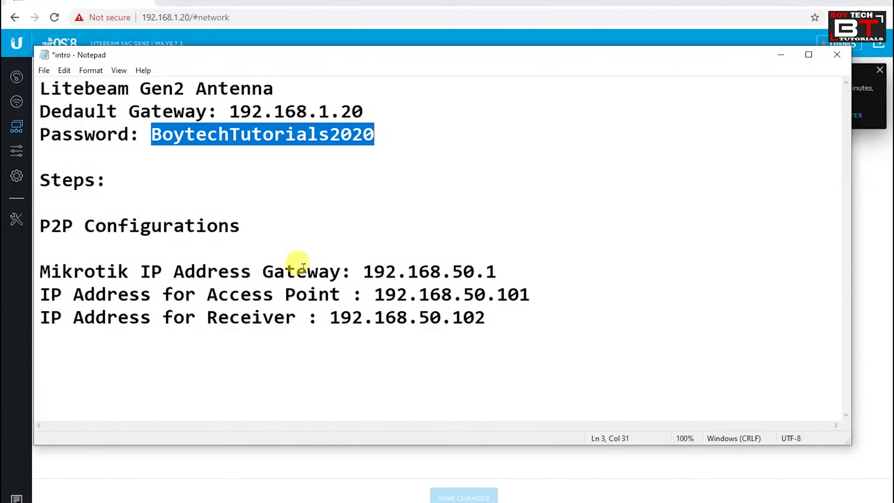
left_click(358, 273)
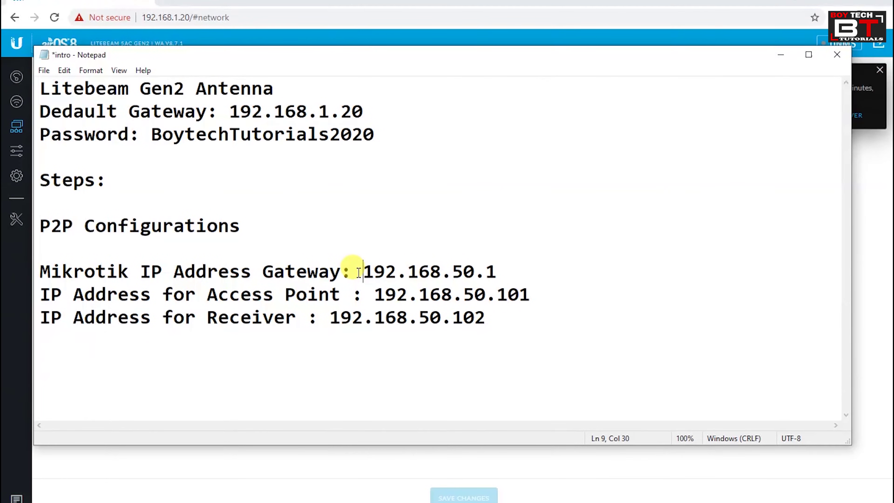
left_click_drag(365, 272, 496, 272)
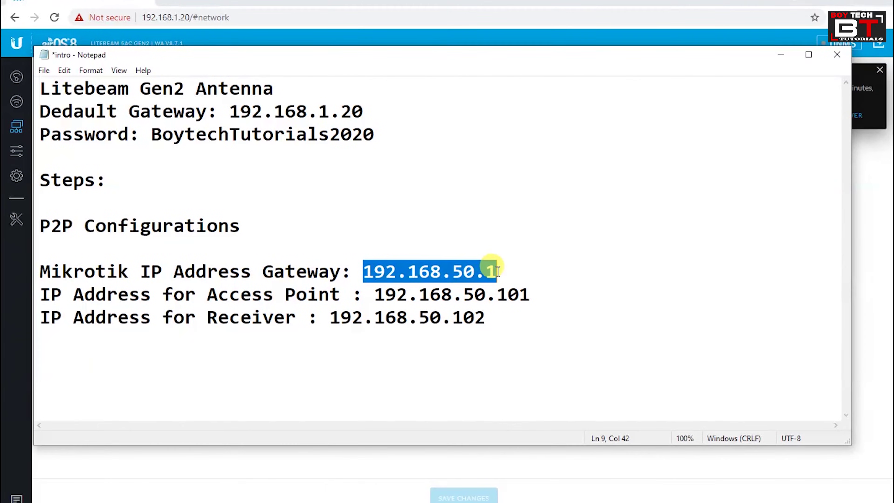
right_click(441, 272)
left_click(457, 313)
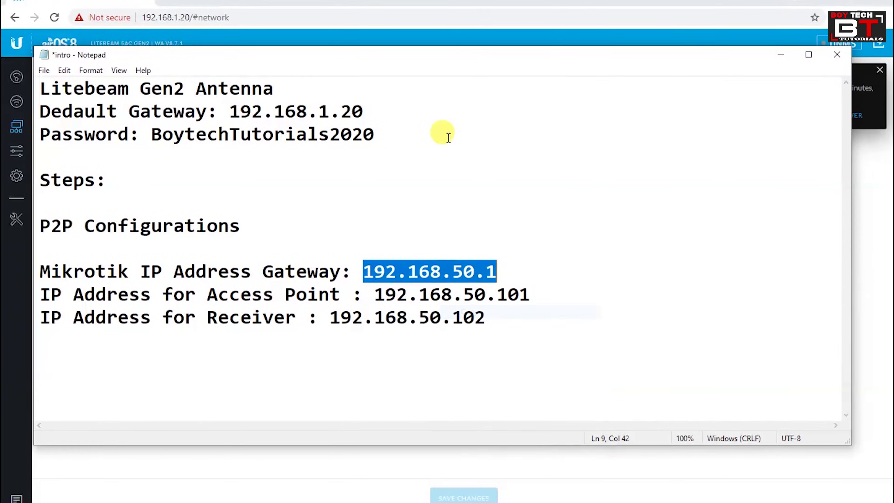
Step: Replace the gateway 192.168.1.1 with 192.168.50.1
left_click(441, 5)
left_click_drag(365, 289, 333, 289)
key("BackSpace")
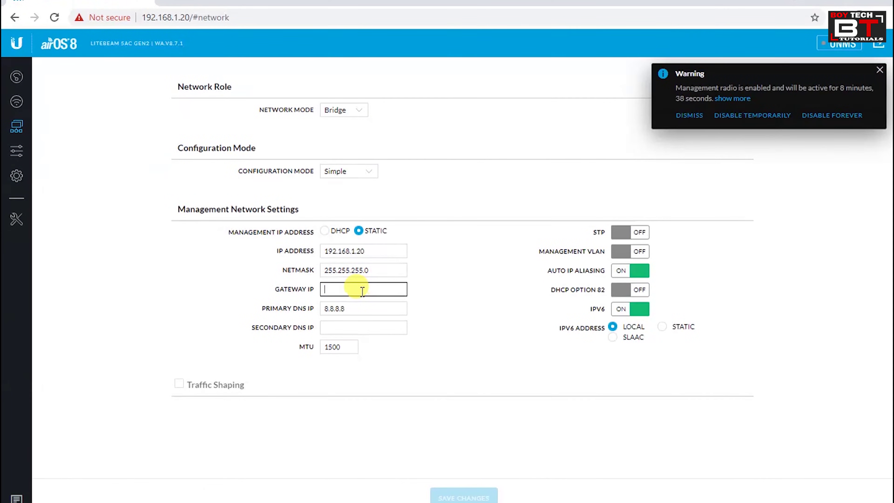
right_click(359, 289)
left_click(378, 386)
Step: Copy access point address 192.168.50.101 from the notes and select the current management IP
left_click(379, 256)
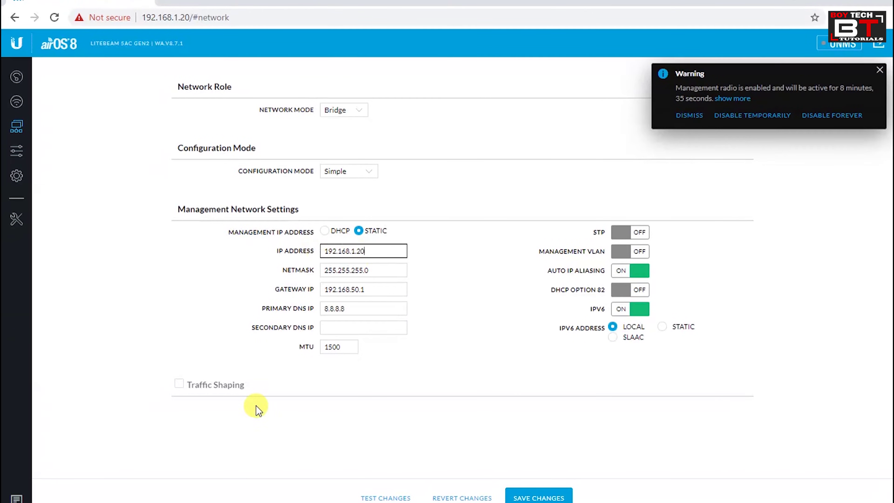
key("alt+Tab")
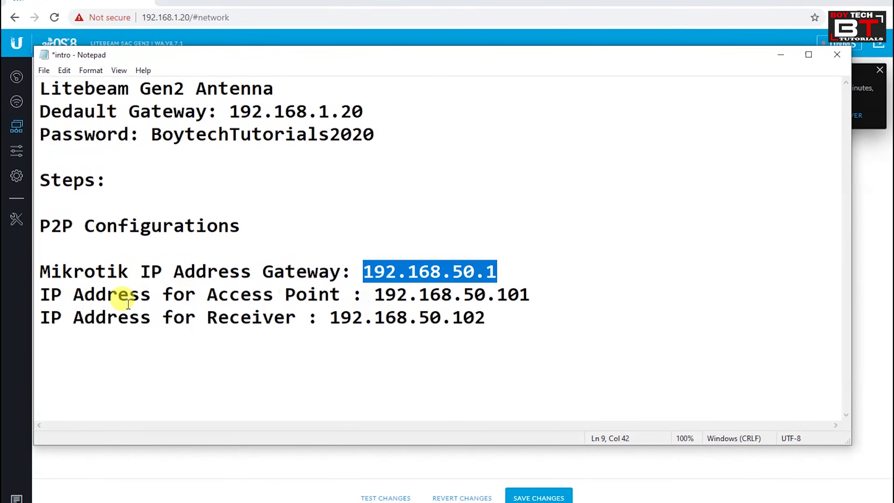
left_click(106, 294)
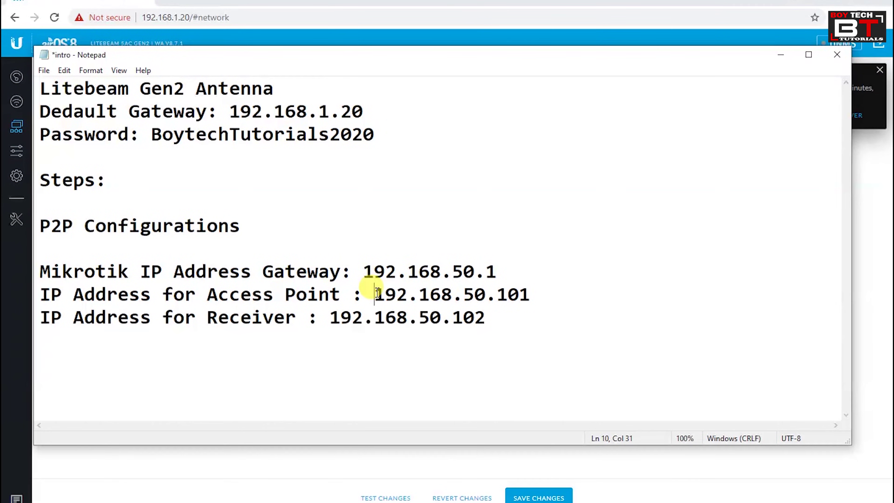
left_click_drag(376, 294, 533, 296)
right_click(485, 298)
left_click(490, 338)
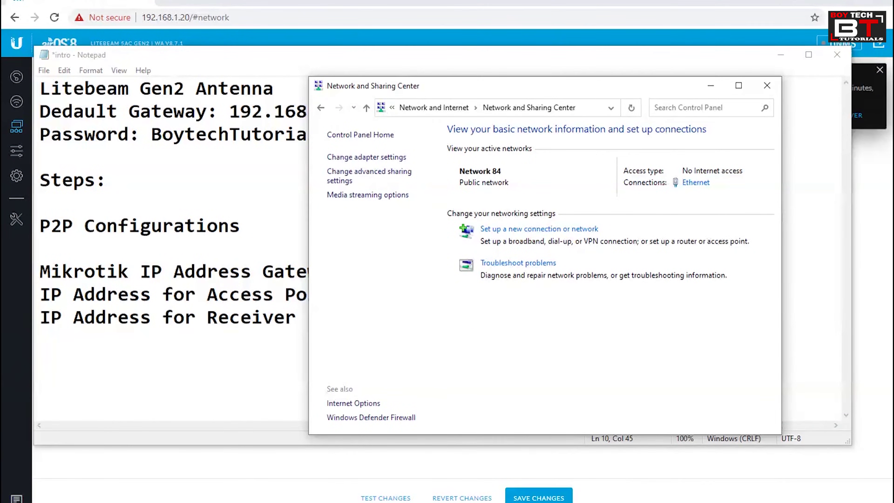
left_click(213, 462)
left_click_drag(397, 251, 315, 252)
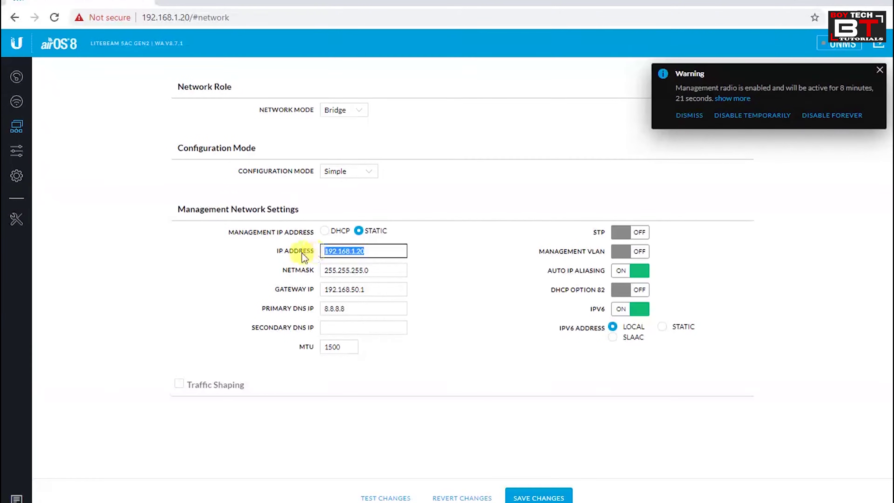
Step: Paste 192.168.50.101 as the IP address, add secondary DNS 8.8.4.4, disable IPv6 and save
right_click(327, 251)
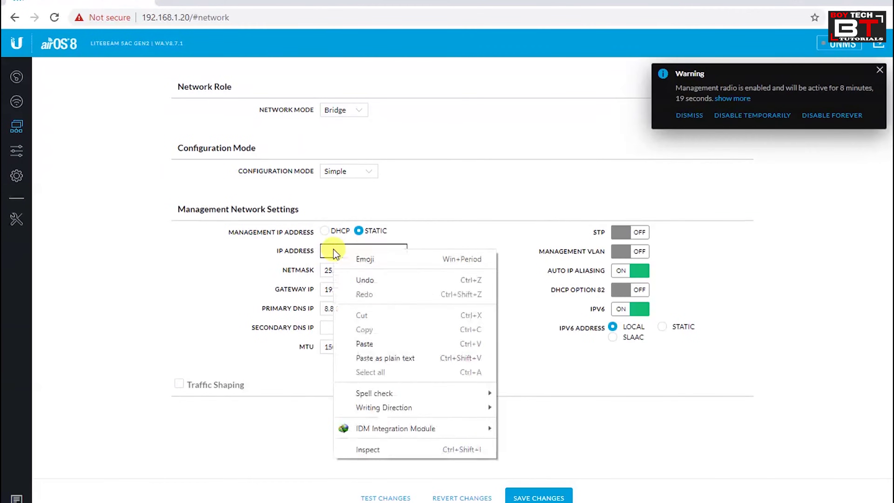
left_click(358, 340)
left_click(374, 307)
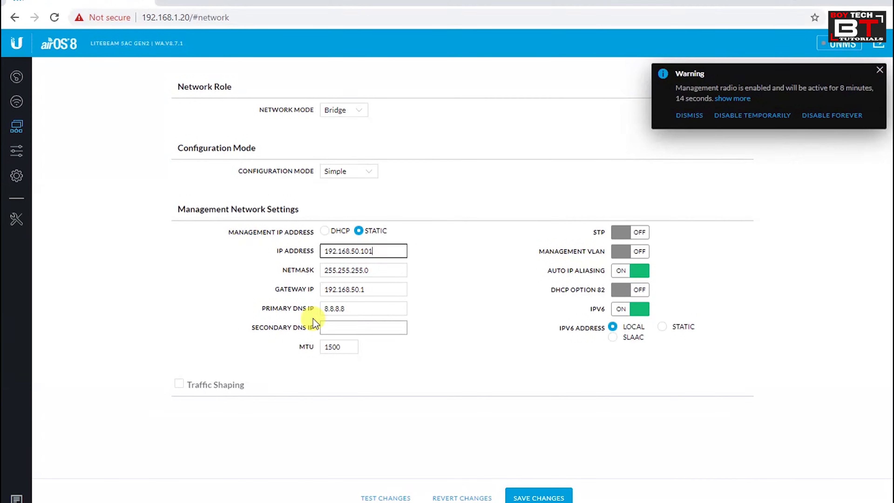
left_click(346, 322)
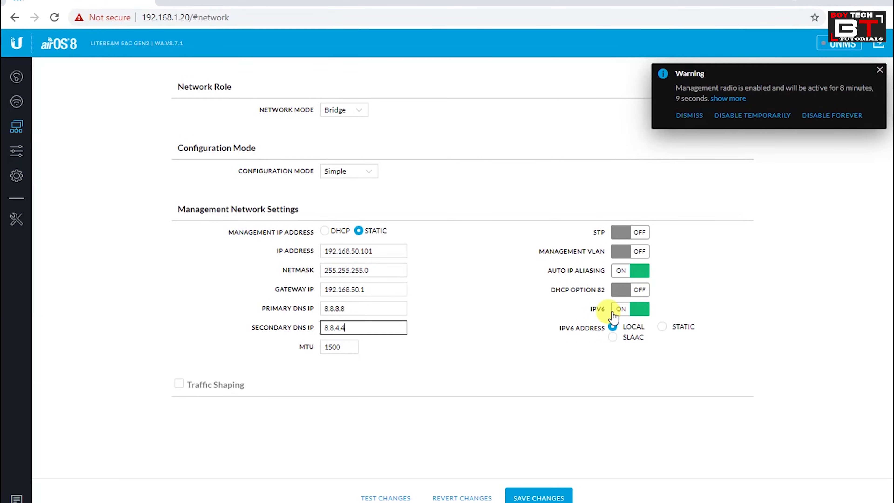
left_click(625, 311)
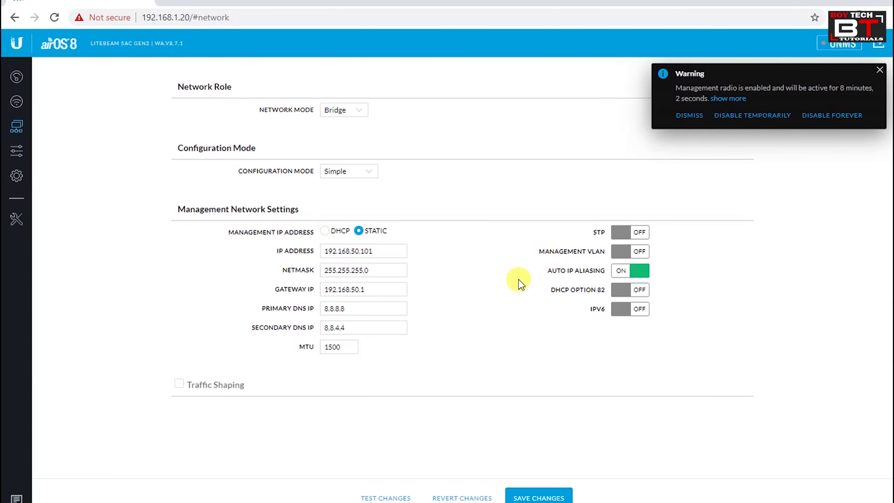
left_click(536, 498)
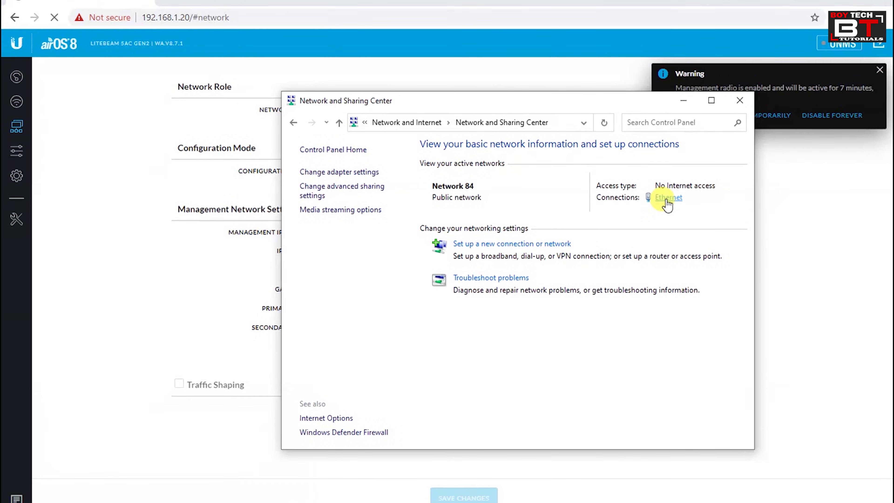
Step: Change the Ethernet IPv4 address to 192.168.50.45 and the gateway to 192.168.50.101
left_click(664, 202)
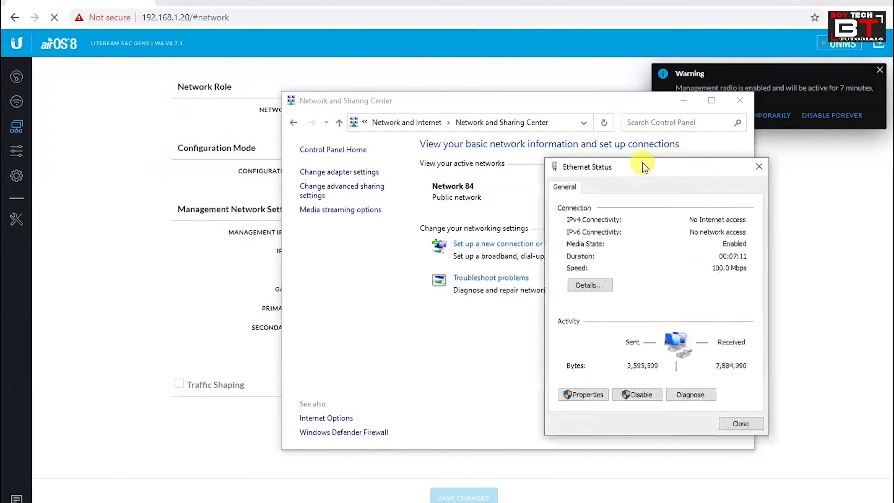
left_click_drag(643, 166, 527, 167)
left_click(452, 385)
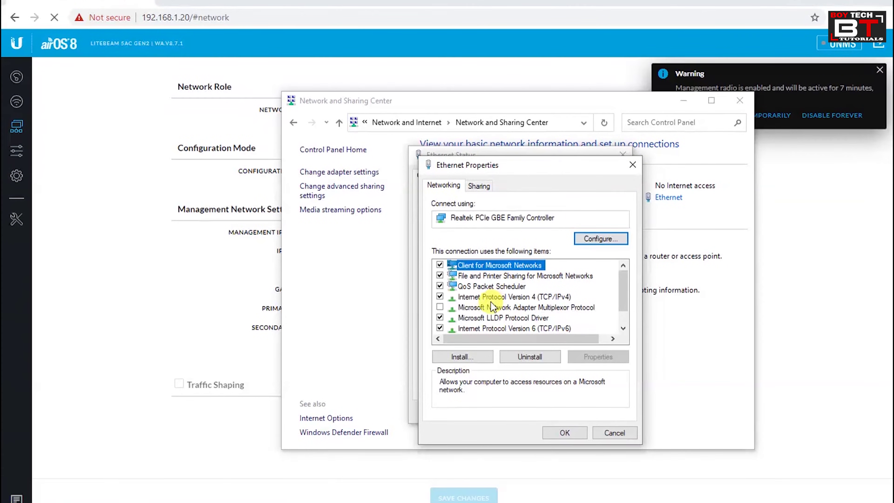
left_click(491, 299)
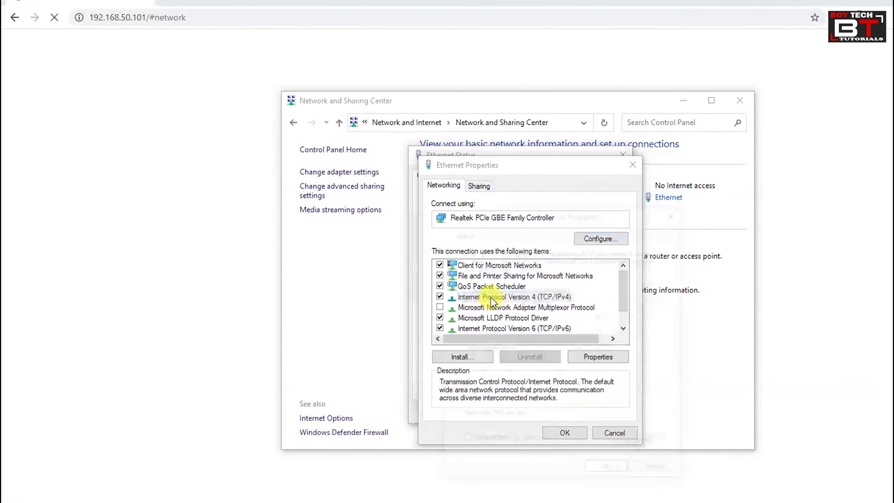
double_click(492, 297)
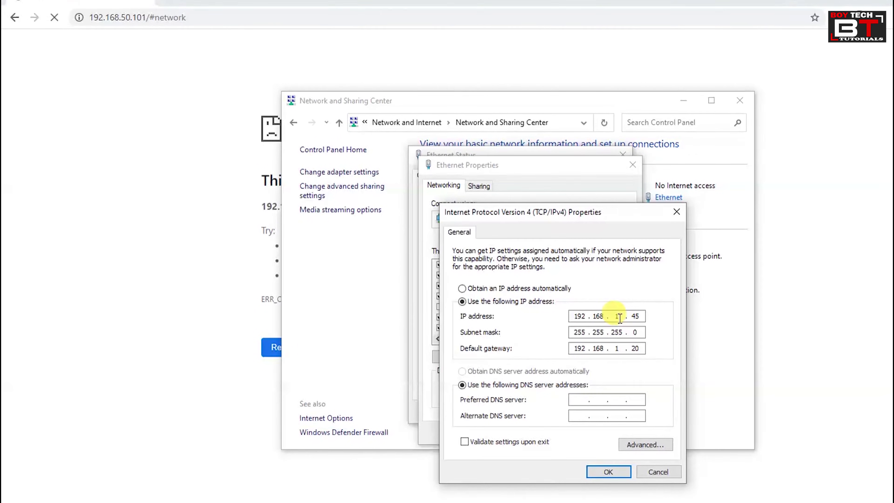
type("50")
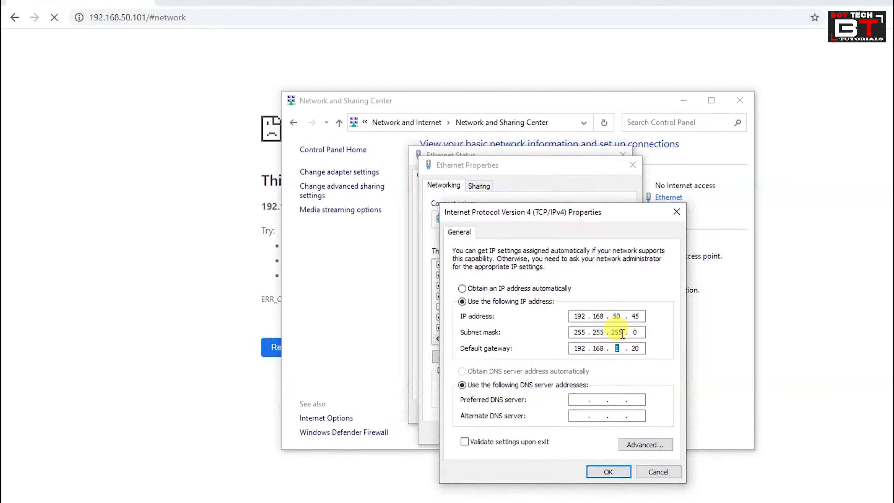
type("50")
left_click(630, 348)
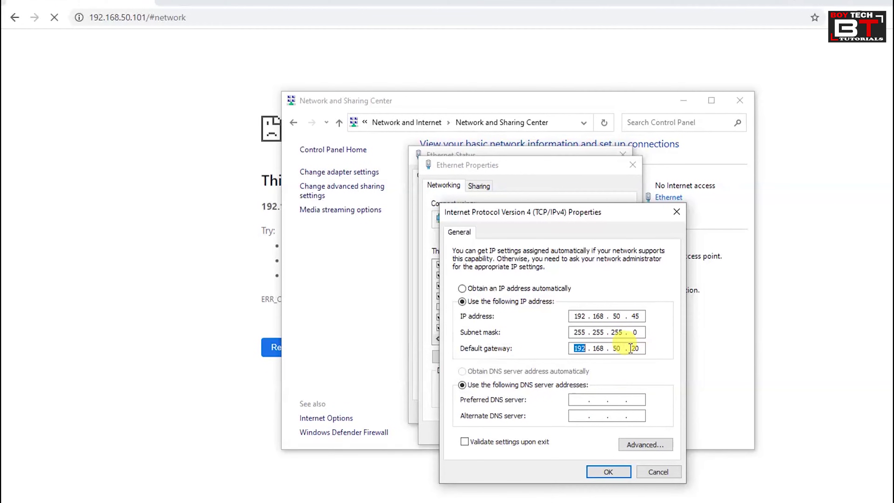
left_click_drag(636, 348, 645, 348)
type("101")
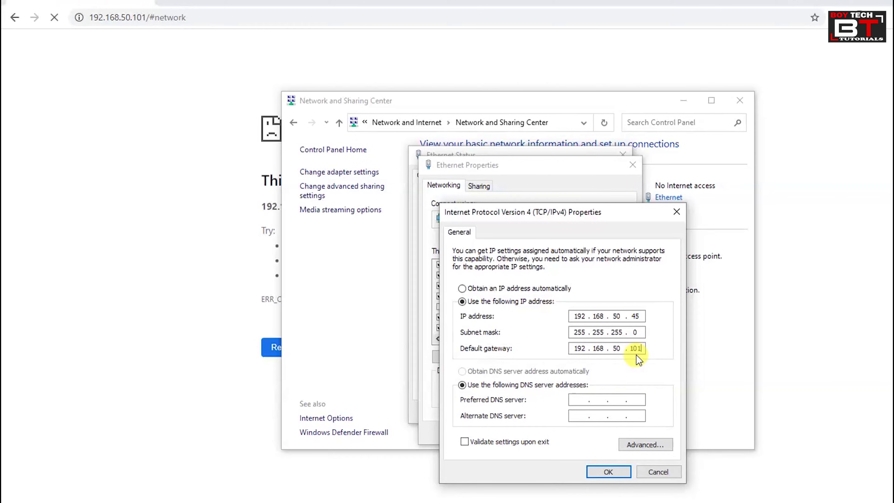
Step: Confirm the dialogs, close the Ethernet status window and reload the device page in Chrome
left_click(606, 472)
left_click(562, 433)
left_click(607, 413)
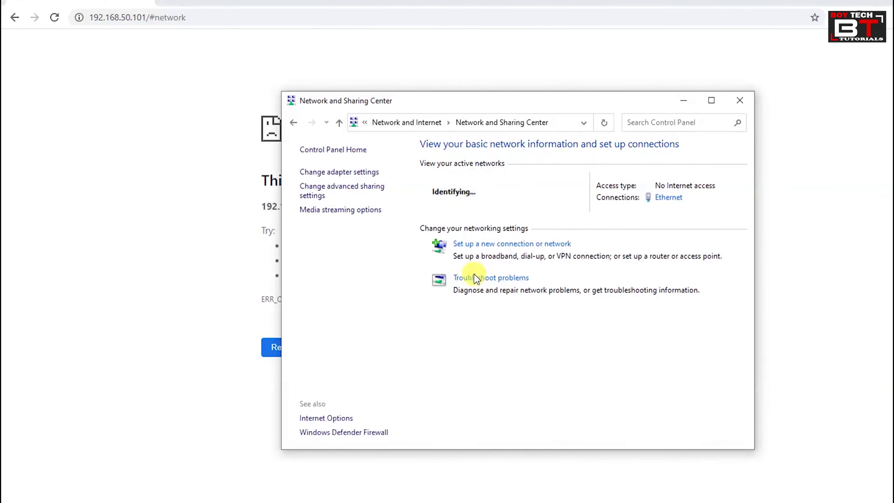
left_click(211, 16)
left_click(211, 16)
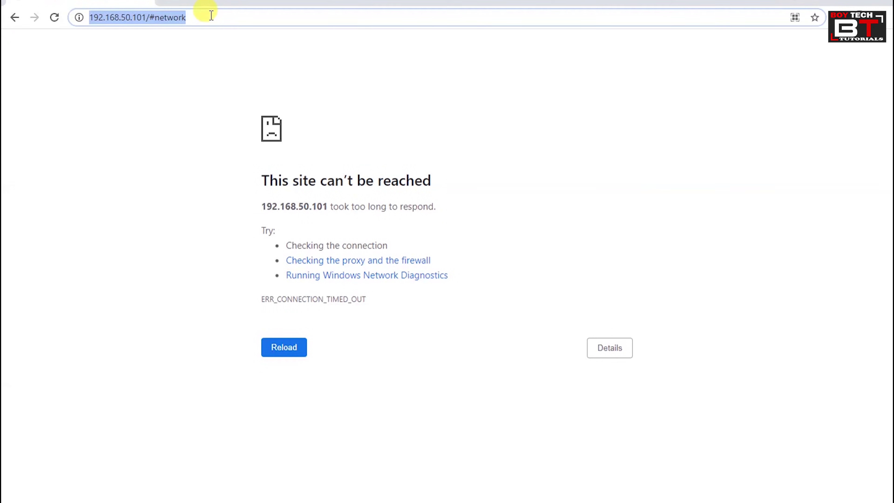
key("Return")
Step: Reload 192.168.50.101, proceed past the certificate warning and fill in the saved username
left_click(211, 16)
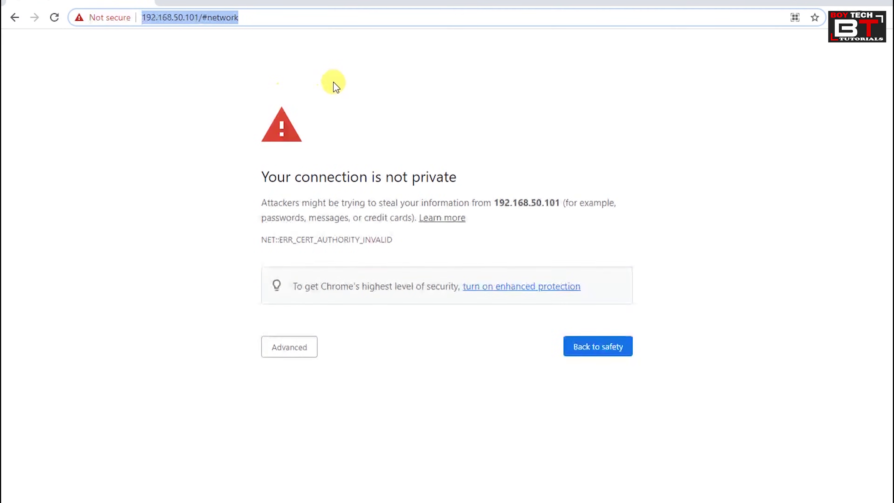
left_click(285, 353)
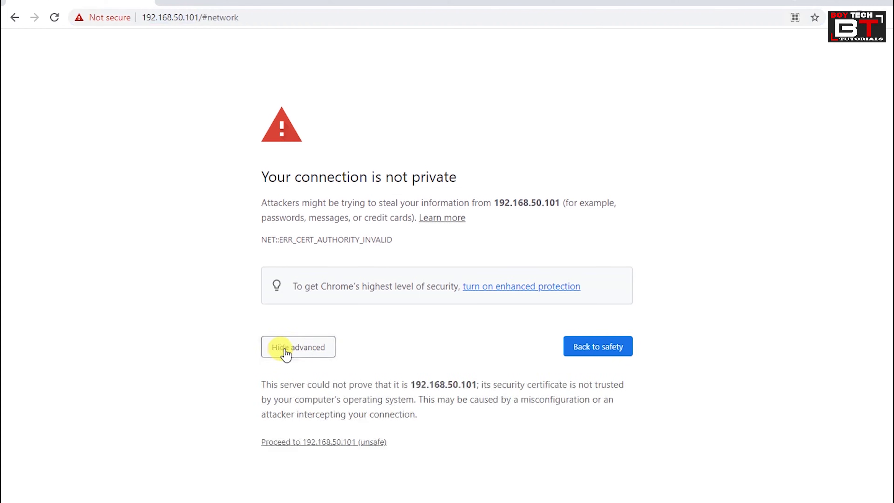
left_click(312, 445)
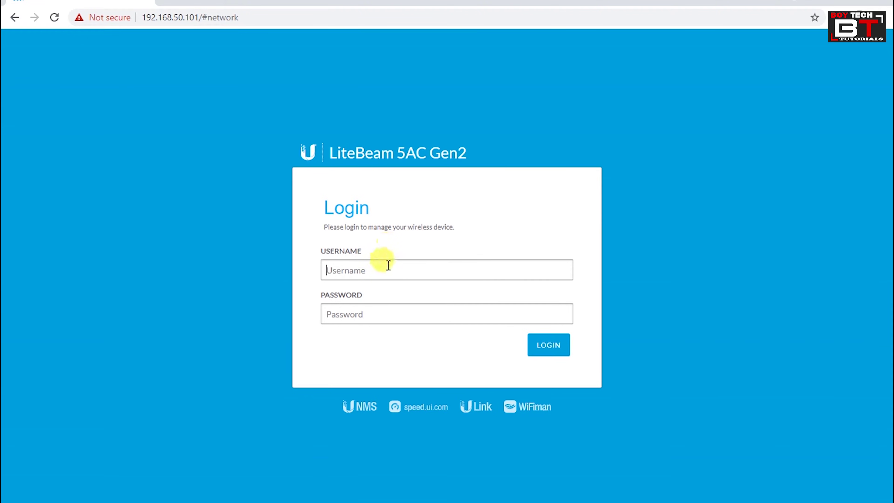
left_click(388, 265)
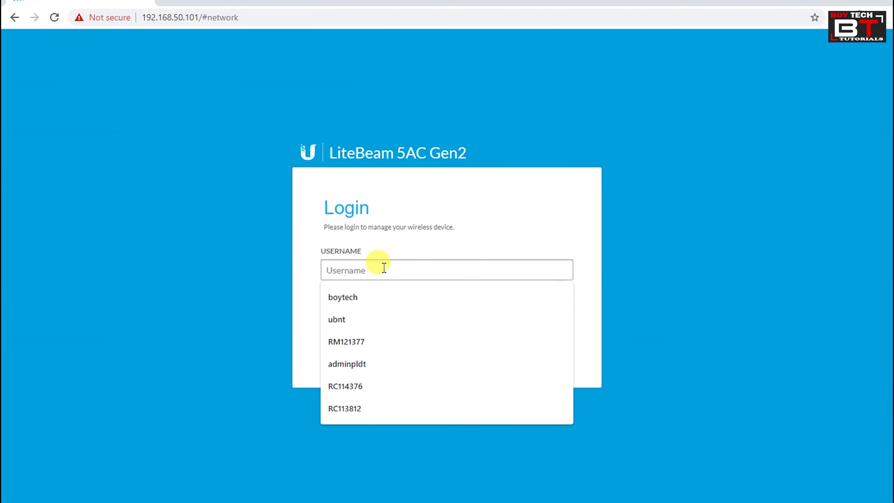
left_click(348, 300)
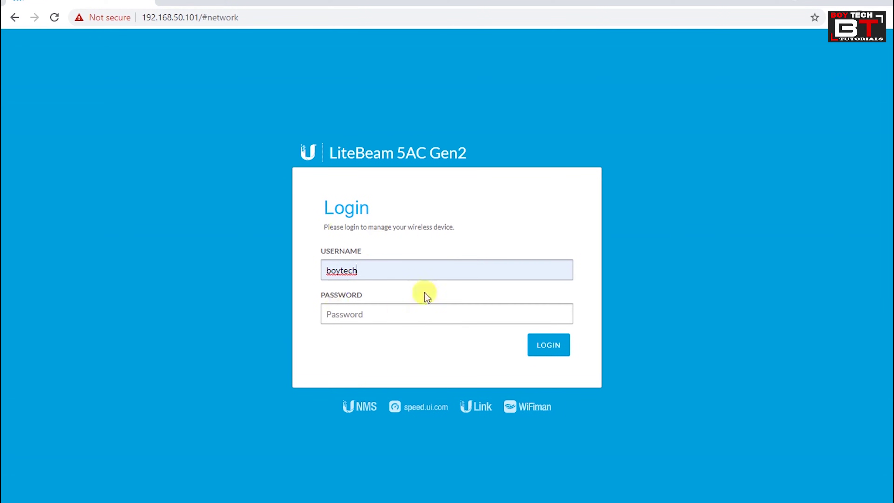
left_click(351, 315)
Step: Copy the device password from the notes, paste it into the login form and log in
left_click(262, 490)
left_click_drag(151, 134, 373, 127)
right_click(350, 134)
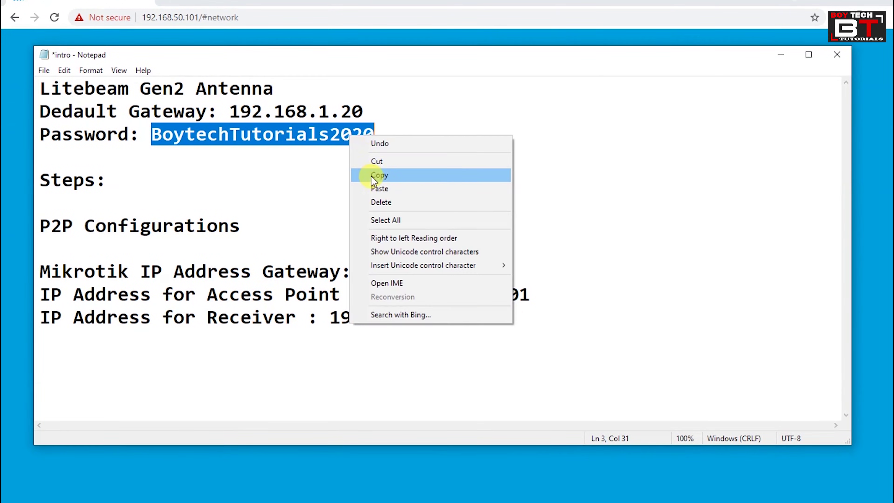
left_click(378, 174)
left_click(14, 208)
left_click(361, 314)
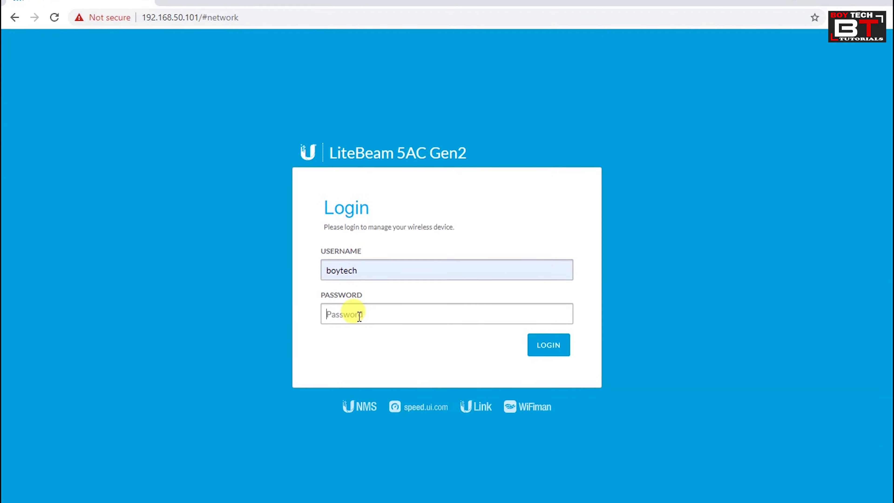
right_click(362, 318)
left_click(399, 200)
left_click(545, 345)
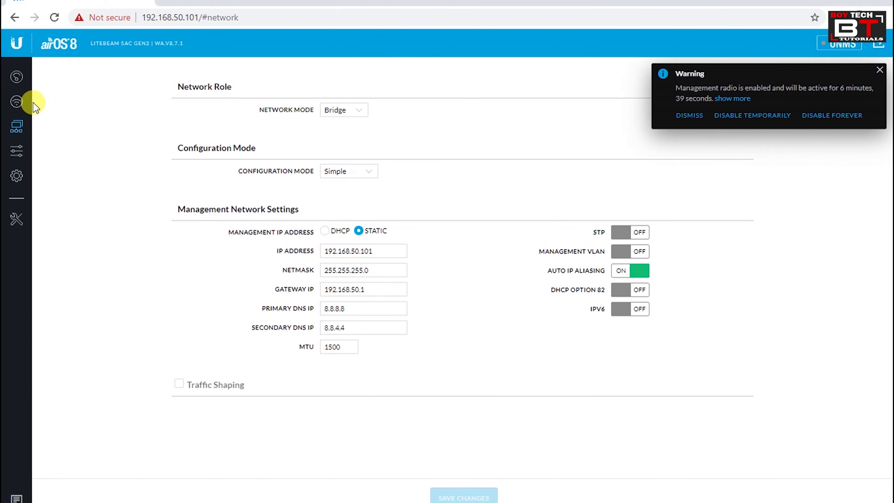
Step: In Wireless settings, set Access Point mode with PtP and an 80 MHz channel width
left_click(17, 103)
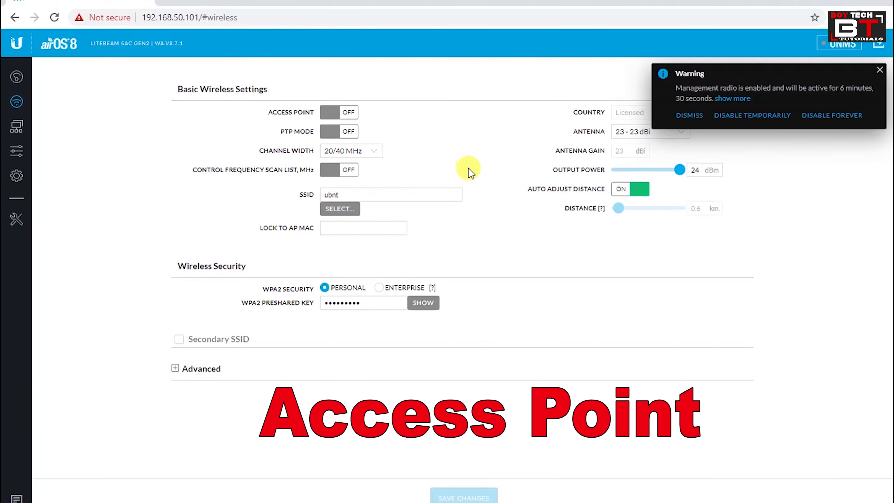
left_click(337, 115)
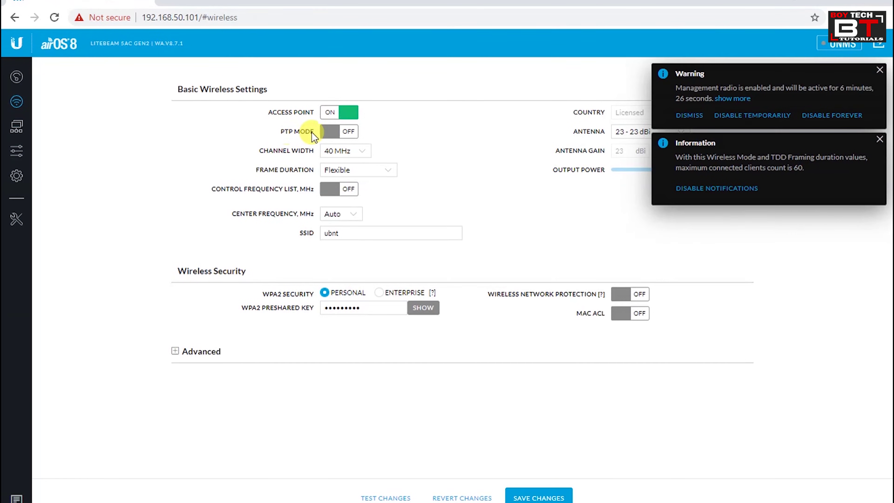
left_click(328, 133)
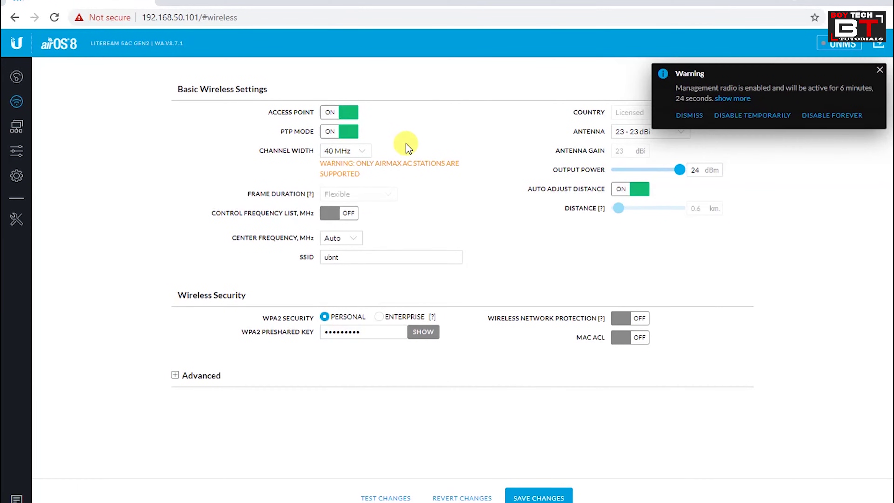
left_click(356, 152)
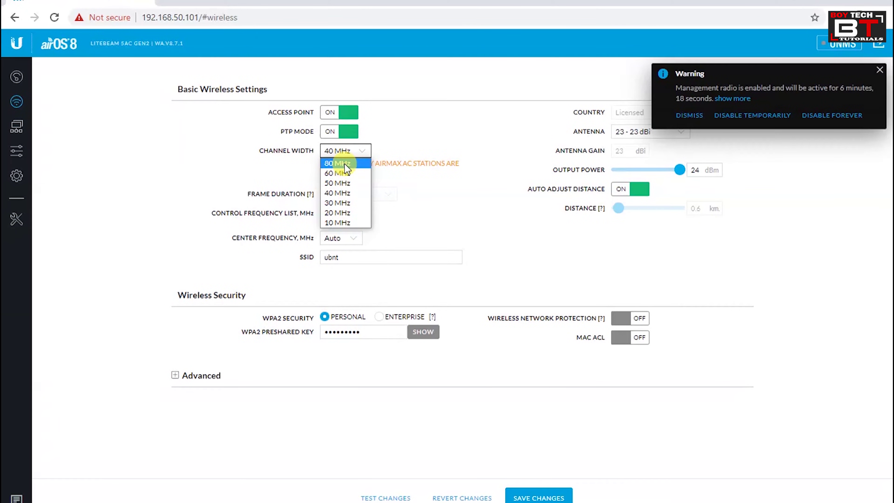
left_click(344, 164)
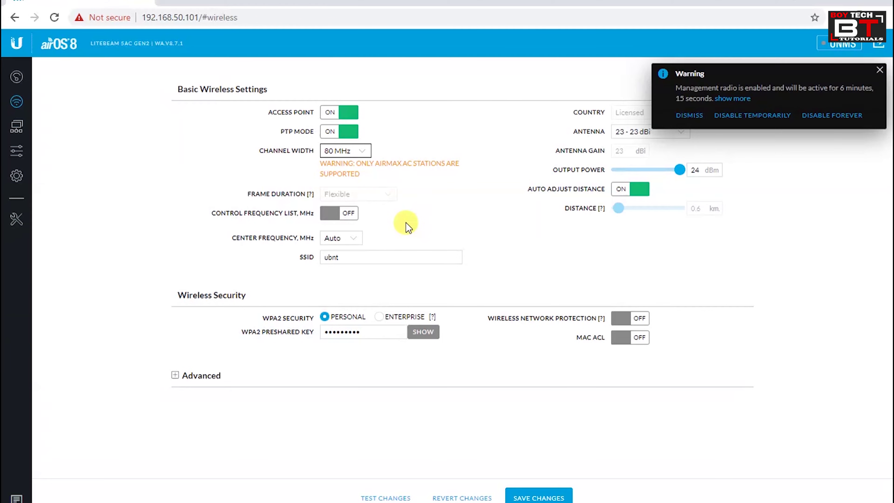
Step: Set center frequency 5405 MHz and control frequency 5435 MHz, then select the old SSID 'ubnt'
left_click(335, 238)
scroll(340, 318, "down", 16)
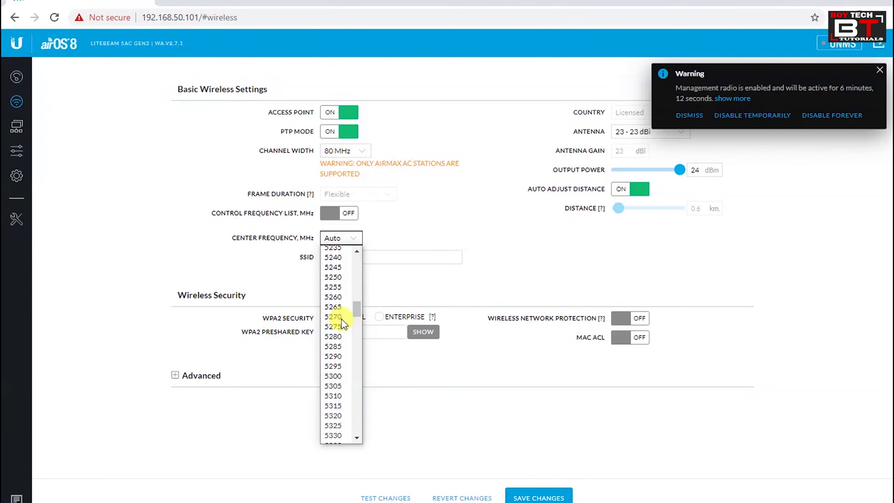
scroll(341, 318, "down", 8)
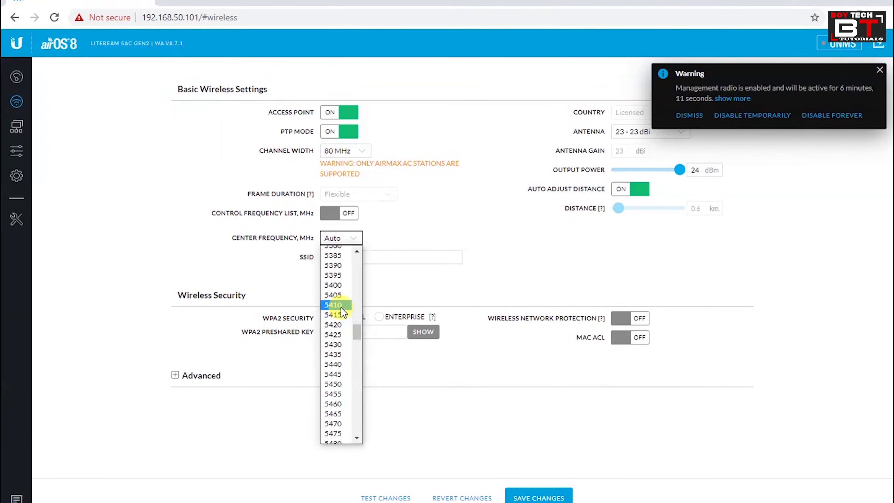
left_click(333, 297)
left_click(347, 259)
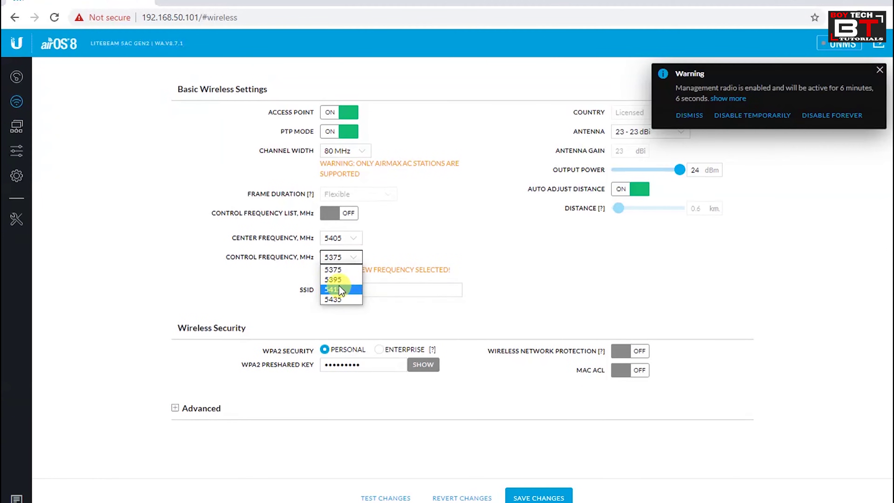
left_click(340, 299)
left_click_drag(359, 289, 321, 299)
Step: Rename the SSID to 'Boytech Access Point' and clear the old WPA2 preshared key
type("B")
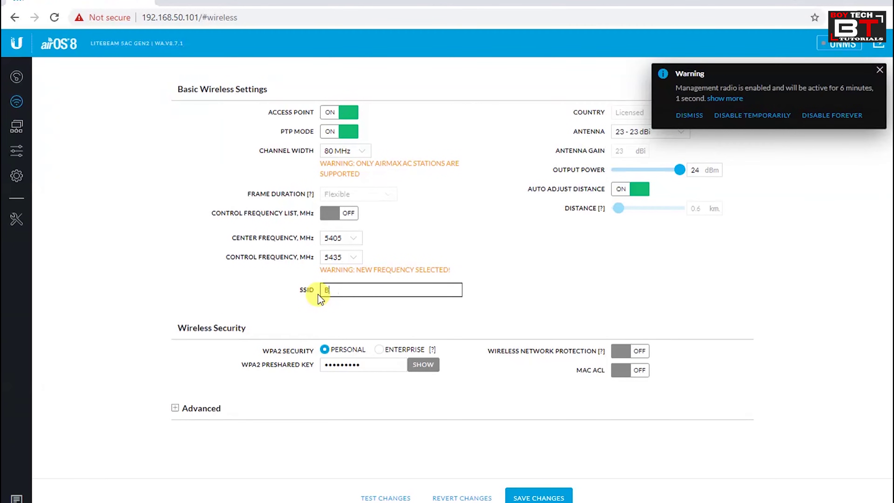
type("outech A")
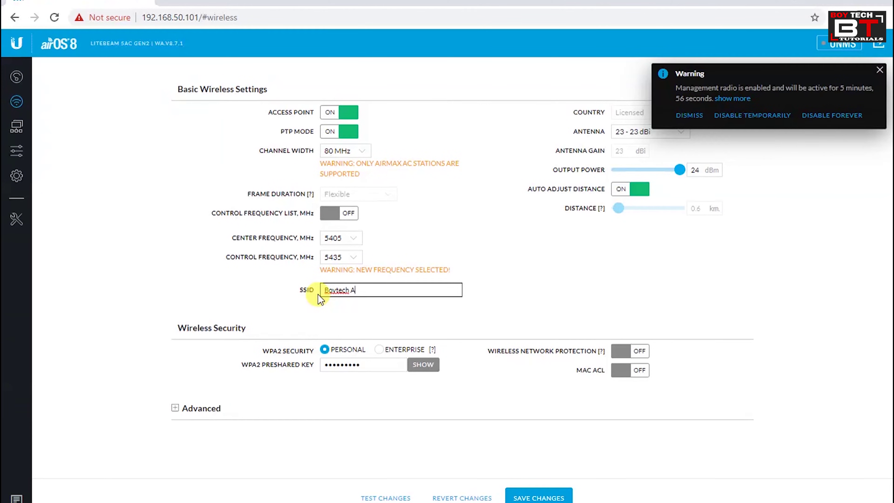
type("ccess Point")
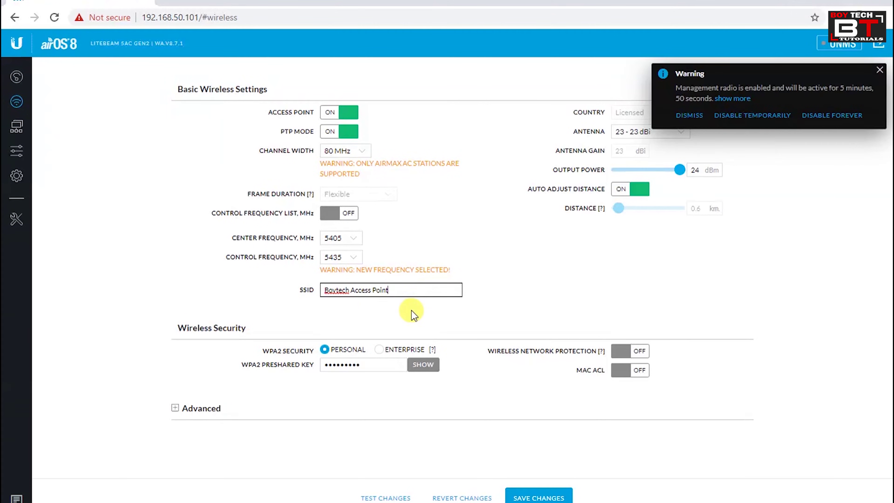
left_click(405, 313)
left_click_drag(379, 365, 335, 365)
key("BackSpace")
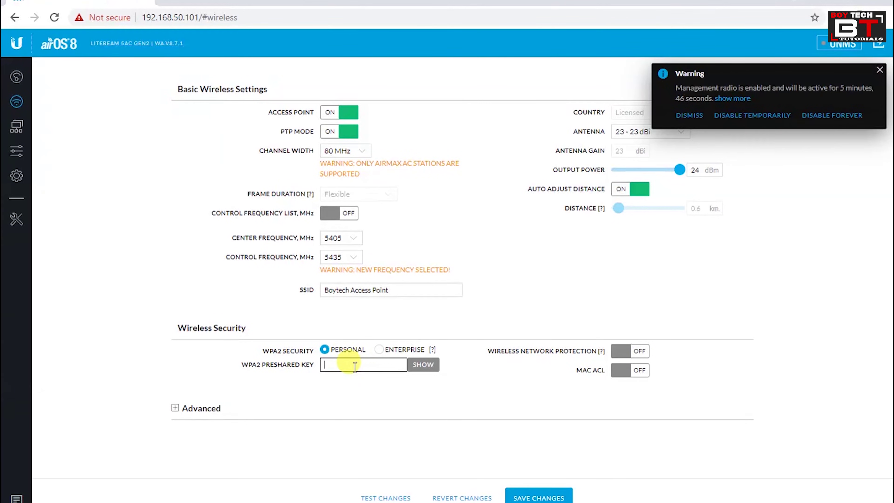
right_click(351, 366)
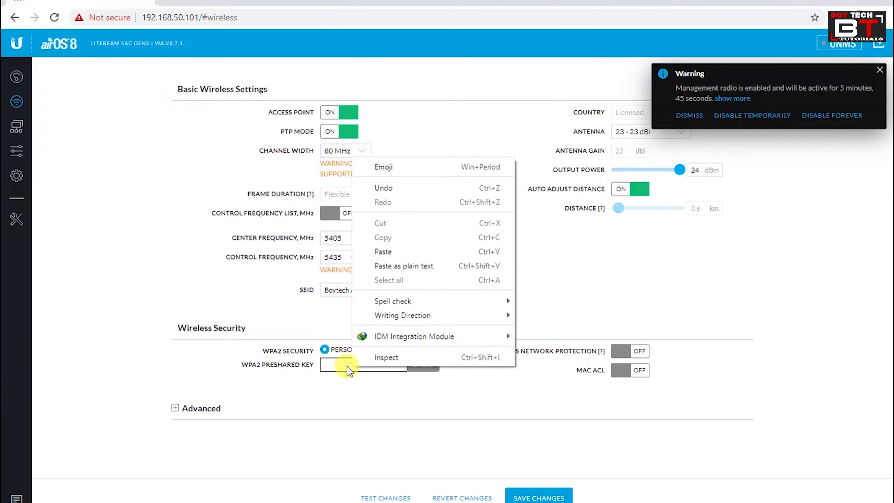
left_click(323, 400)
Step: Paste the saved password from the notes as the WPA2 preshared key, reveal it, and expand Advanced
key("alt+Tab")
right_click(229, 135)
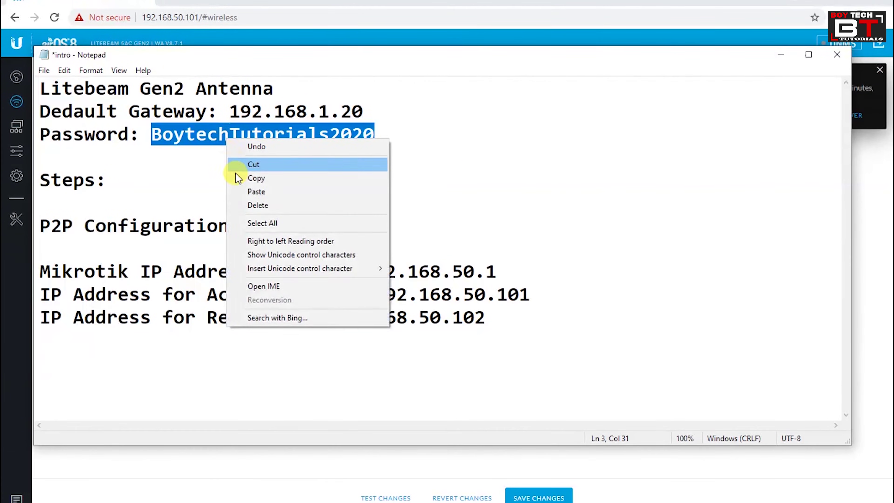
left_click(252, 177)
left_click(272, 452)
left_click(349, 364)
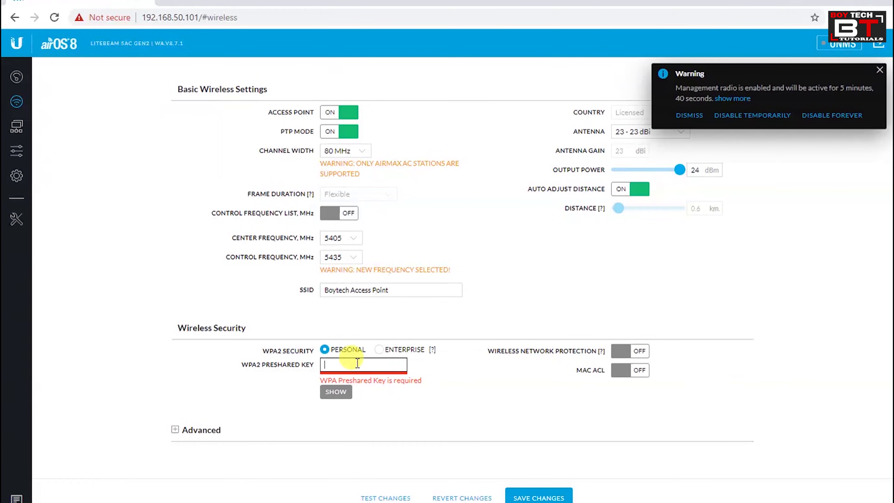
right_click(356, 364)
left_click(406, 251)
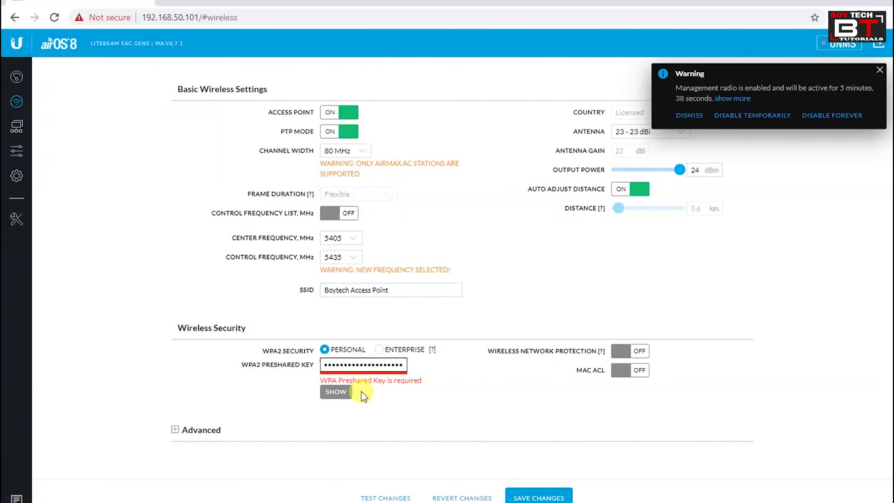
left_click(333, 393)
left_click(418, 370)
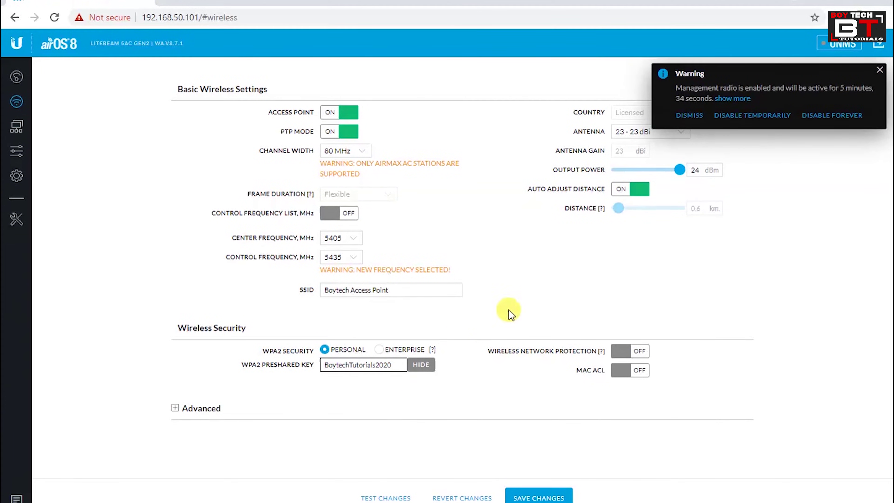
left_click(175, 409)
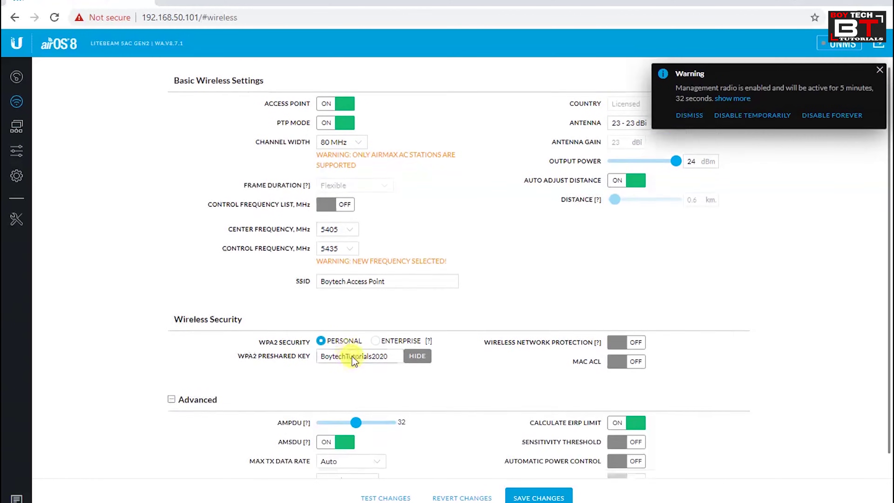
Step: Raise AMPDU from 32 to 64, turn Calculate EIRP Limit off, and save the changes
scroll(352, 357, "down", 1)
left_click_drag(355, 399, 413, 400)
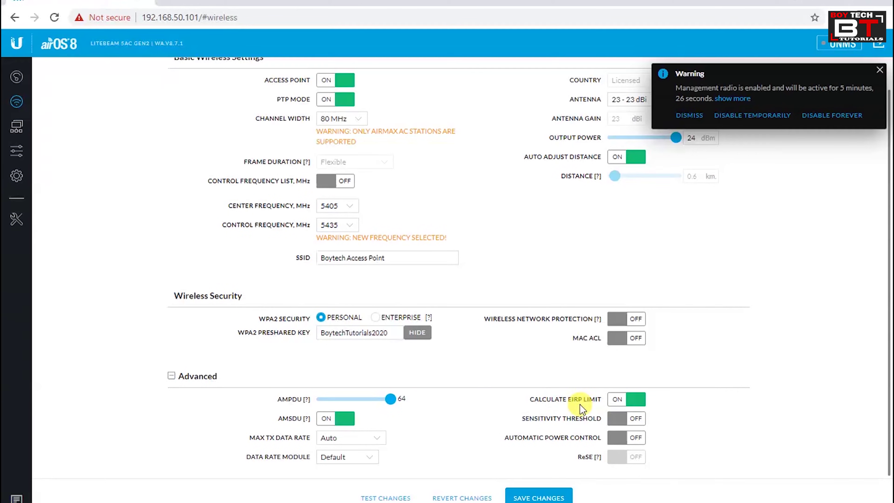
left_click(626, 399)
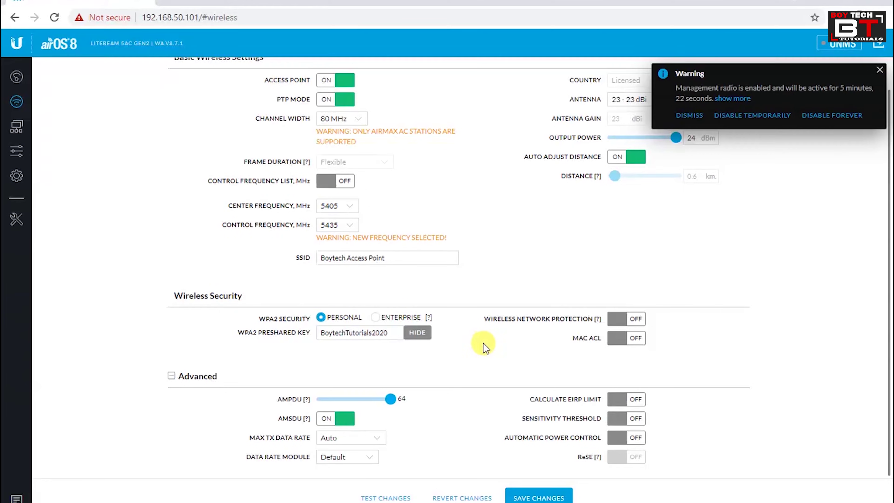
left_click(527, 498)
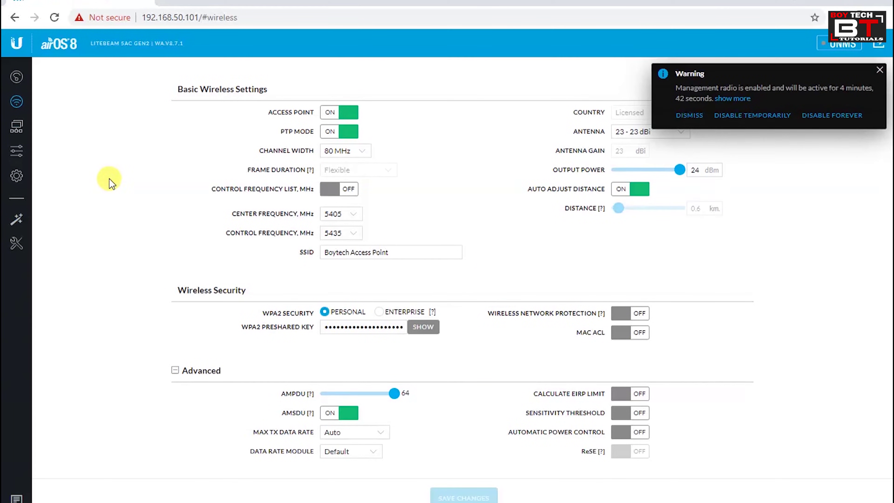
Step: On the System page, rename the device to 'Access Point A'
left_click(16, 178)
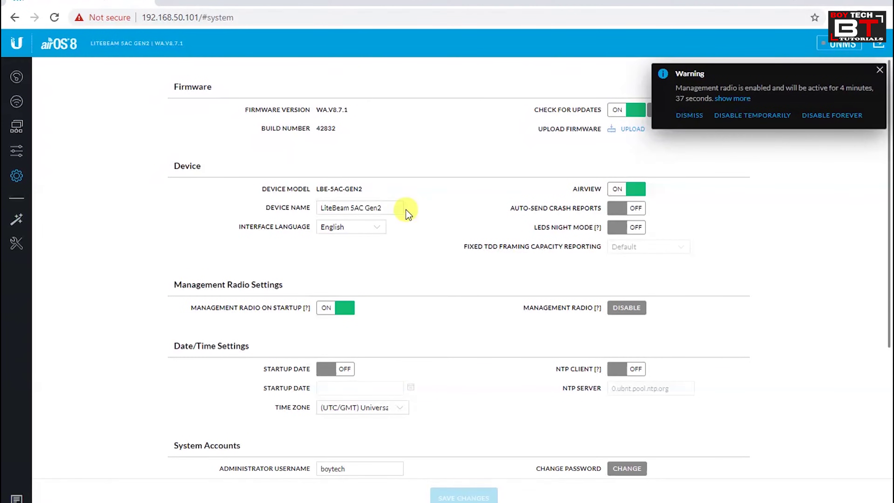
left_click_drag(396, 206, 284, 207)
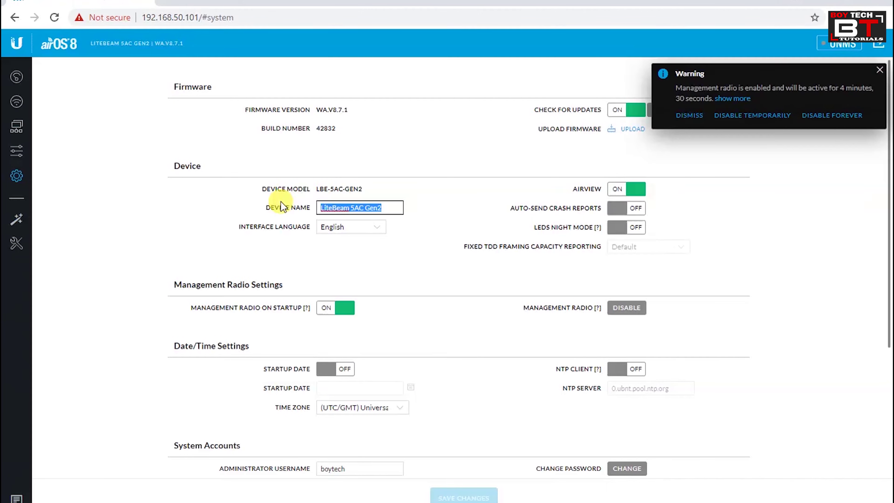
type("Access")
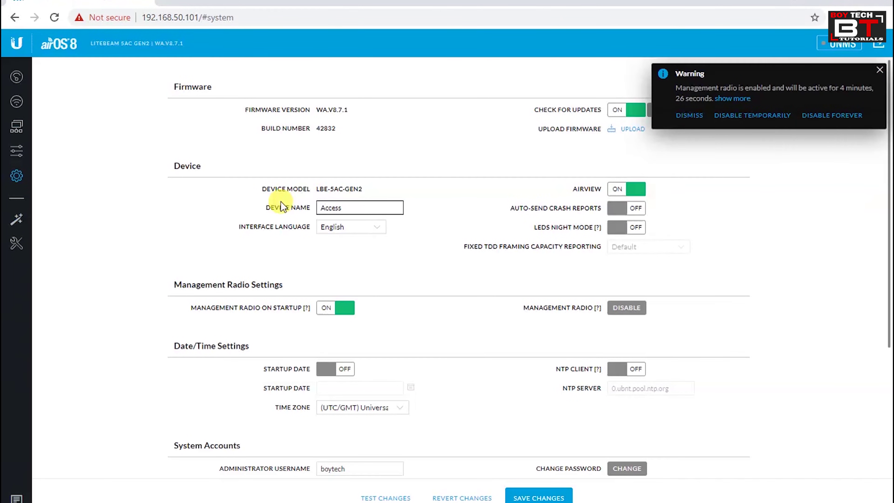
type(" Point A")
left_click(431, 224)
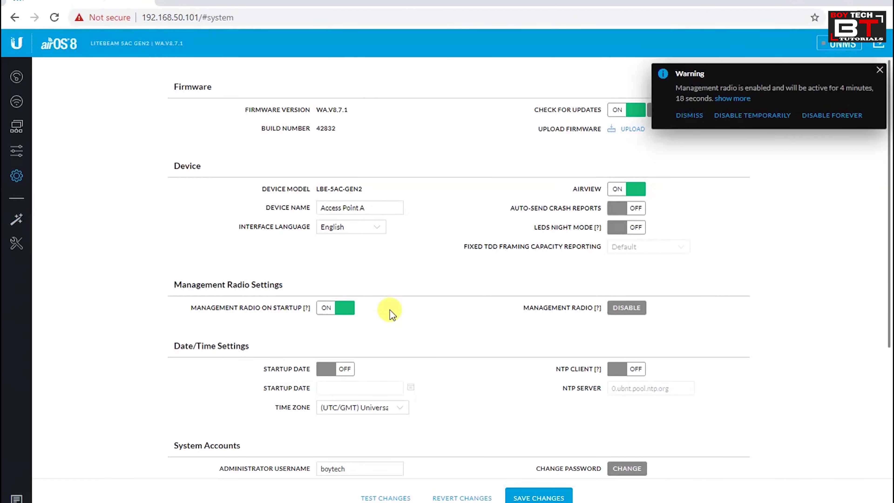
Step: Set the time zone to (GMT+08:00) Beijing
left_click(359, 409)
scroll(422, 300, "down", 3)
scroll(422, 299, "down", 2)
left_click(371, 346)
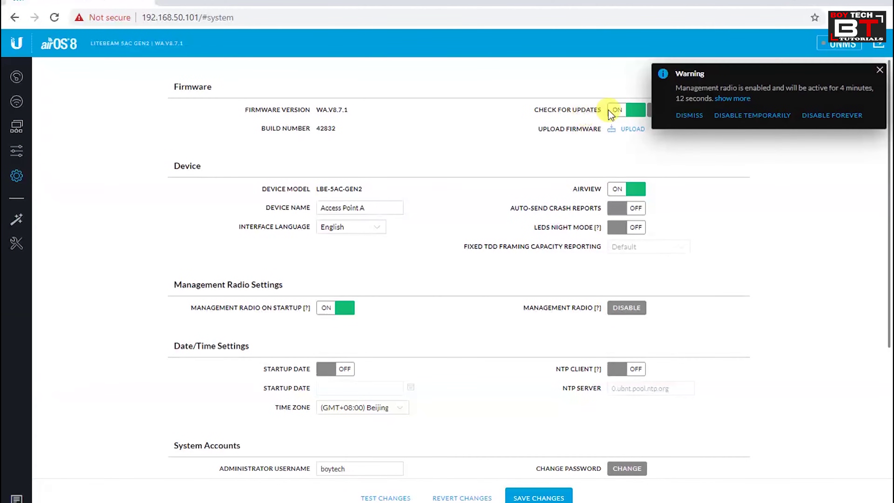
Step: Dismiss the management radio warning, turn Check for Updates off, and save the system settings
left_click(879, 70)
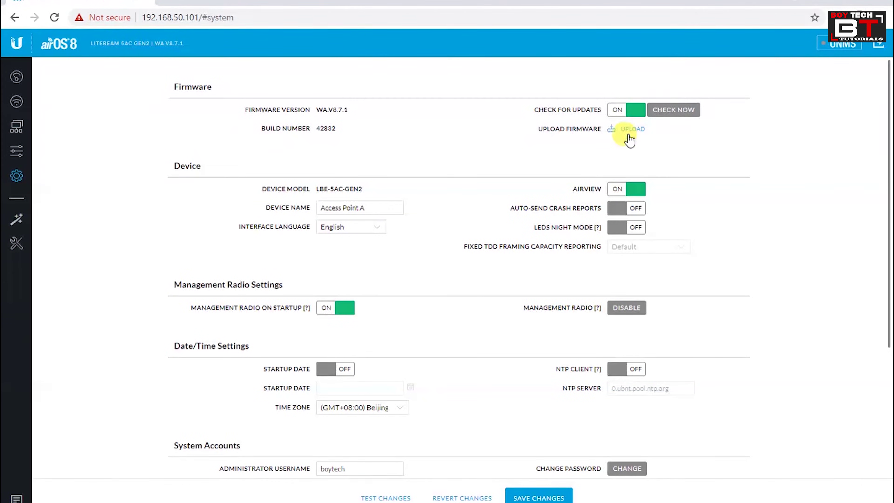
left_click(626, 111)
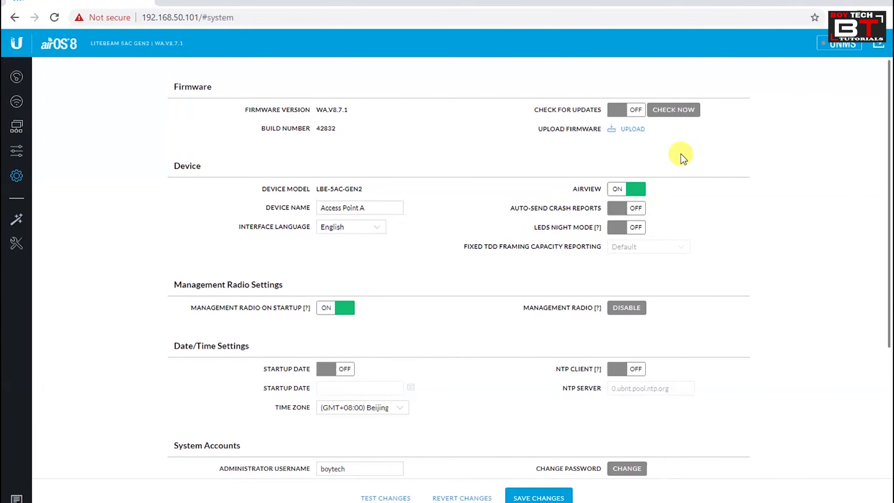
scroll(679, 155, "down", 4)
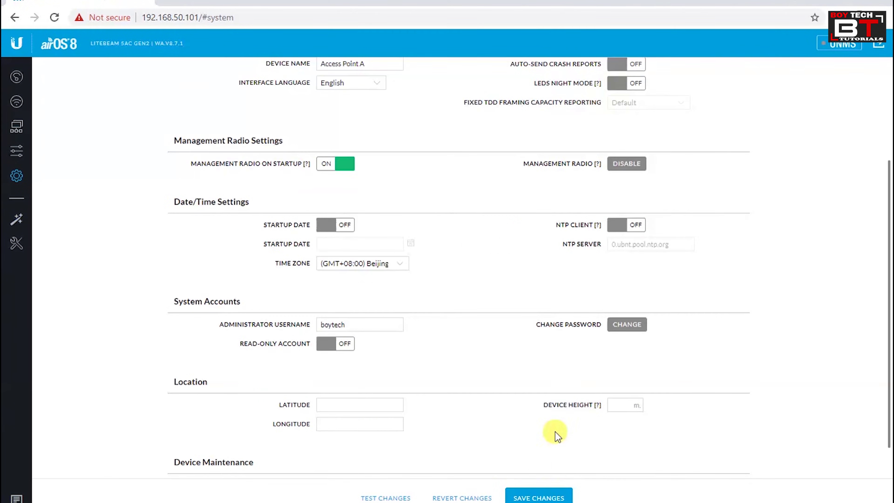
left_click(540, 498)
scroll(479, 247, "up", 4)
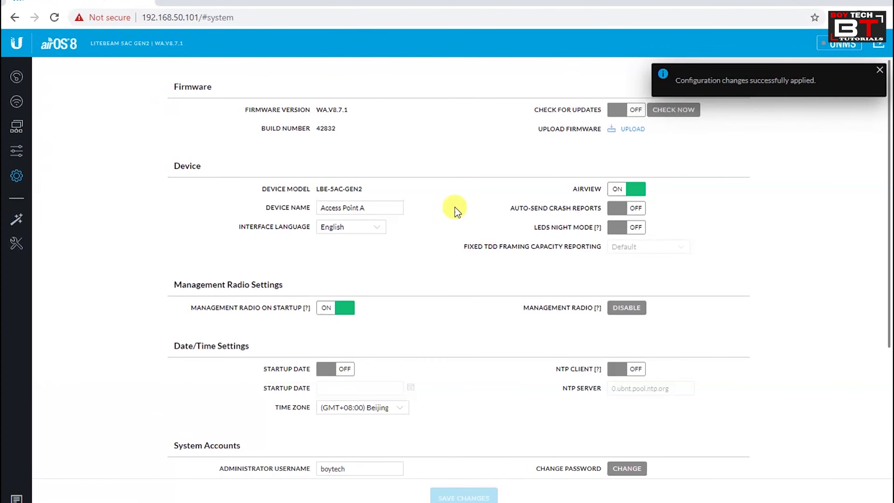
left_click(16, 76)
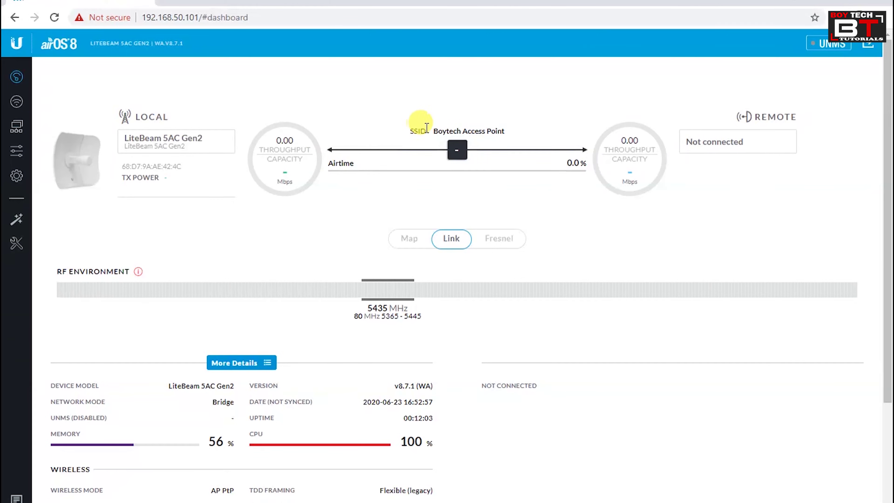
Step: Check that the dashboard shows SSID Boytech Access Point at 5435 MHz
left_click_drag(428, 129, 512, 127)
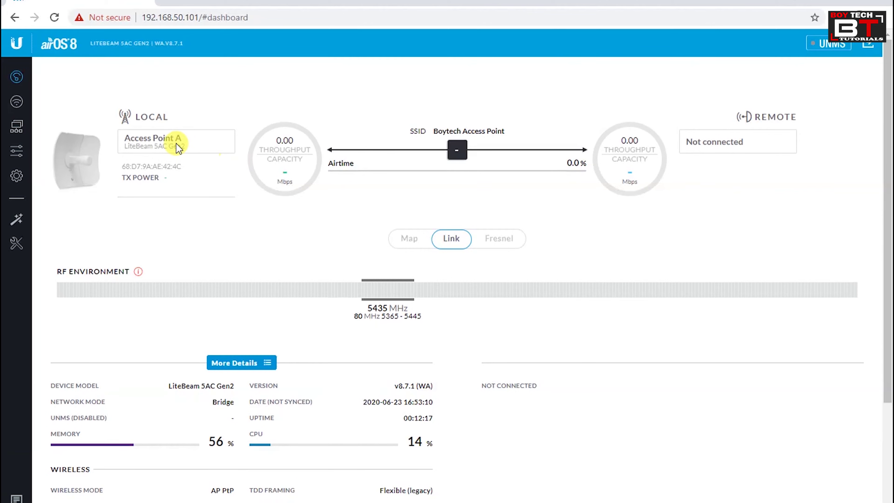
scroll(458, 160, "down", 3)
scroll(485, 154, "up", 3)
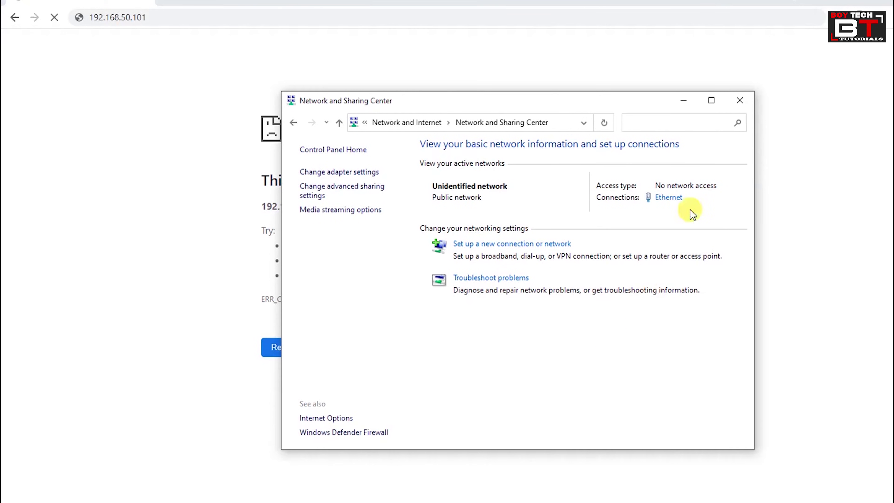
Step: Move the Ethernet adapter's static IPv4 address to 192.168.1.45 on the 192.168.1 subnet
left_click_drag(551, 97, 551, 95)
left_click(670, 194)
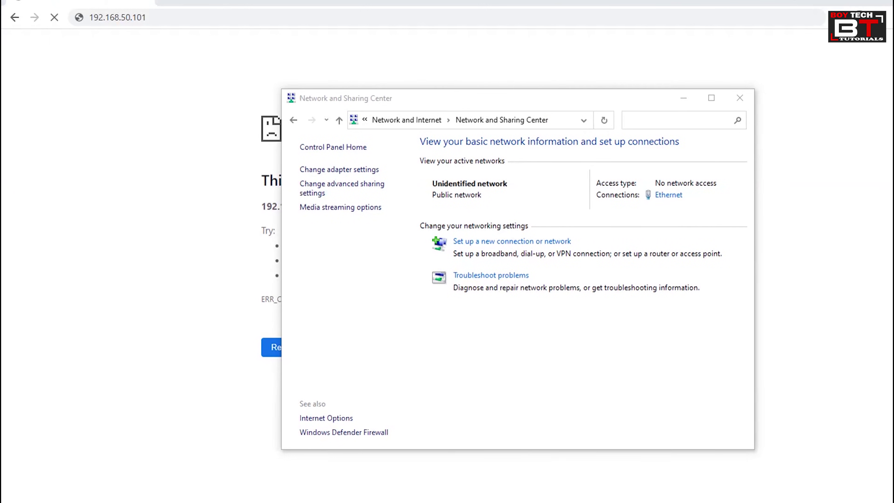
left_click(386, 370)
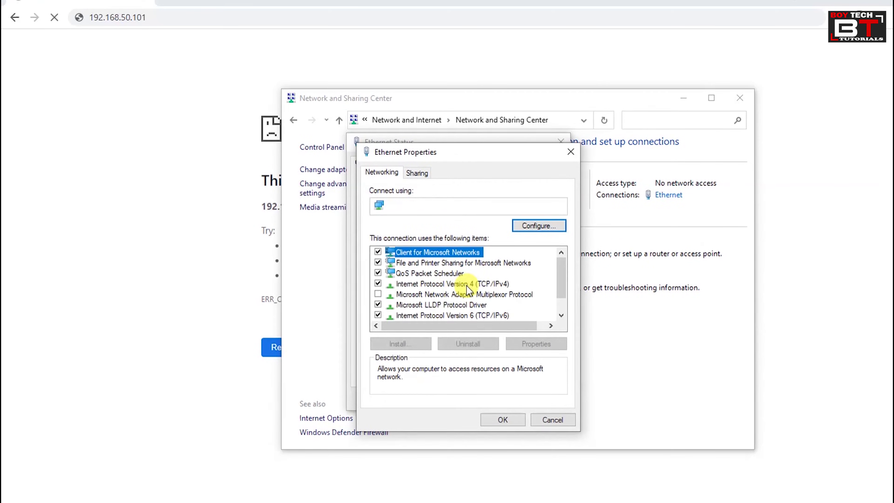
double_click(500, 284)
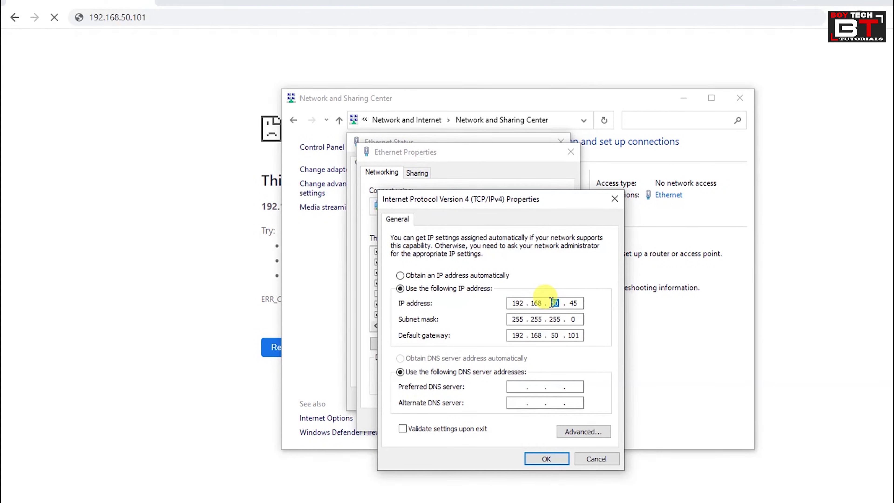
type("1")
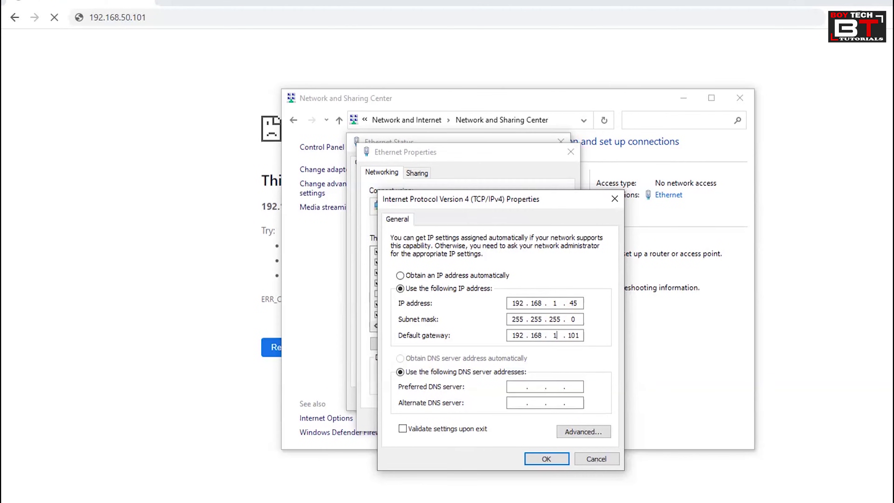
type("1.20")
left_click(547, 459)
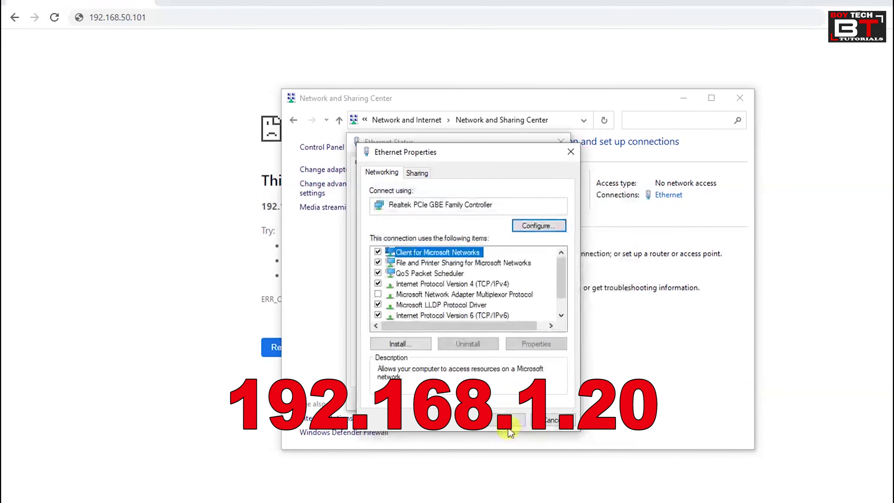
Step: Close the adapter dialogs and enter 192.168.1.20 in the browser address bar
left_click(550, 401)
left_click(550, 400)
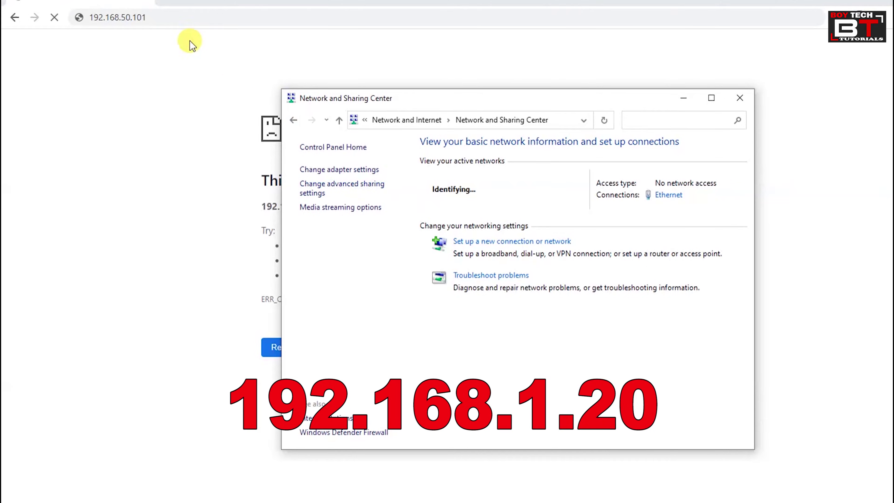
left_click(171, 14)
type("192.168.1")
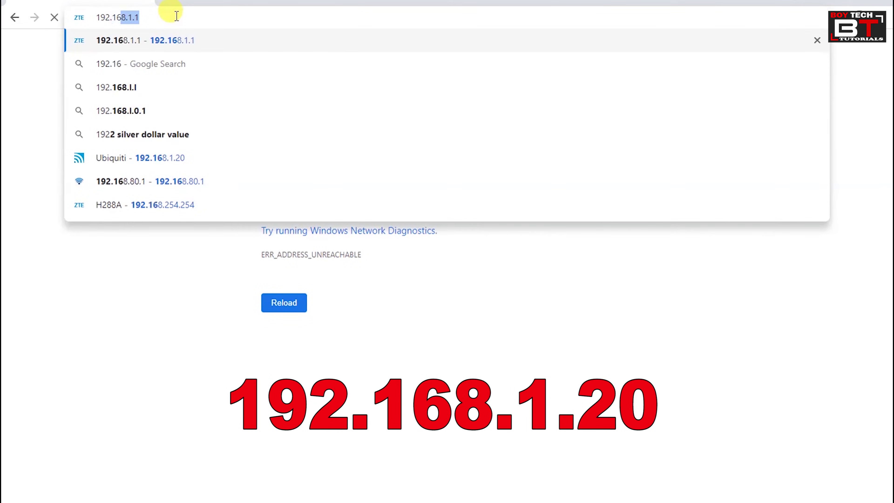
type(".20")
Step: Load 192.168.1.20 and proceed past the not-private certificate warning
key("Return")
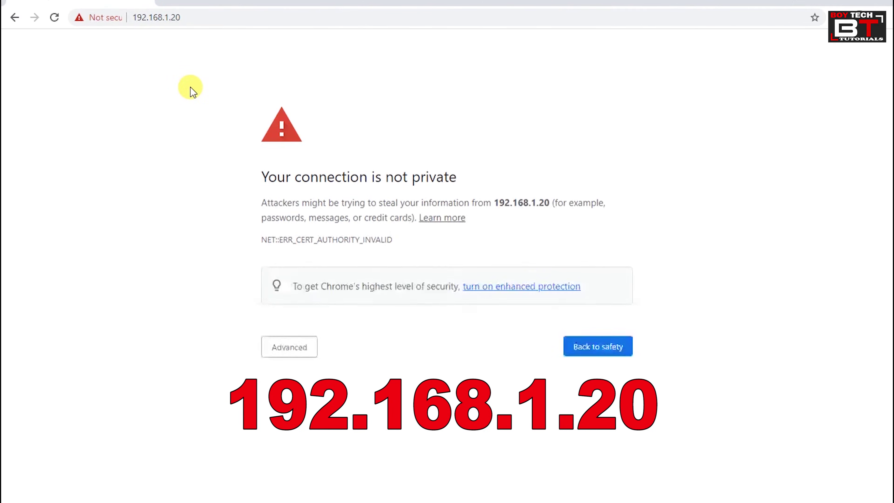
left_click(293, 349)
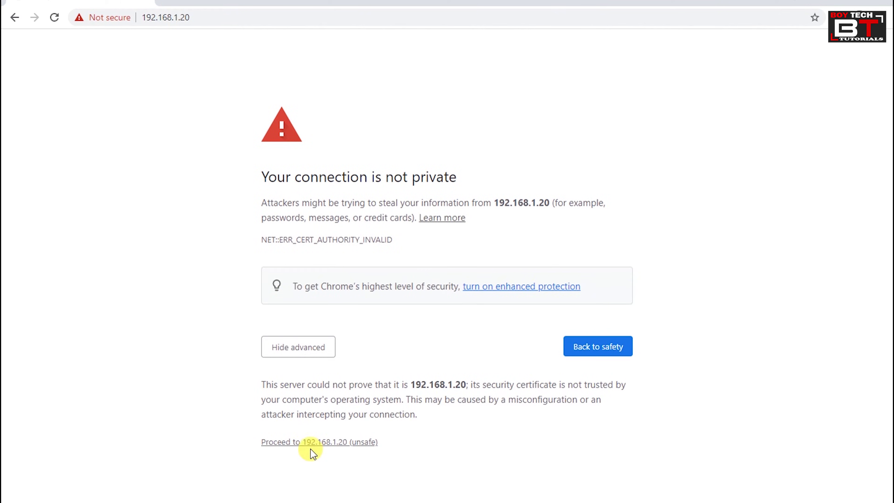
left_click(310, 443)
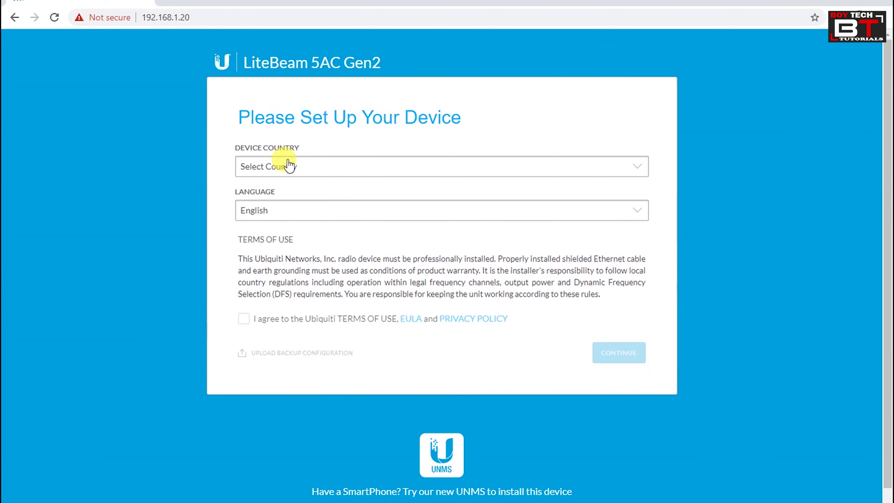
Step: Choose Licensed as the device country, accept the terms of use, and continue
left_click(286, 166)
scroll(303, 254, "down", 8)
scroll(302, 244, "down", 8)
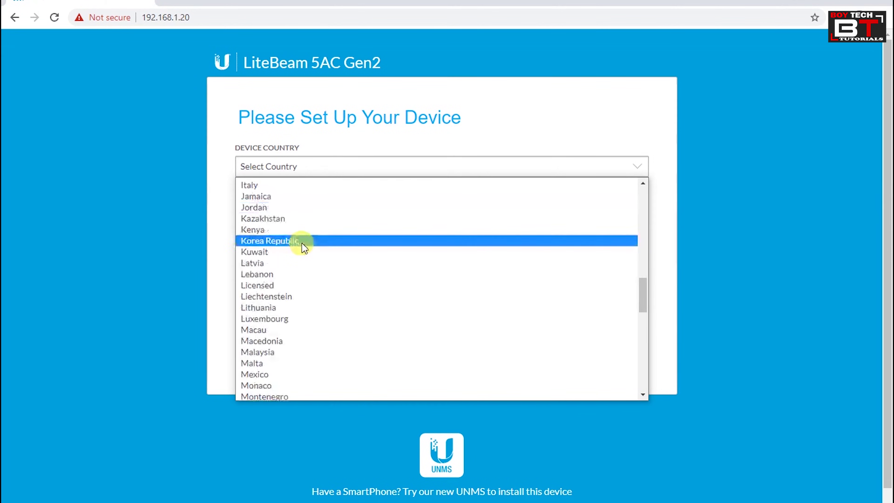
left_click(277, 283)
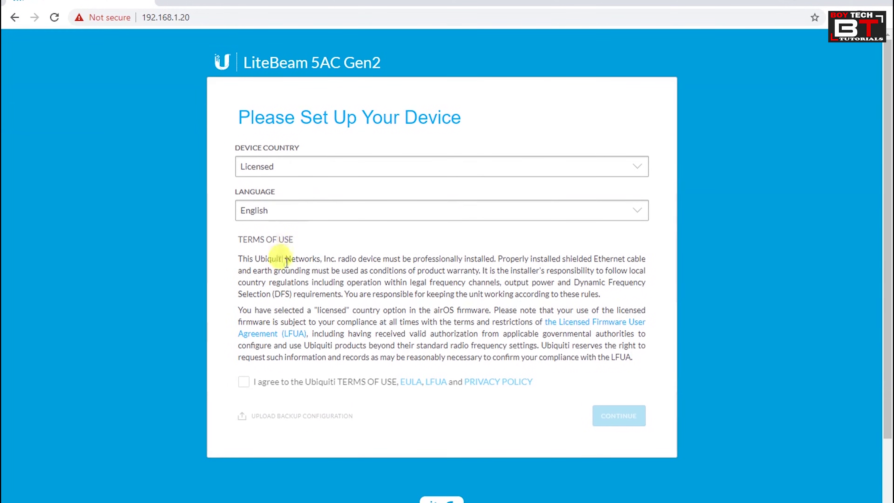
left_click(244, 384)
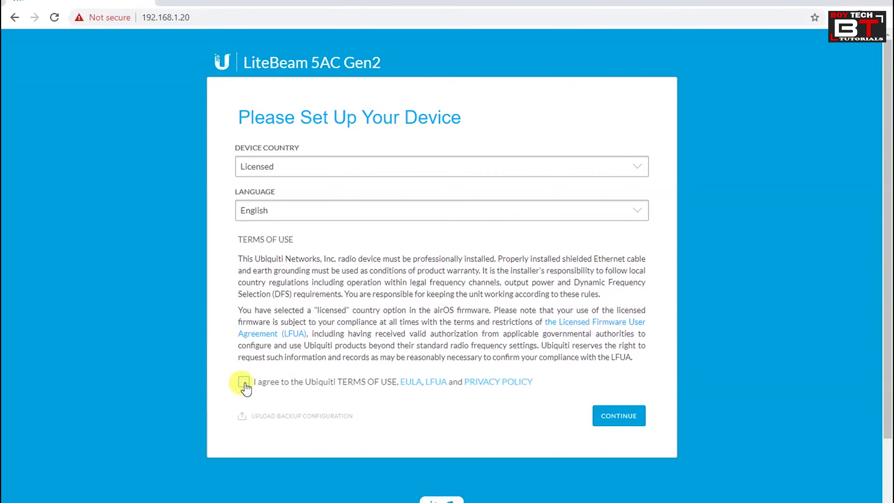
left_click(619, 419)
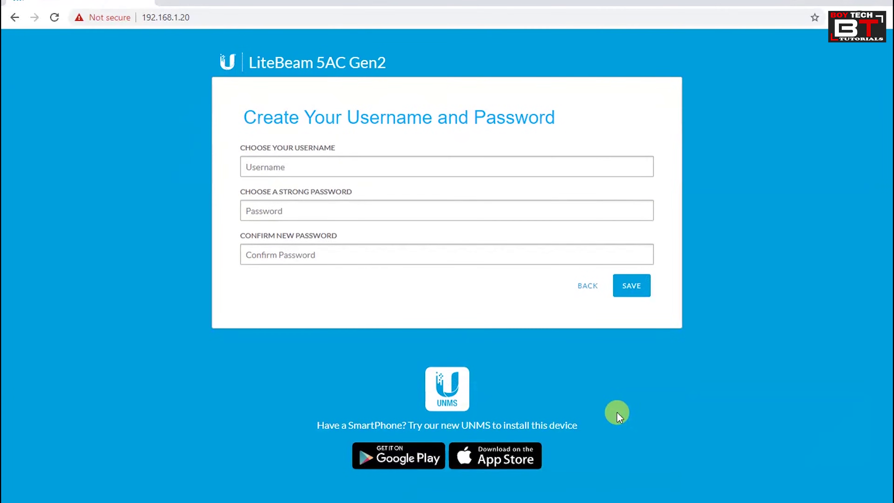
Step: Fill in the saved admin username and copy the password from the notes
left_click(306, 166)
left_click(272, 191)
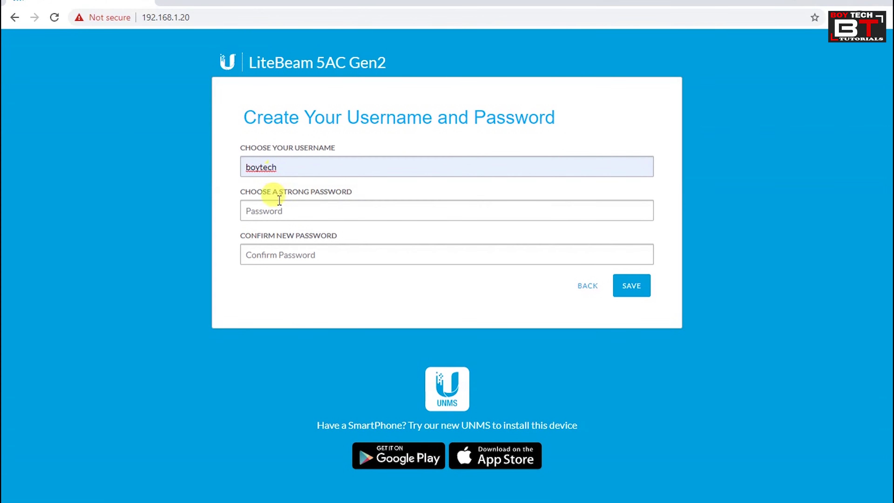
key("alt+Tab")
right_click(183, 141)
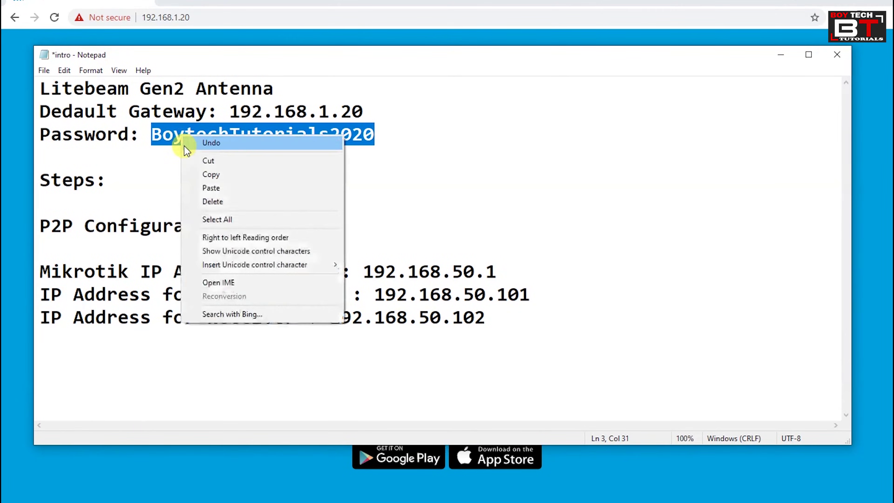
left_click(197, 174)
key("alt+Tab")
Step: Paste the password into both password fields and save the admin account
left_click(302, 215)
right_click(296, 207)
left_click(325, 296)
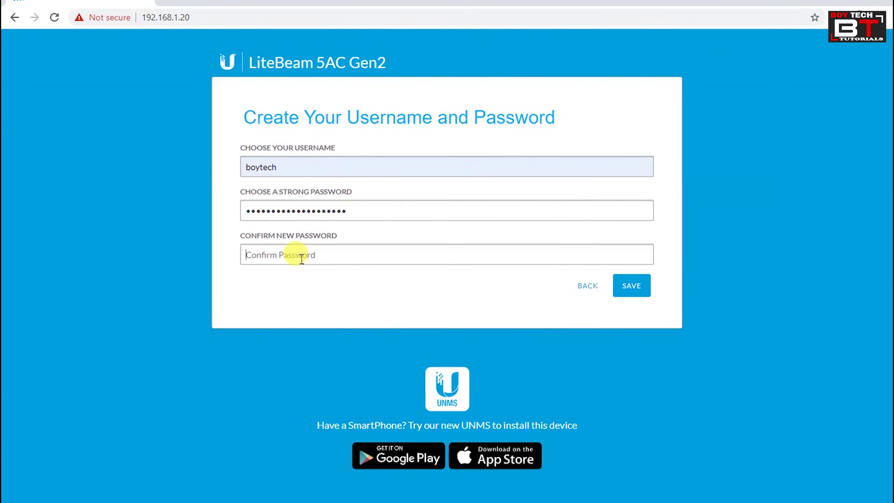
left_click(302, 257)
key("ctrl+v")
left_click_drag(399, 259, 199, 256)
key("ctrl+v")
left_click(631, 305)
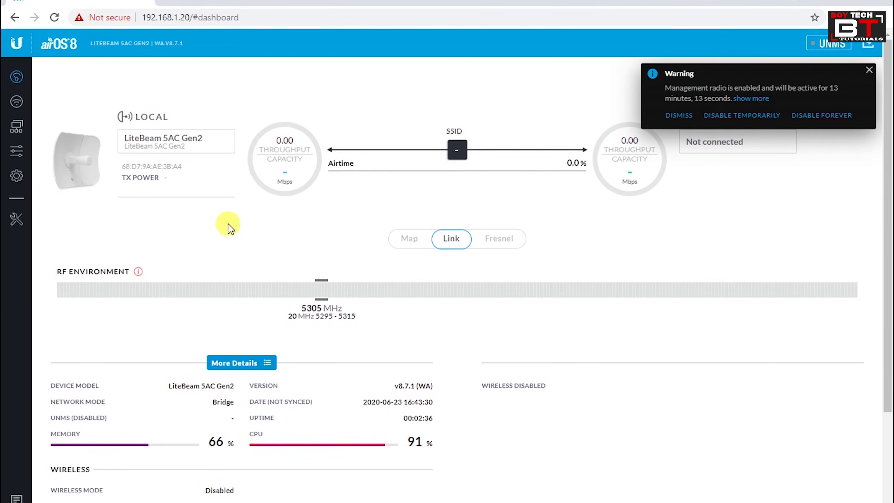
Step: On the Network page, set the management IP address to 192.168.50.102, copied from the notes
left_click(17, 126)
left_click(383, 251)
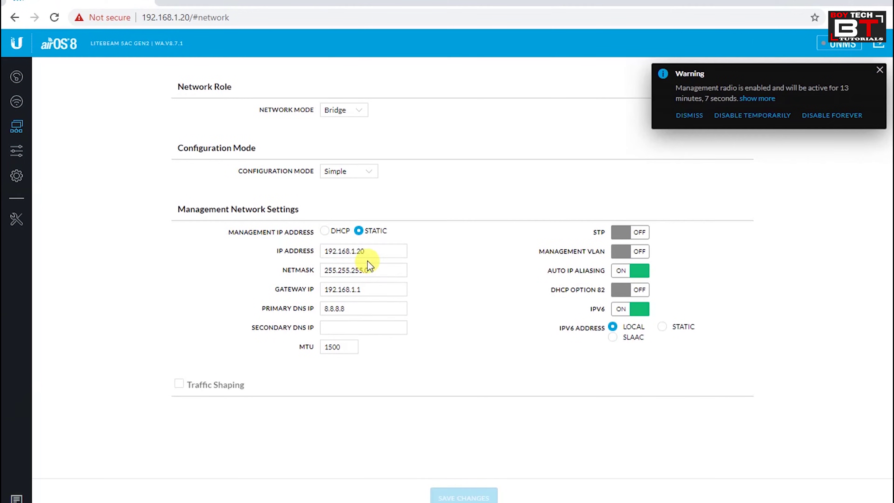
key("alt+Tab")
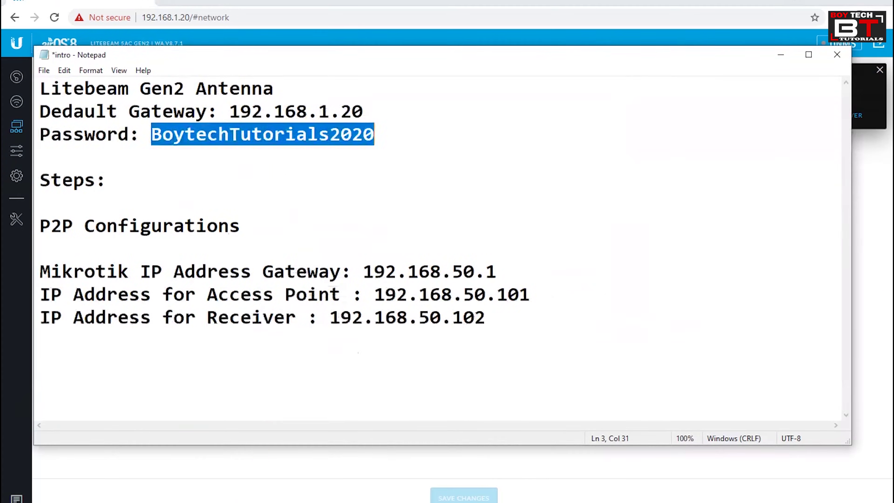
left_click(139, 347)
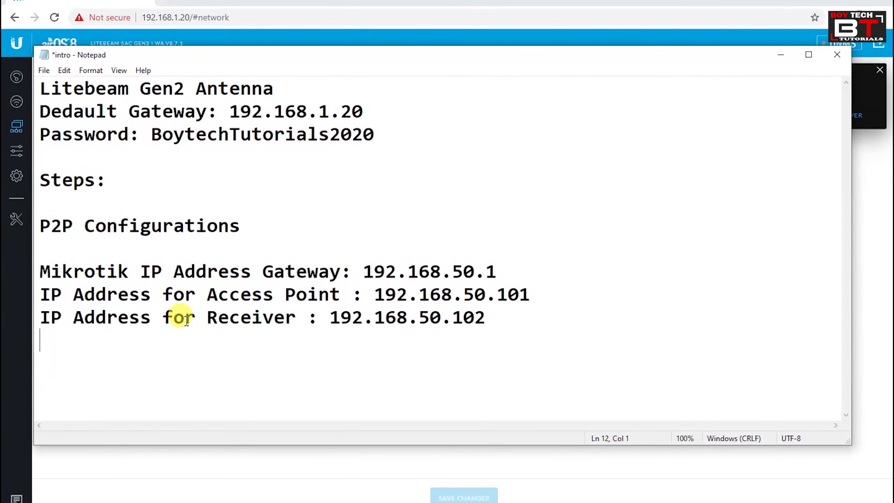
left_click_drag(330, 317, 485, 316)
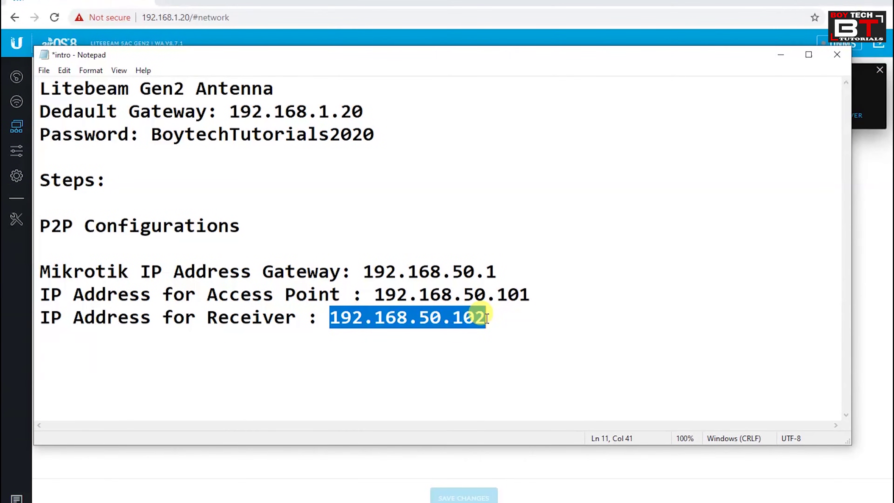
right_click(442, 318)
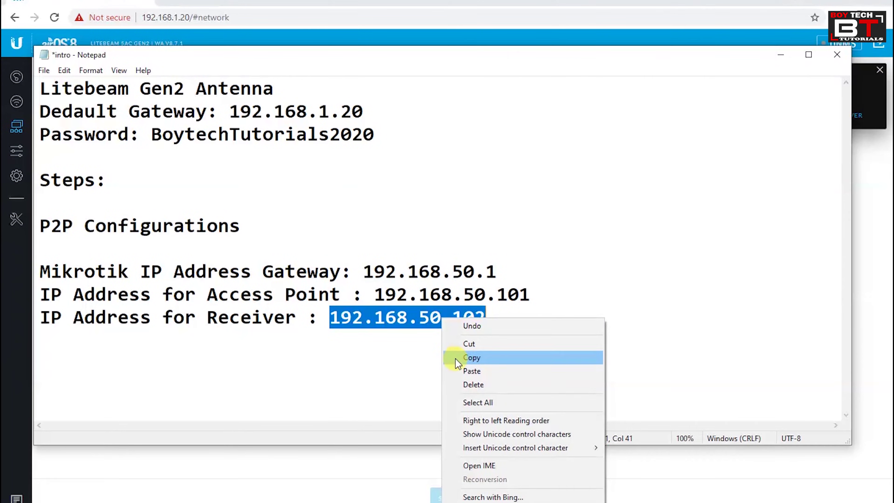
left_click(444, 355)
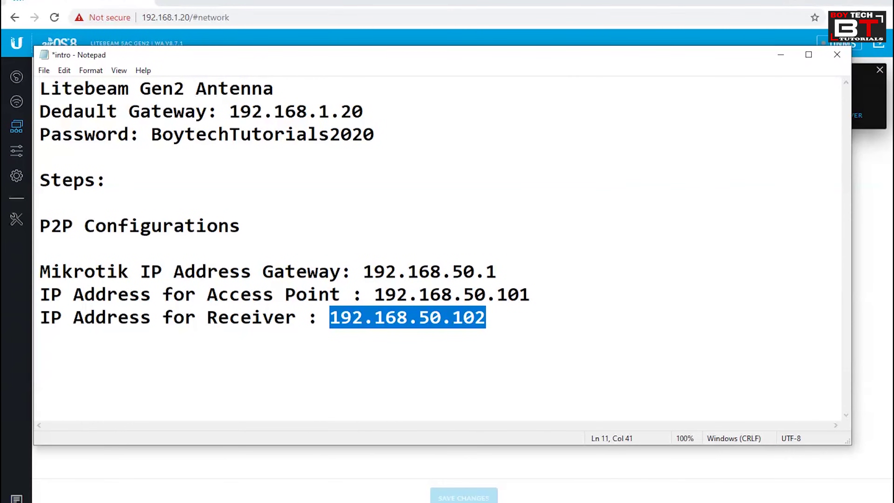
left_click(219, 456)
left_click(363, 251)
left_click_drag(363, 253, 251, 256)
key("BackSpace")
right_click(332, 252)
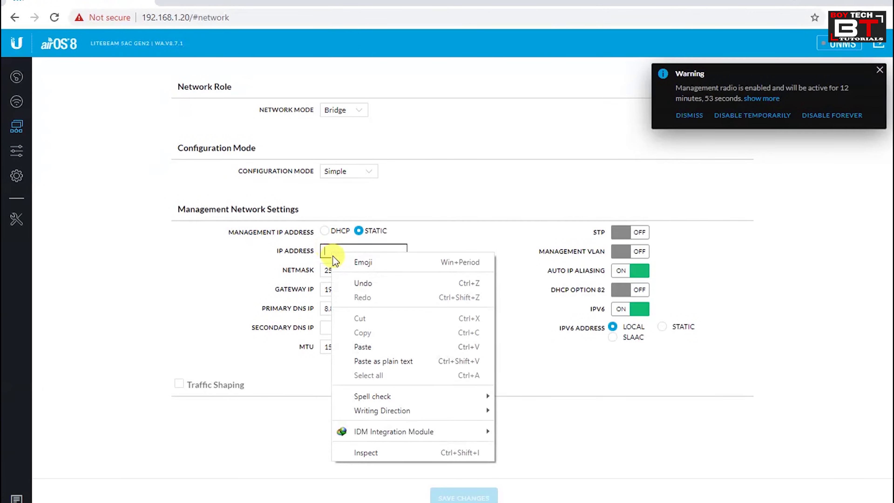
left_click(361, 347)
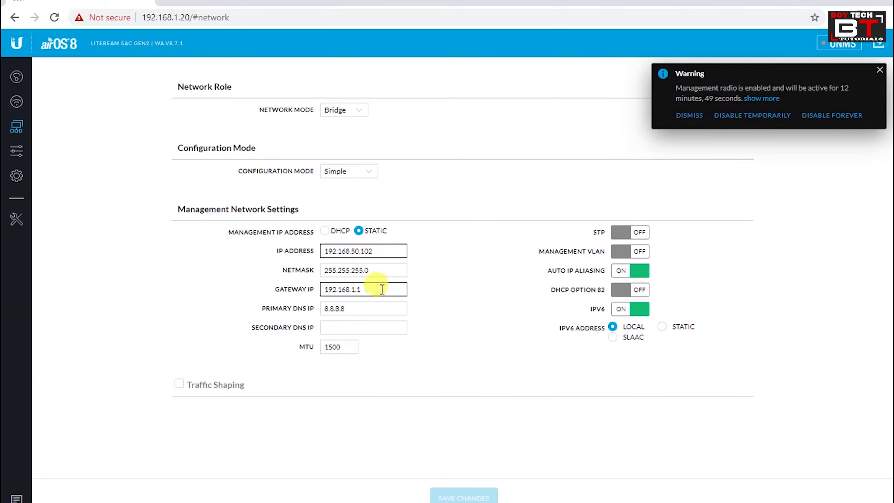
Step: Replace the gateway 192.168.1.1 with 192.168.50.1, copied from the notes
left_click(238, 502)
left_click_drag(364, 272, 496, 272)
right_click(463, 269)
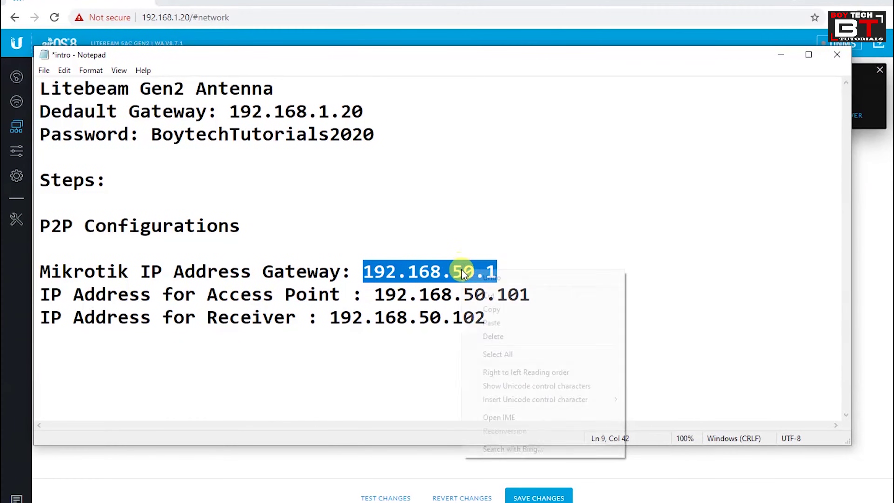
left_click(478, 309)
left_click(230, 496)
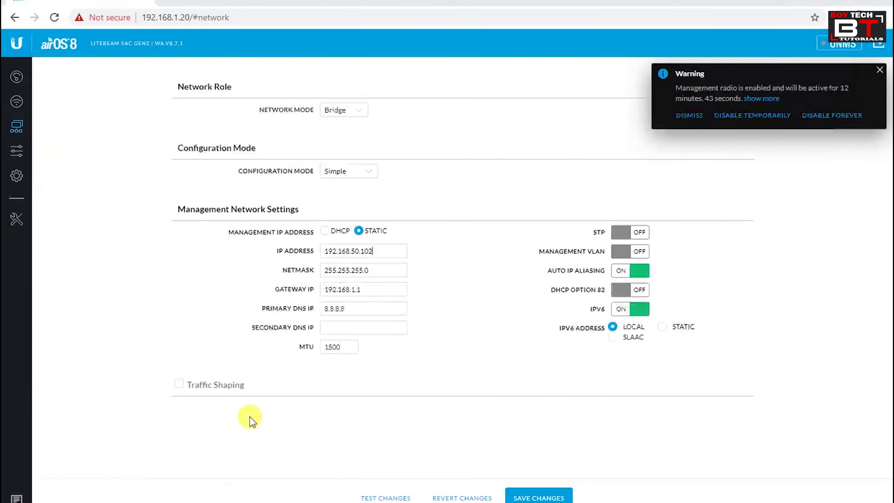
left_click_drag(369, 289, 325, 297)
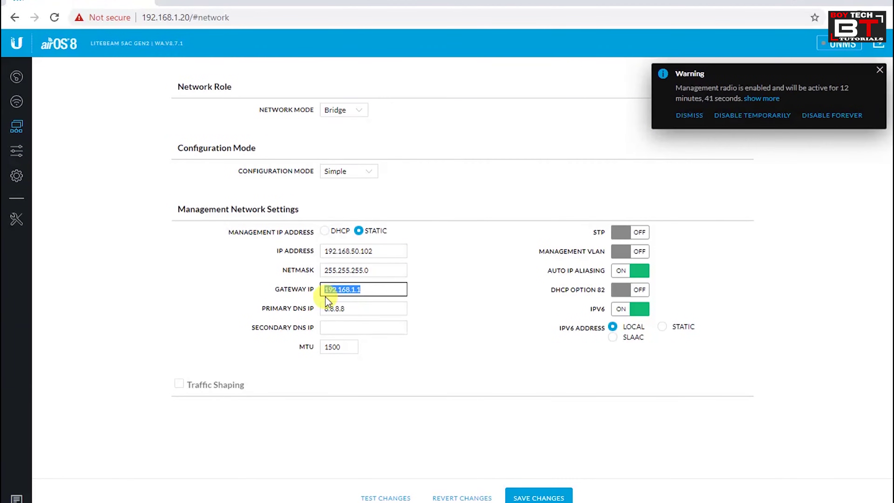
right_click(362, 289)
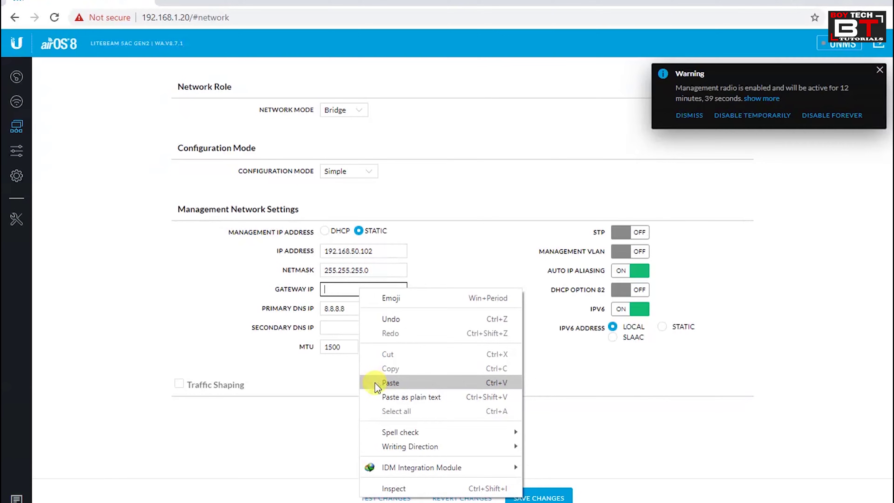
left_click(366, 379)
Step: Enter 8.8.4.4 as secondary DNS, turn IPv6 off, and save the network settings
left_click(348, 328)
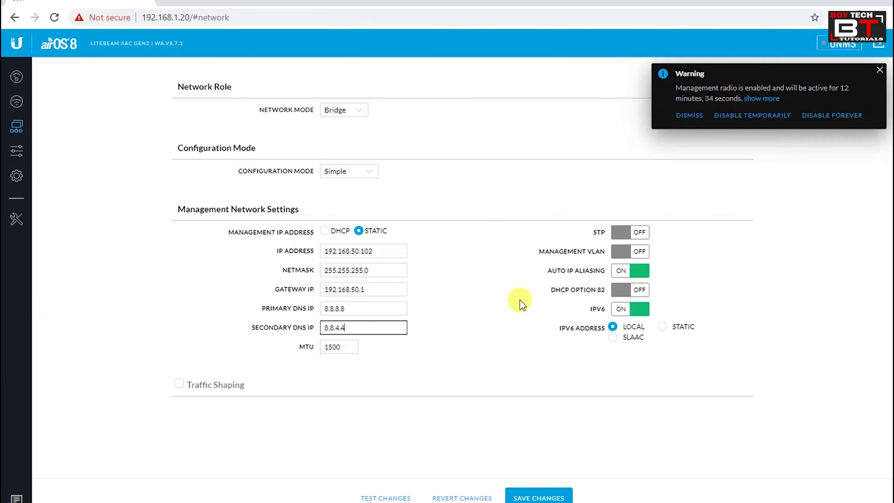
left_click(628, 310)
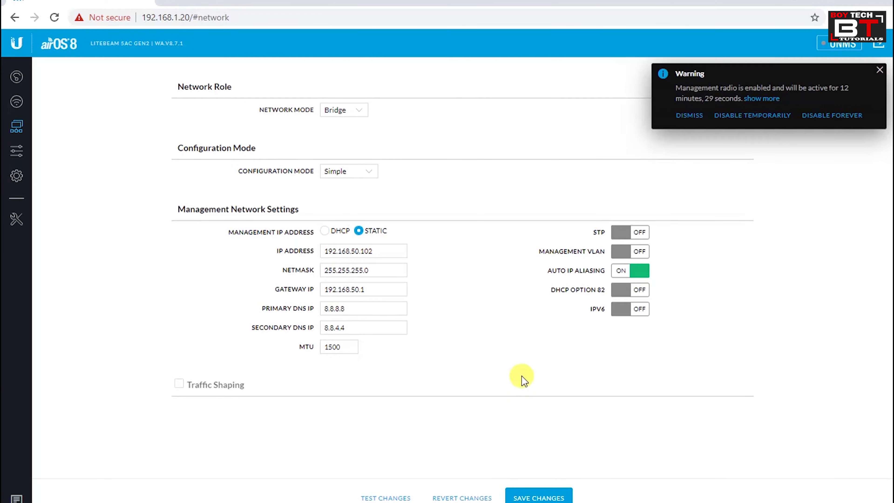
left_click(528, 496)
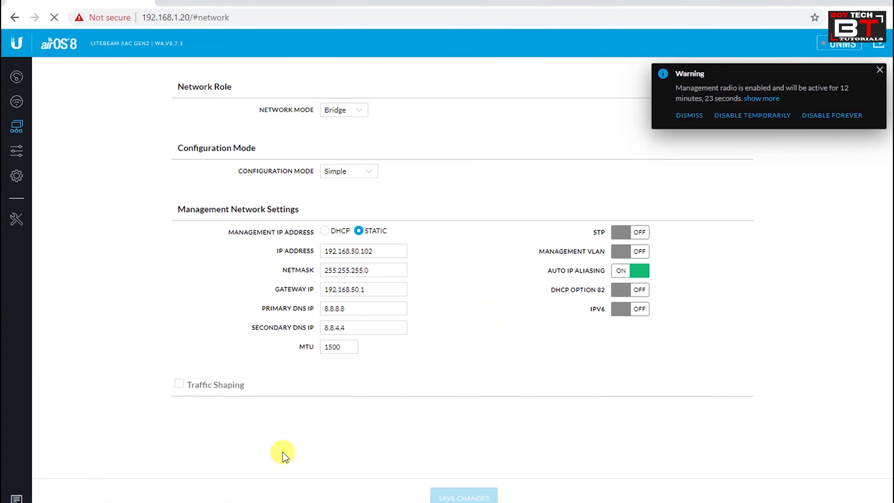
Step: In Network and Sharing Center, open the Ethernet adapter's IPv4 properties
left_click(288, 500)
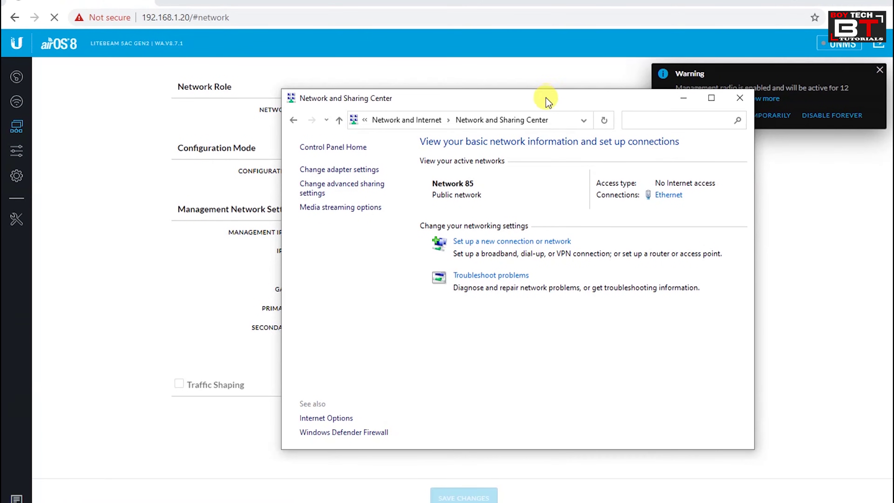
left_click_drag(545, 99, 525, 100)
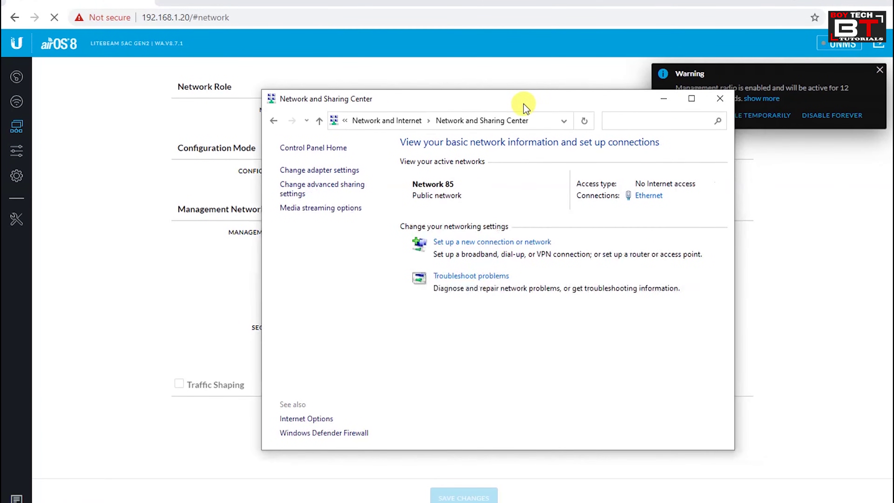
left_click(649, 198)
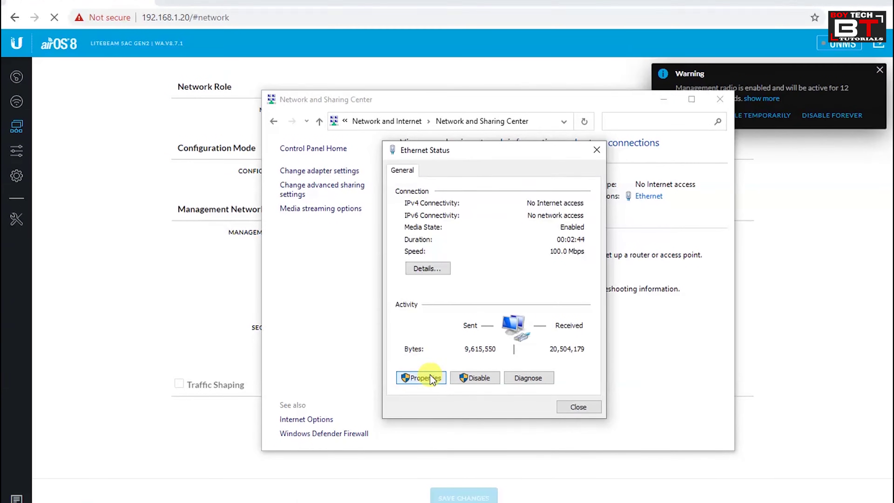
left_click(421, 378)
double_click(500, 296)
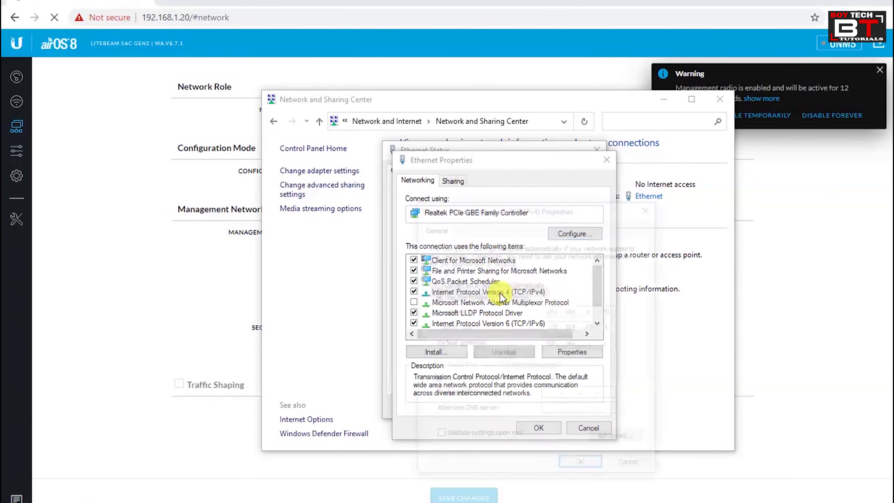
Step: Change the IP to 192.168.50.45 and the gateway to 192.168.50.102, then close the dialogs
double_click(589, 311)
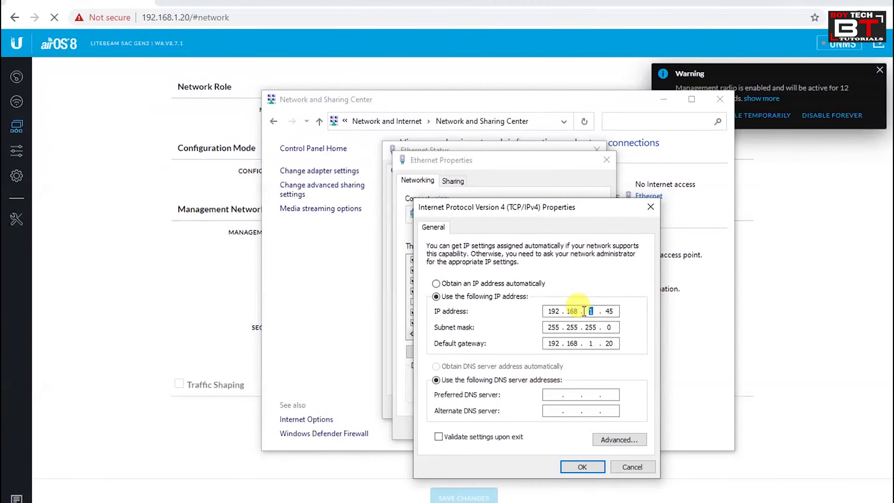
type("50")
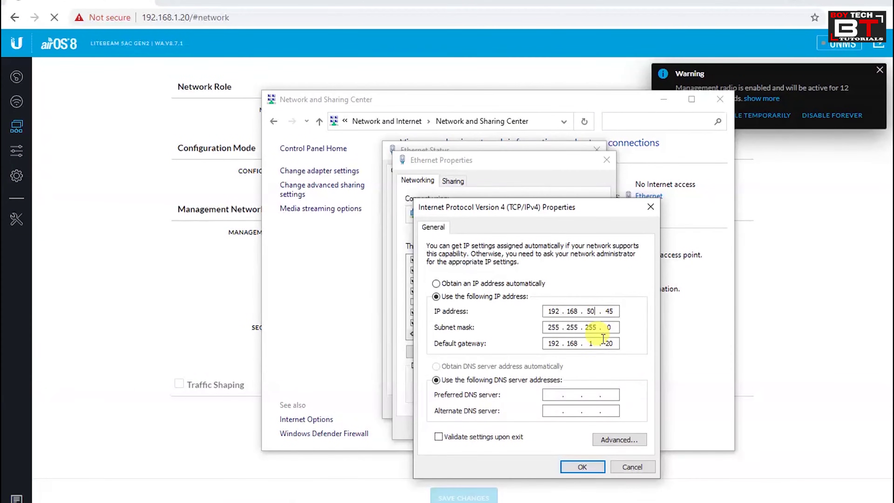
double_click(591, 343)
type("50")
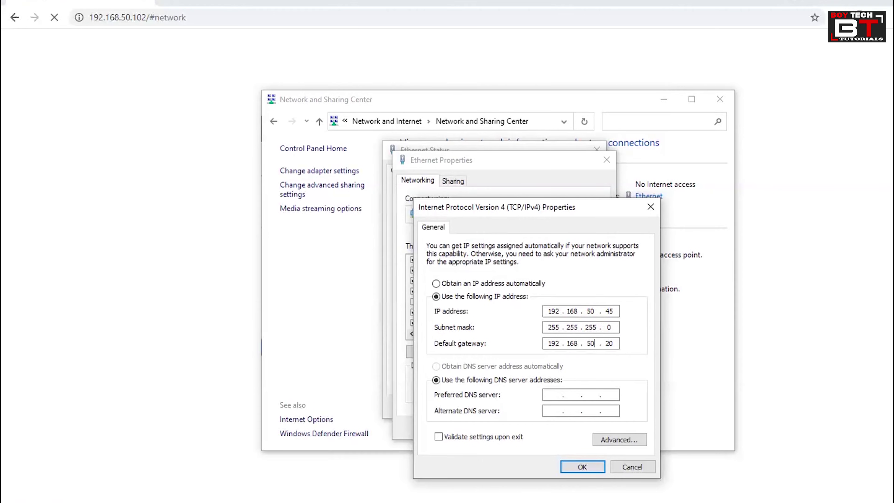
double_click(609, 343)
type("102")
left_click(583, 467)
left_click(538, 428)
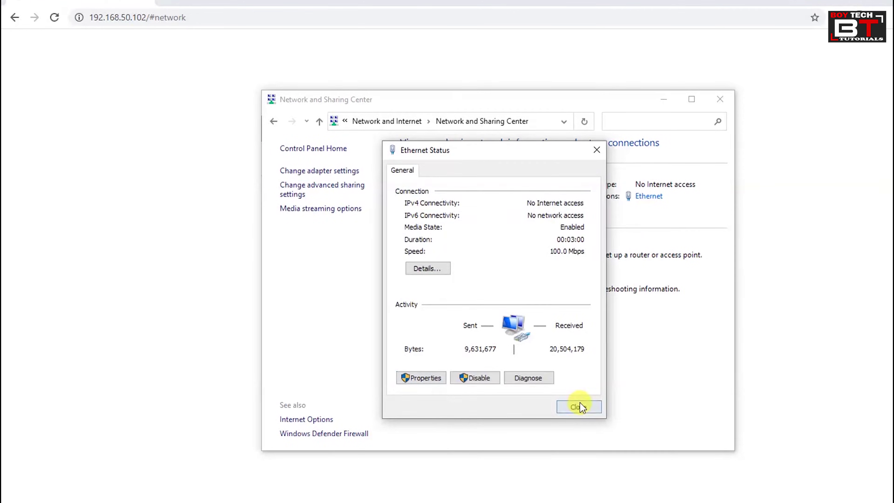
left_click(578, 406)
Step: Reload the receiver at 192.168.50.102 and proceed past the certificate warning
left_click(203, 18)
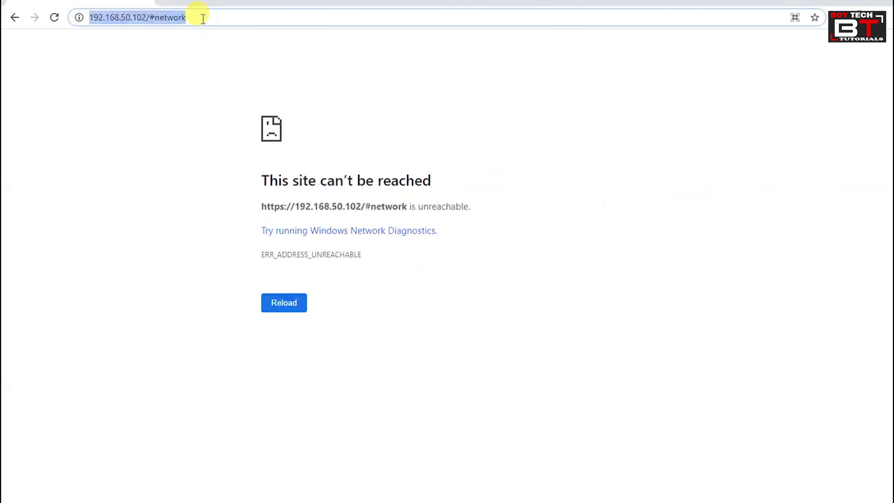
key("Return")
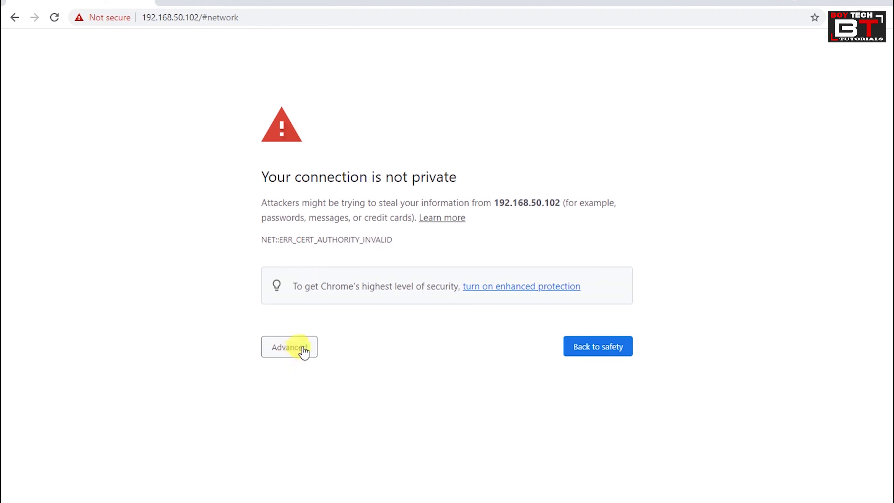
left_click(304, 351)
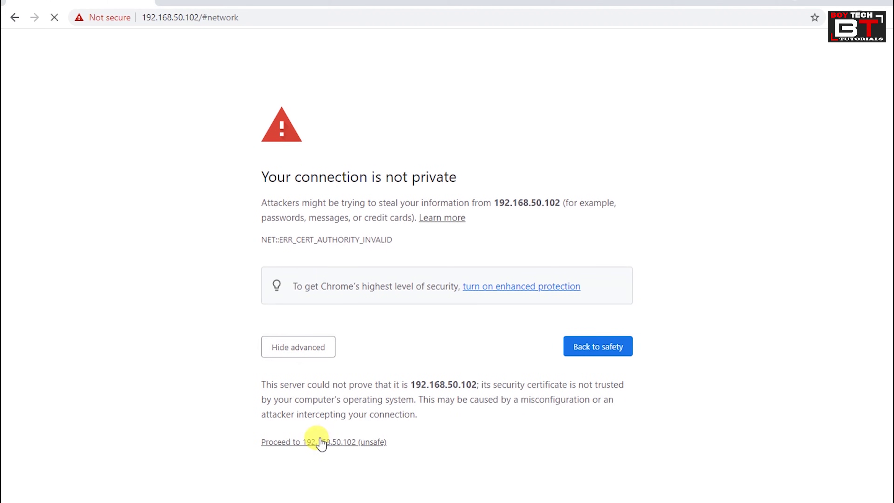
left_click(322, 442)
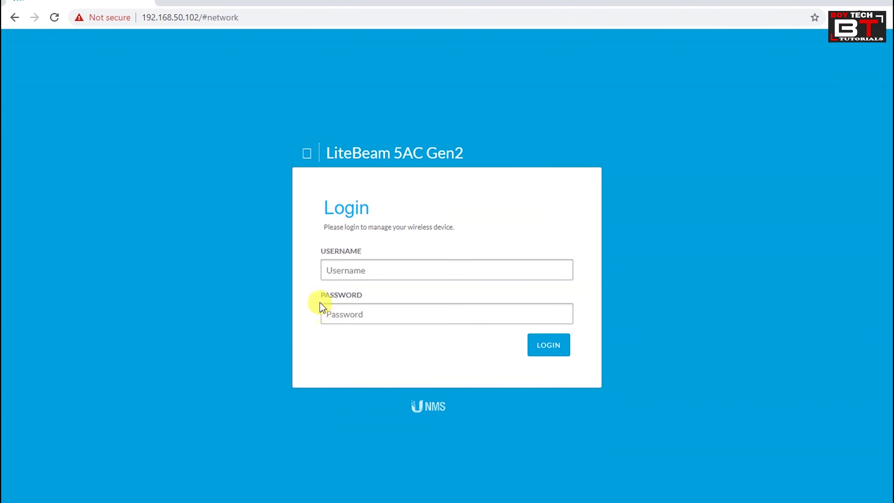
Step: Log in with the saved username and the password copied from the notes
left_click(346, 269)
left_click(356, 299)
left_click(242, 500)
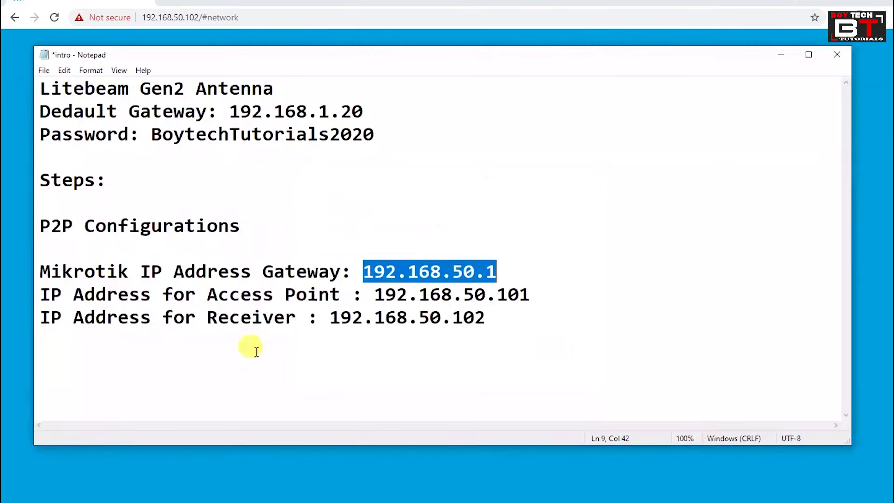
left_click_drag(151, 135, 374, 135)
right_click(333, 125)
left_click(355, 166)
left_click(243, 460)
left_click(339, 313)
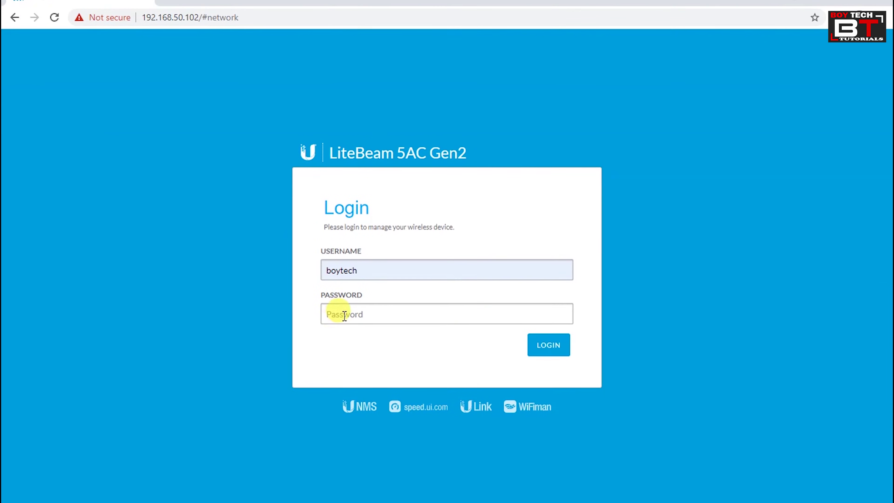
right_click(344, 319)
left_click(380, 200)
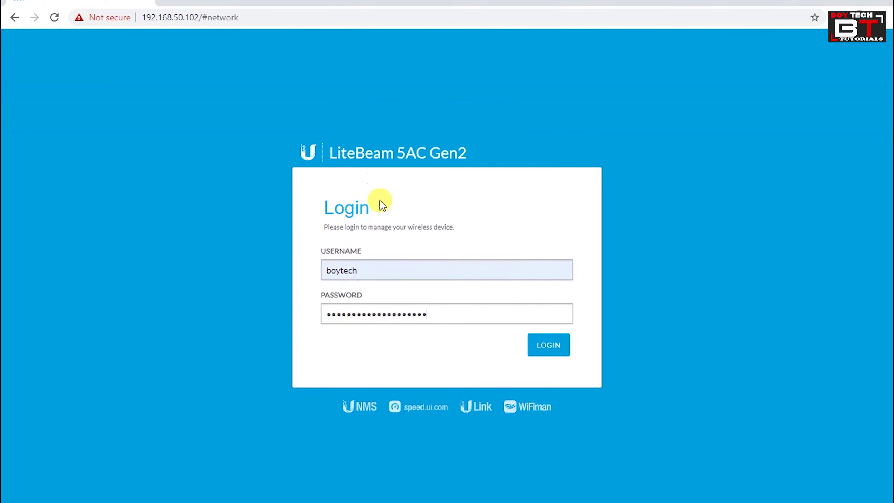
left_click(543, 359)
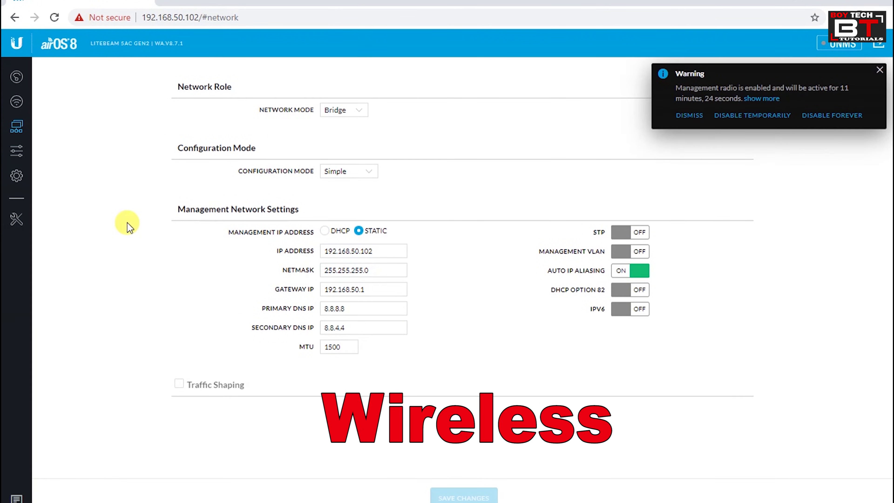
Step: On the Wireless page, turn on PTP mode and set channel width to Auto
left_click(17, 103)
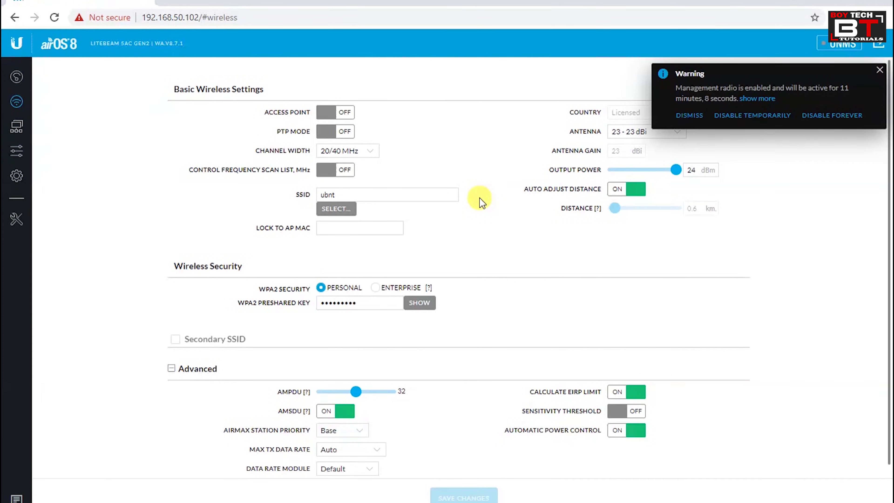
left_click(328, 134)
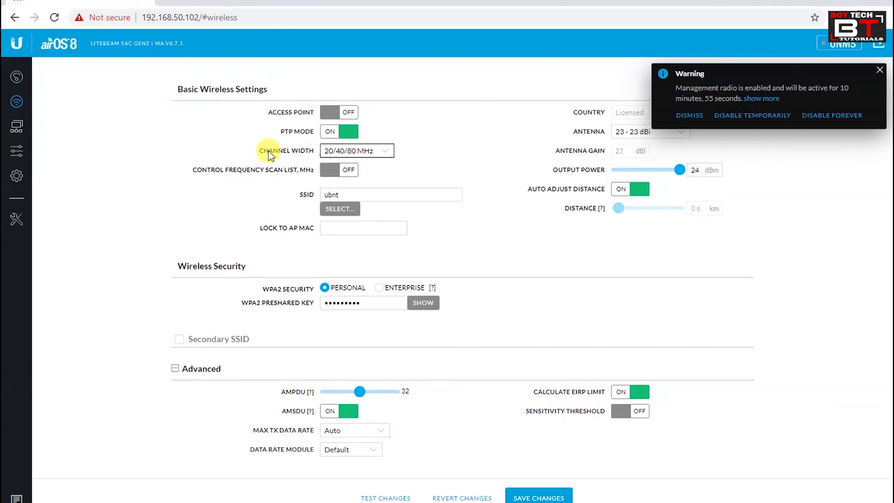
left_click(349, 152)
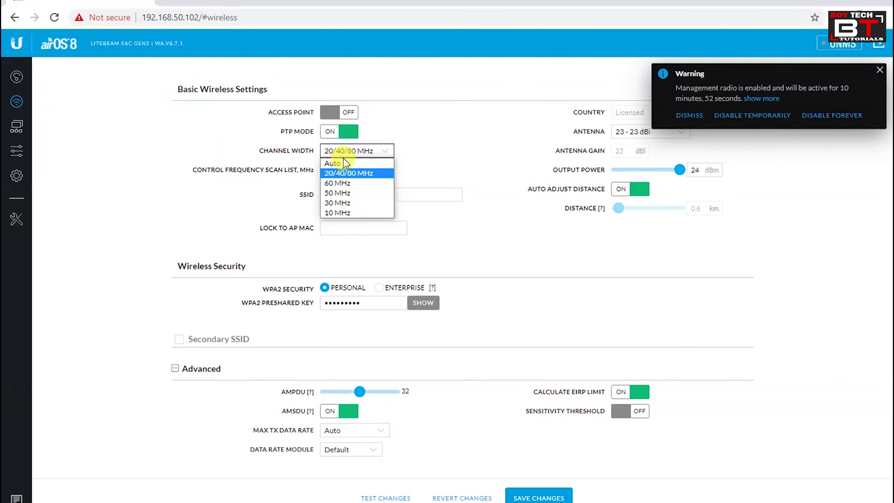
left_click(340, 163)
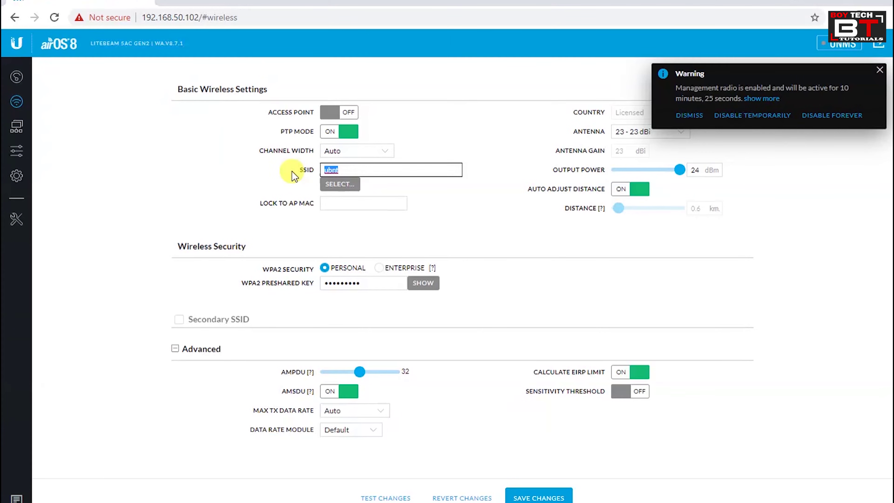
Step: Pick Boytech Access Point from the site survey and lock the receiver to its MAC
left_click(338, 184)
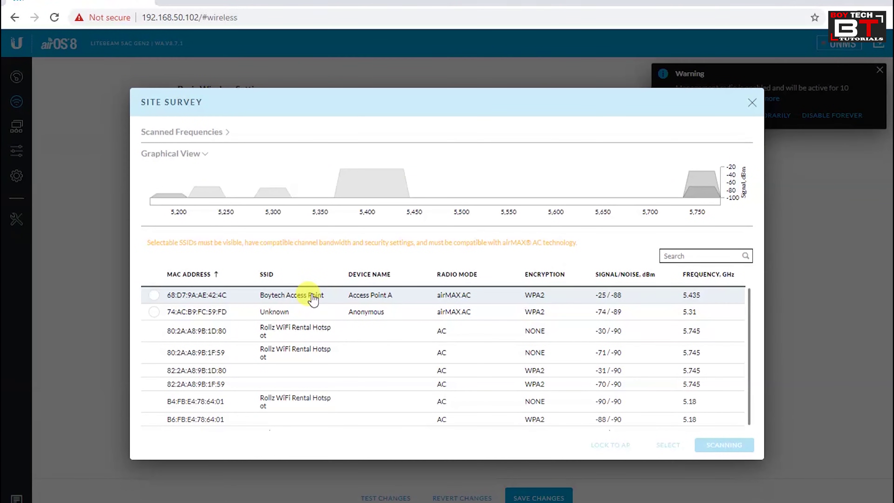
left_click(153, 300)
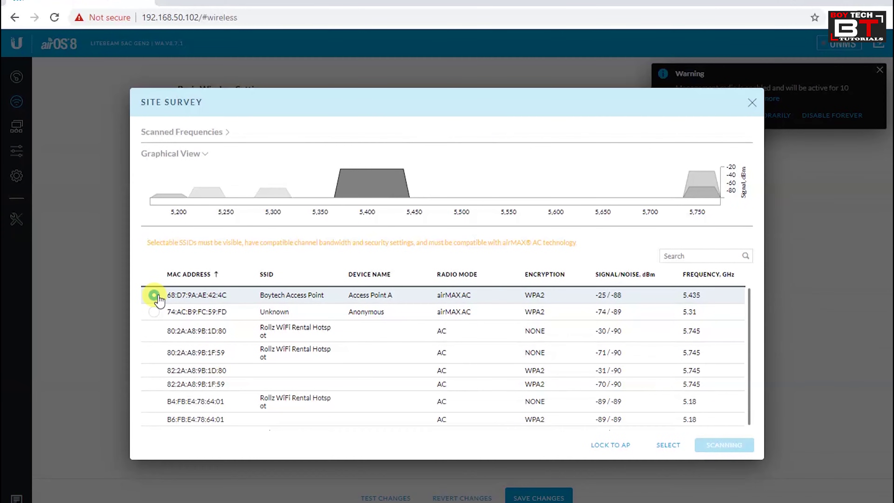
left_click(601, 444)
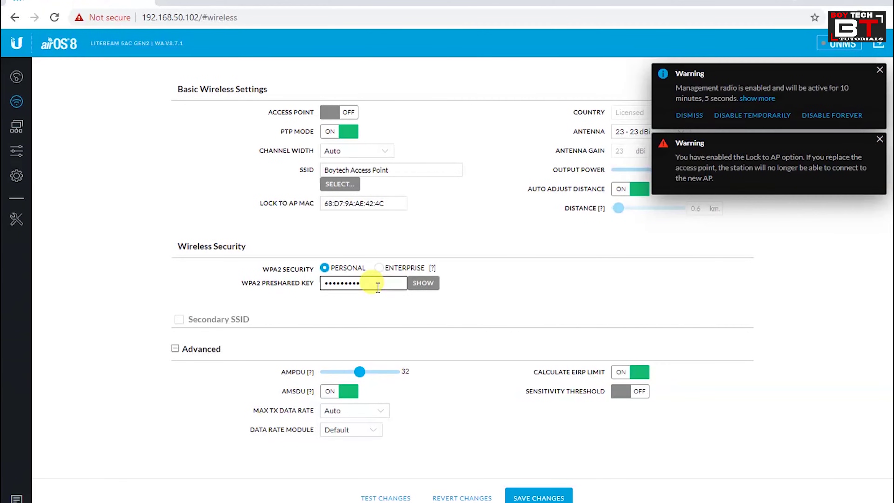
left_click_drag(380, 282, 280, 282)
Step: Replace the WPA2 preshared key with the password copied from Notepad and reveal it
key("BackSpace")
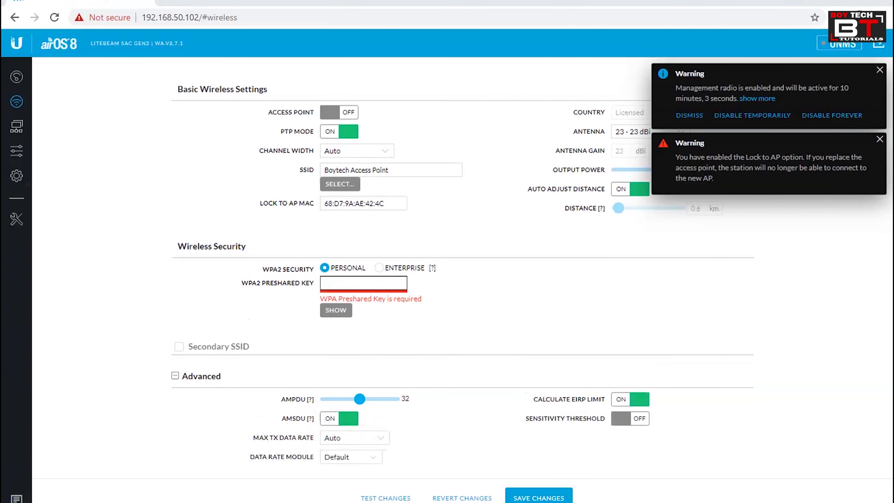
key("alt+Tab")
right_click(199, 130)
left_click(204, 169)
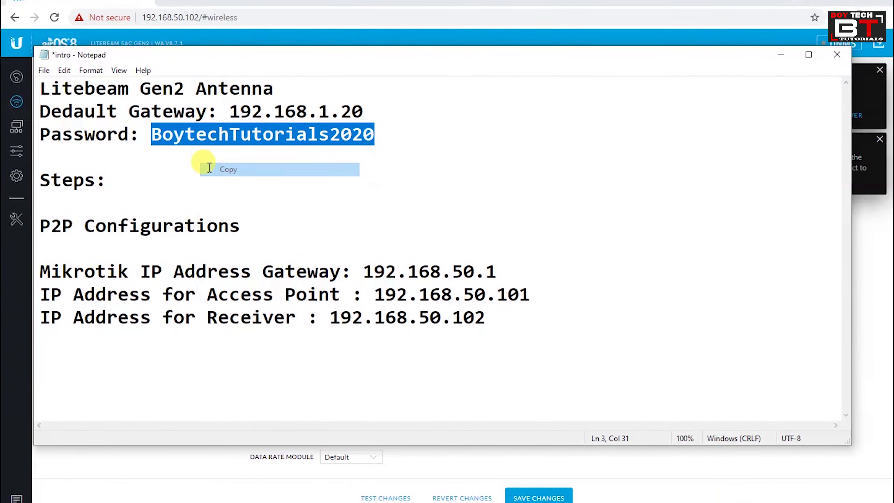
key("alt+Tab")
right_click(362, 283)
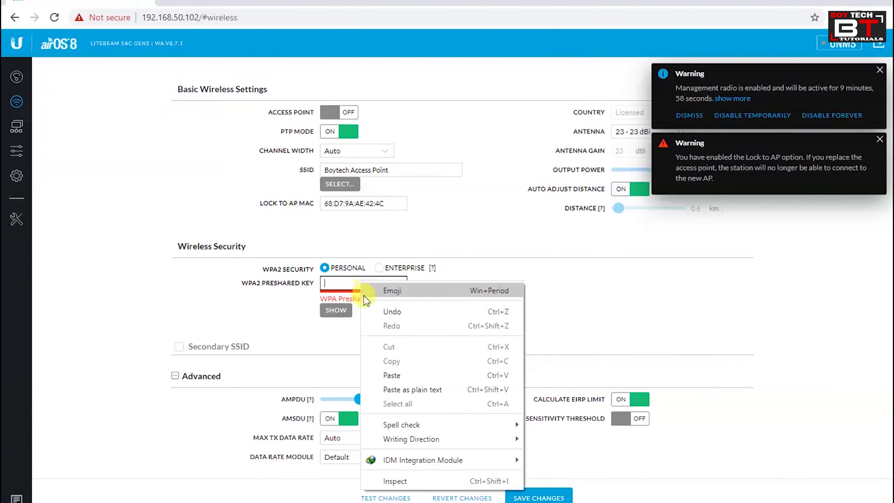
left_click(387, 372)
left_click(337, 310)
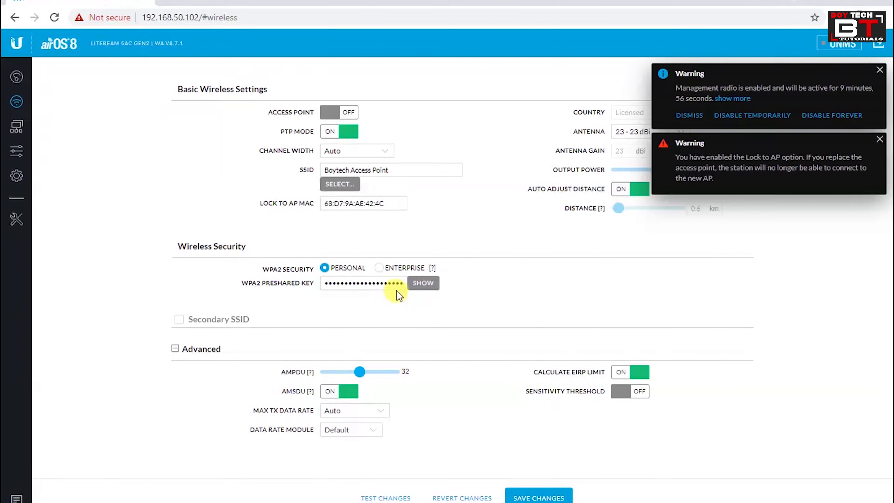
left_click(422, 283)
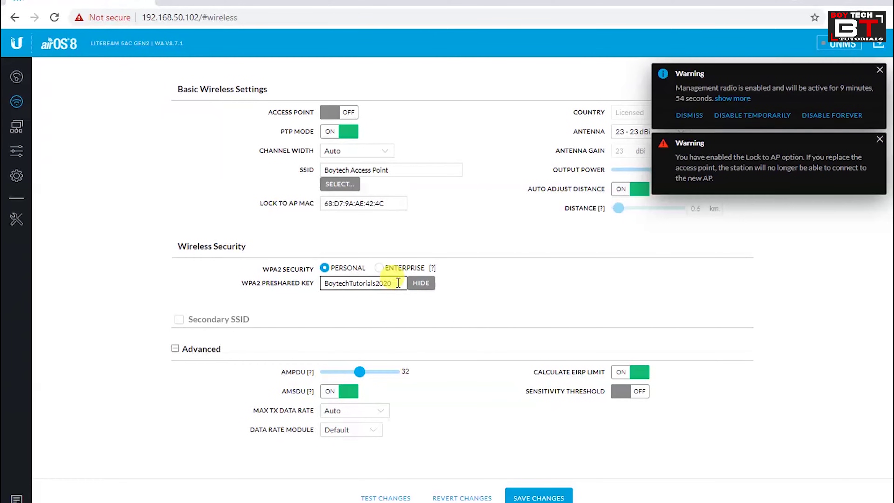
left_click(501, 281)
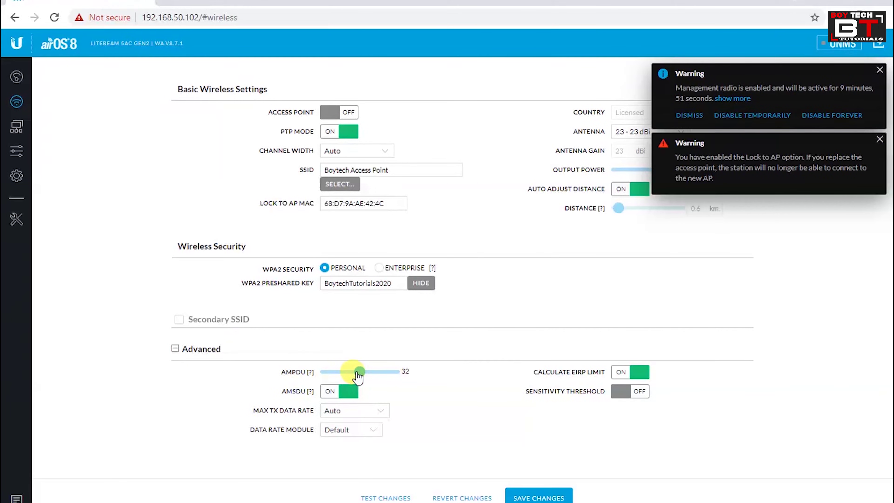
Step: Raise AMPDU from 32 to 64, turn off Calculate EIRP Limit, and save
left_click_drag(359, 374, 422, 374)
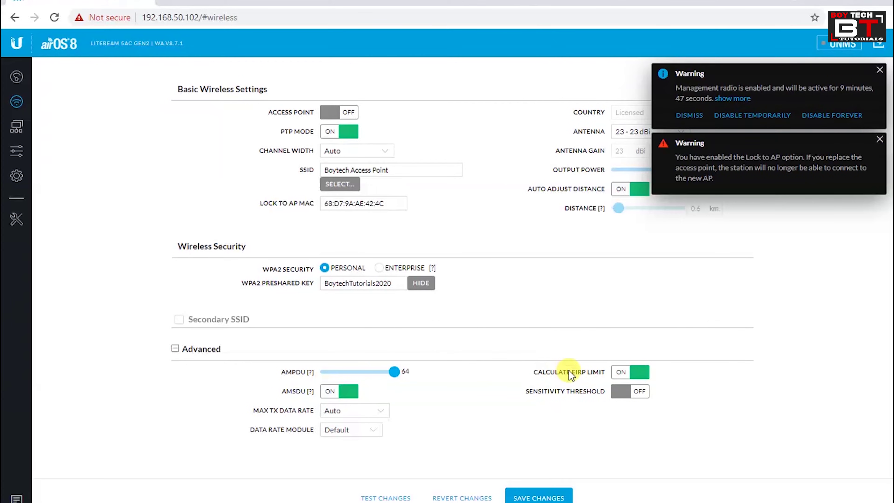
left_click(623, 374)
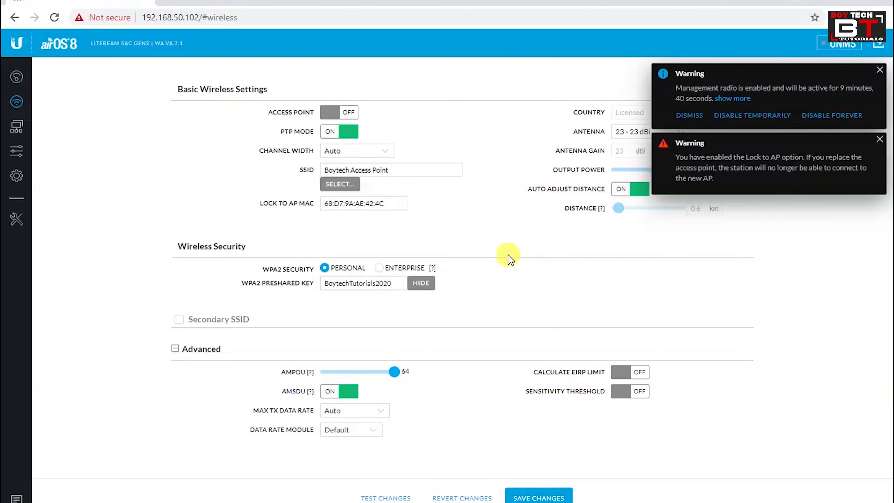
left_click(536, 498)
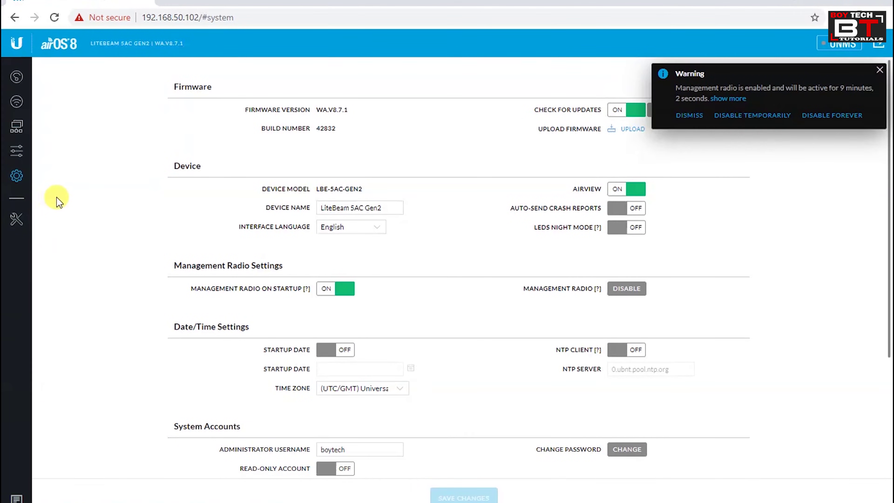
Step: Rename the device from LiteBeam 5AC Gen2 to roland
left_click(320, 206)
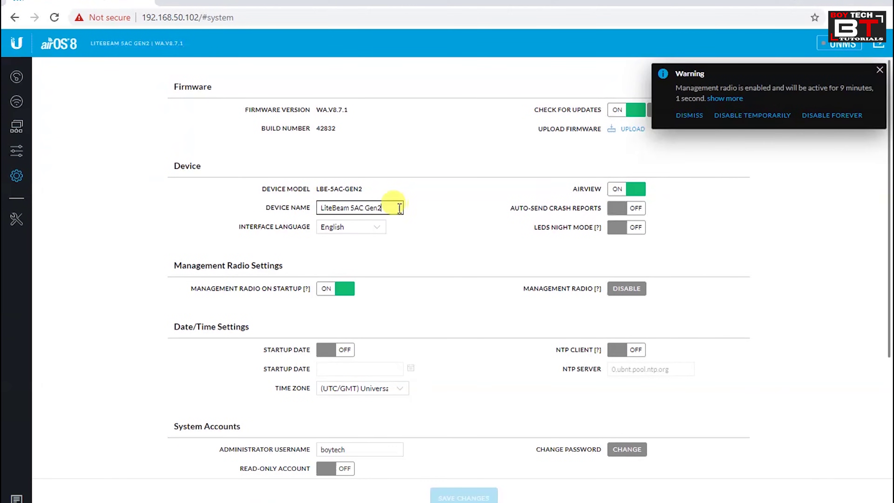
left_click_drag(391, 207, 288, 208)
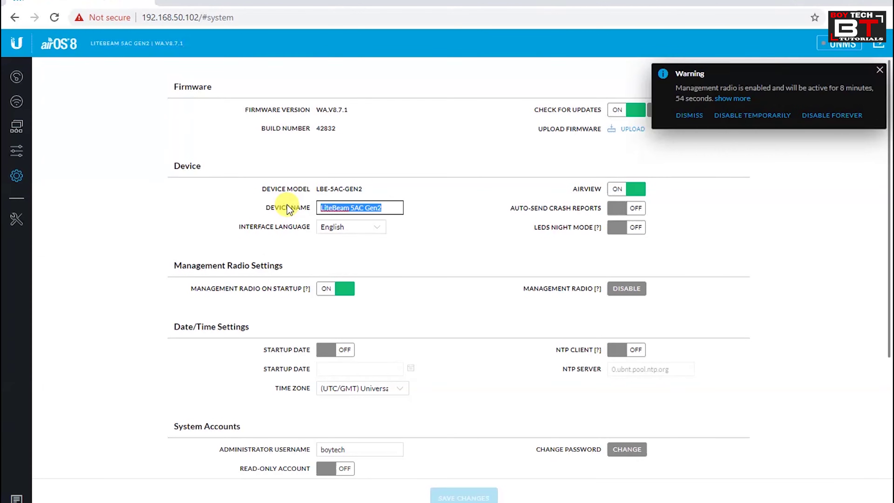
type("roland")
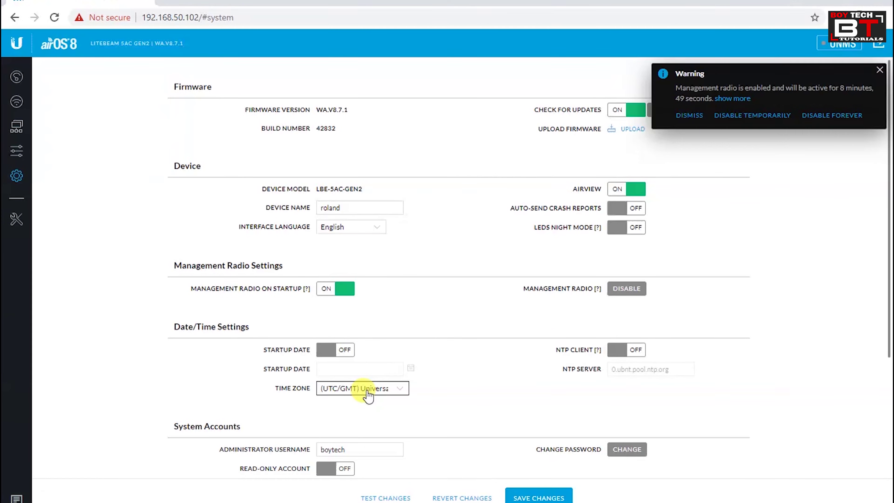
Step: Set time zone to (GMT+08:00) Beijing, turn off update checks, and save
left_click(381, 388)
scroll(384, 344, "down", 5)
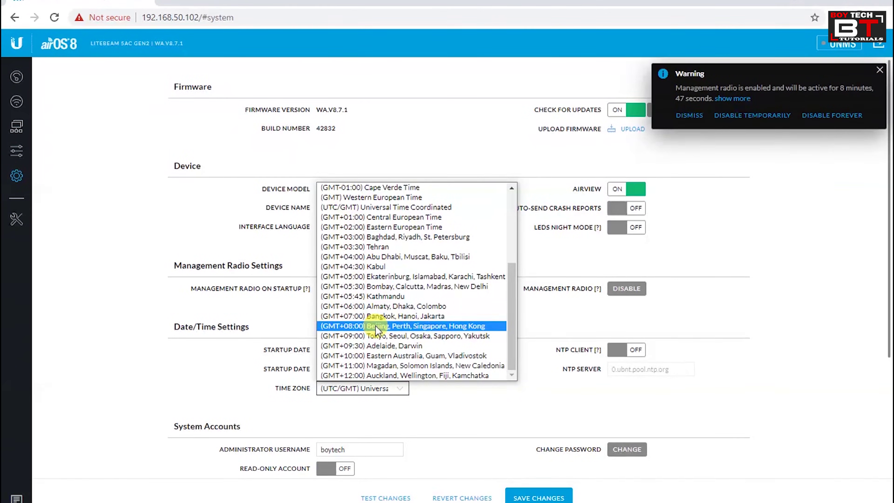
left_click(377, 326)
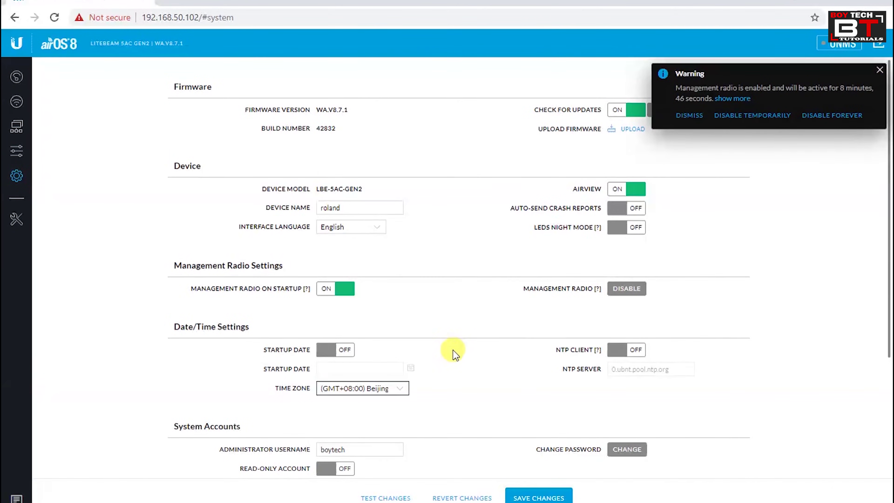
left_click(879, 72)
left_click(620, 110)
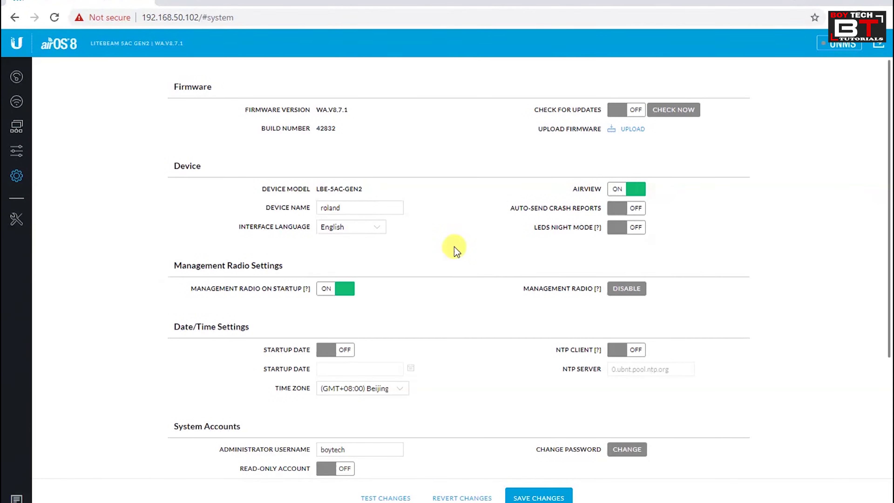
left_click(514, 497)
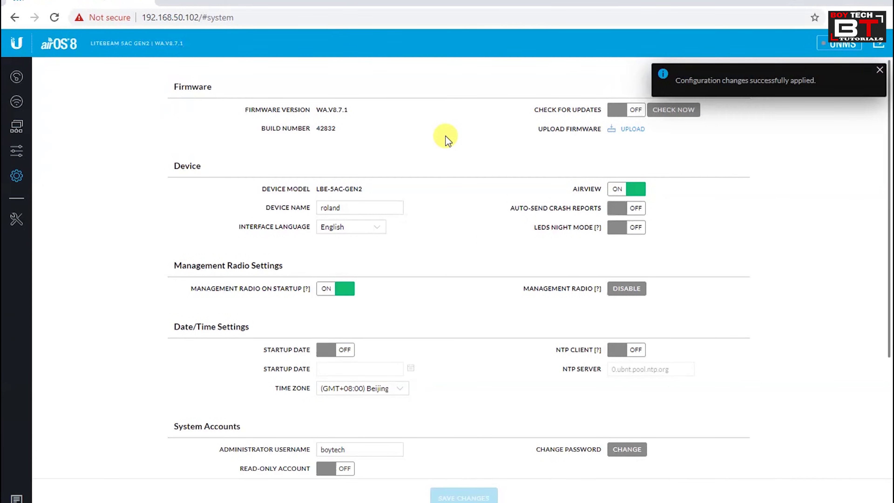
Step: Open the Dashboard and inspect the link details across the top of the page
left_click(18, 76)
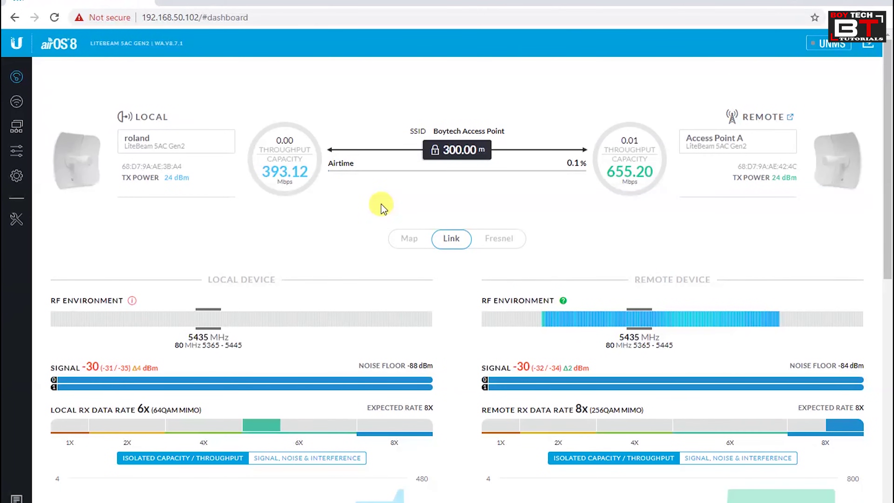
left_click_drag(685, 139, 708, 142)
left_click_drag(121, 140, 158, 144)
left_click(169, 137)
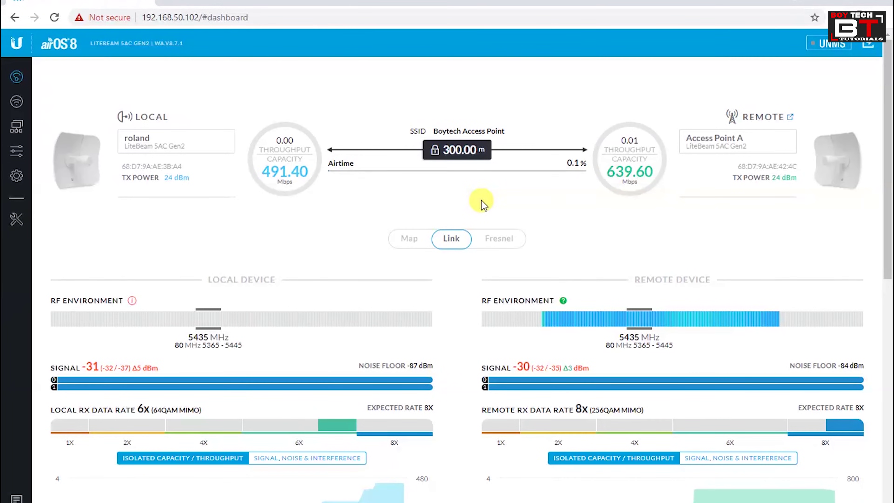
Step: Review the dashboard's signal and throughput readings, pointing out the local signal strength
scroll(362, 232, "down", 2)
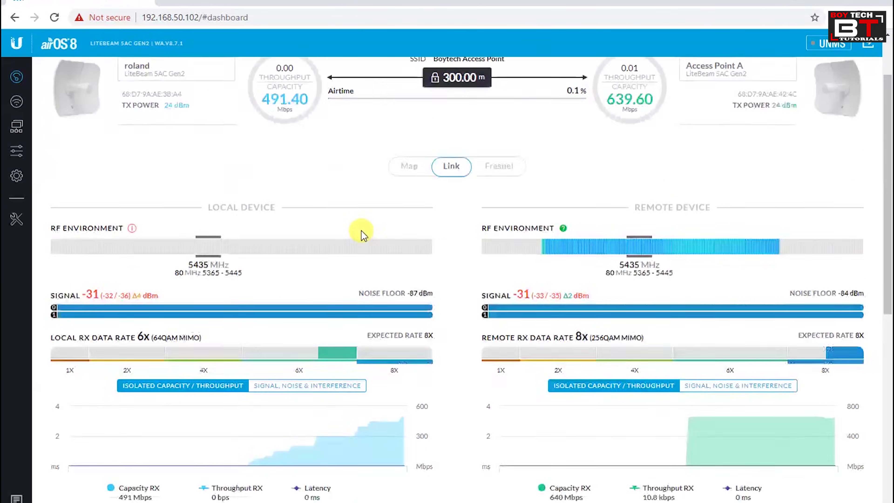
scroll(361, 231, "down", 12)
scroll(399, 230, "up", 14)
scroll(374, 243, "down", 4)
scroll(366, 232, "up", 4)
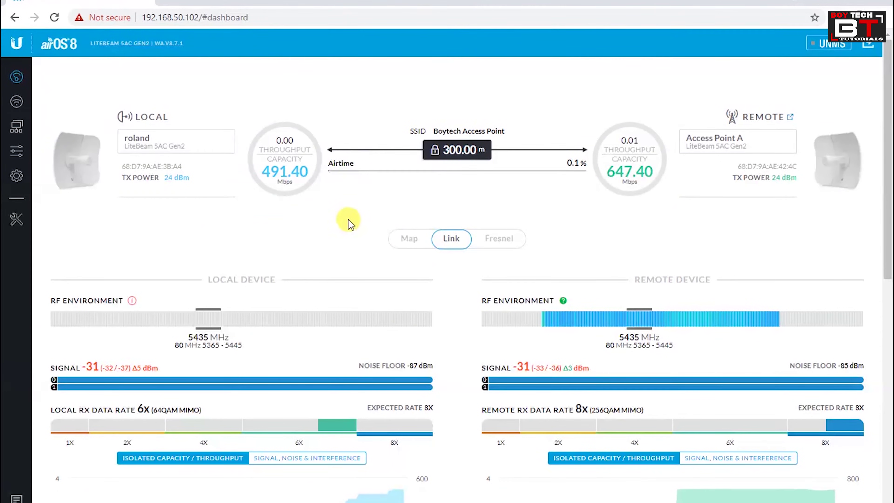
mouse_move(105, 373)
double_click(91, 370)
mouse_move(521, 371)
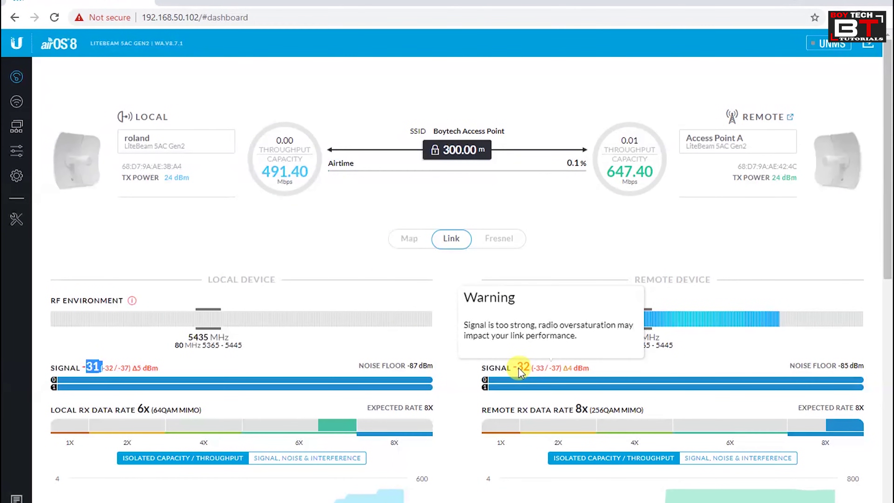
mouse_move(629, 323)
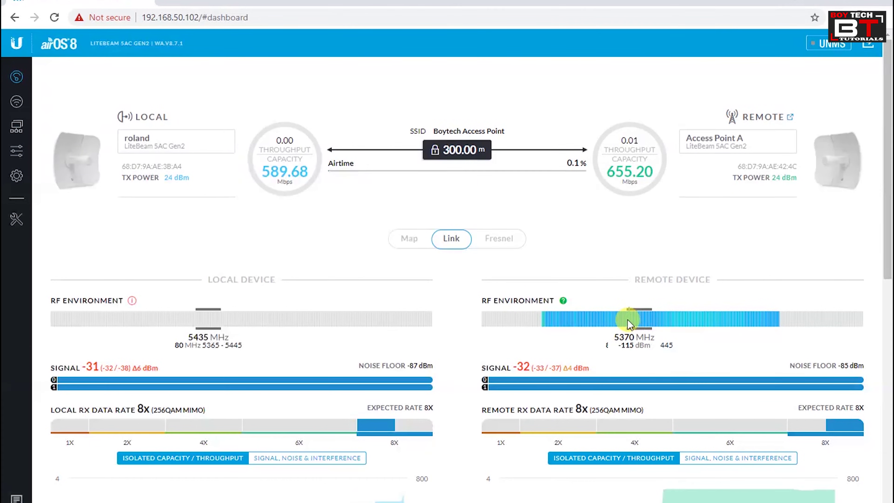
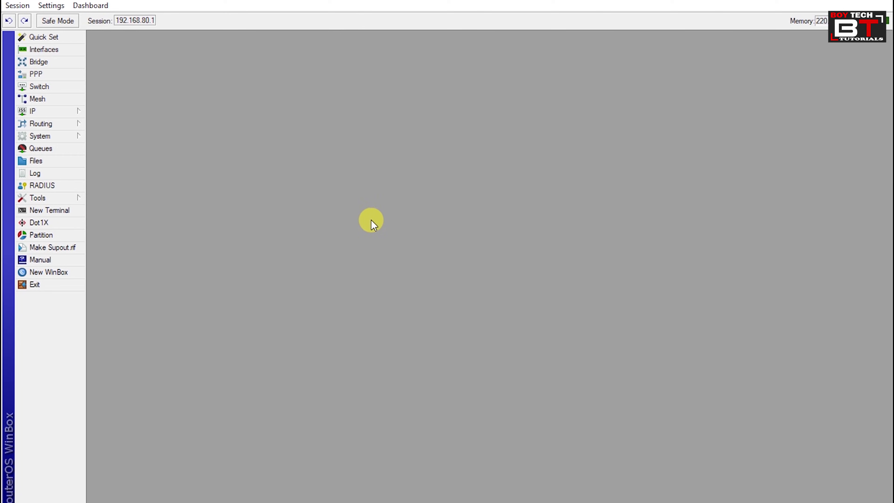
Step: Add PPP secret 'roland' with the account password, service pppoe and profile 5MPBS
left_click(43, 74)
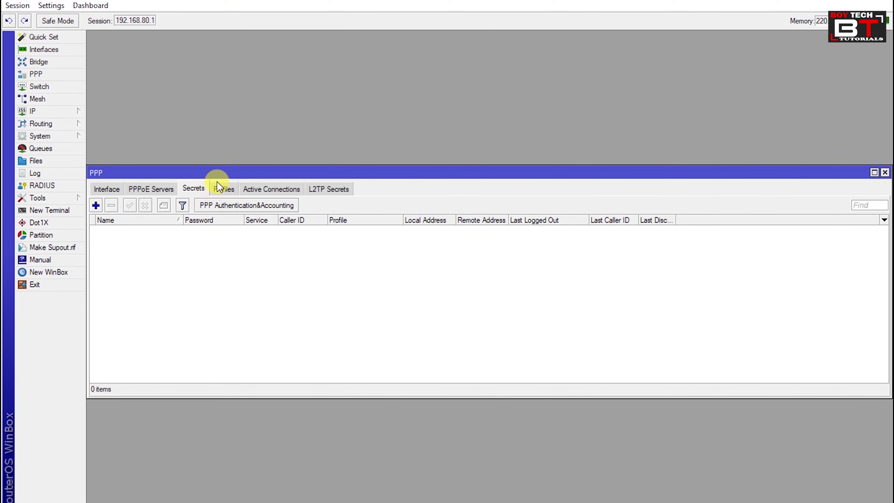
left_click(96, 206)
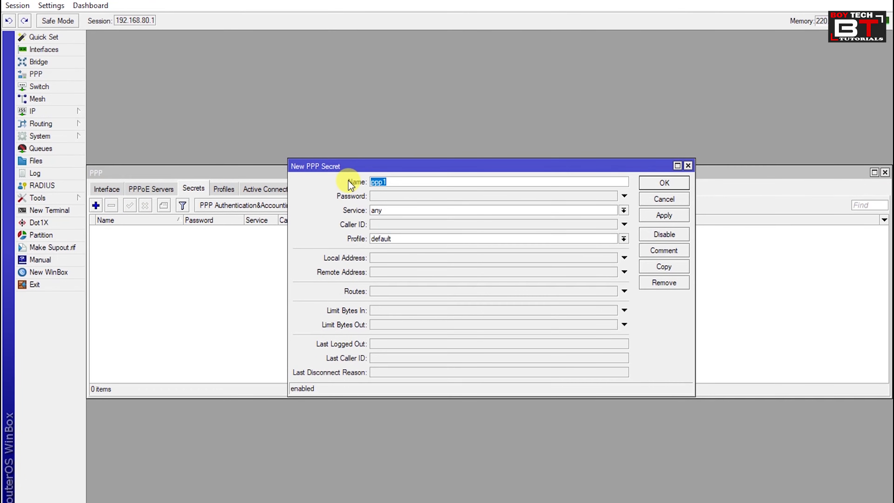
type("roland")
left_click(394, 196)
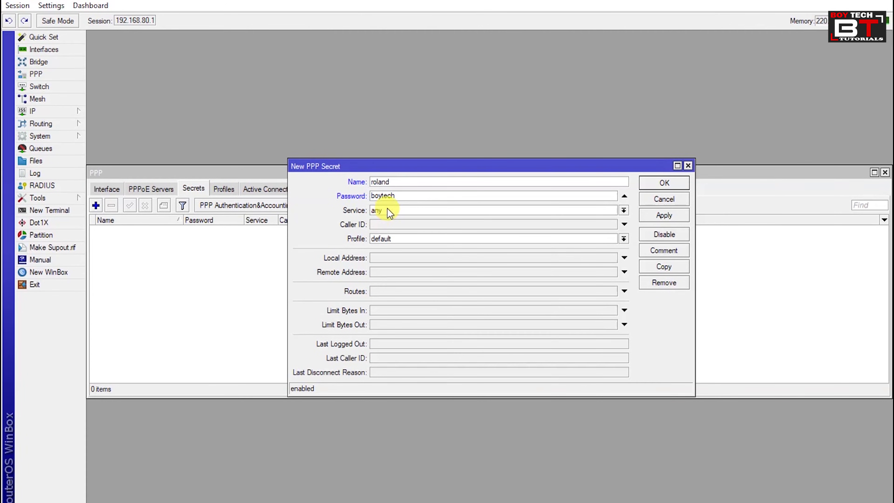
left_click(387, 208)
left_click(391, 252)
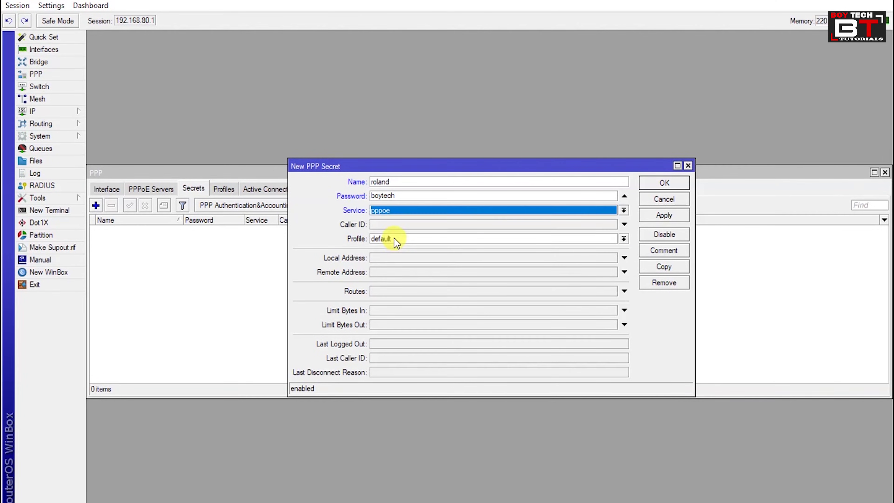
left_click(393, 242)
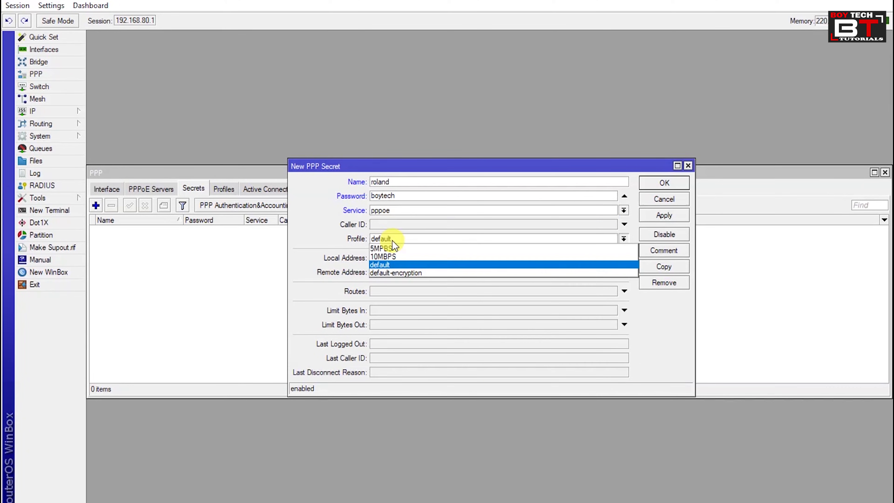
left_click(393, 245)
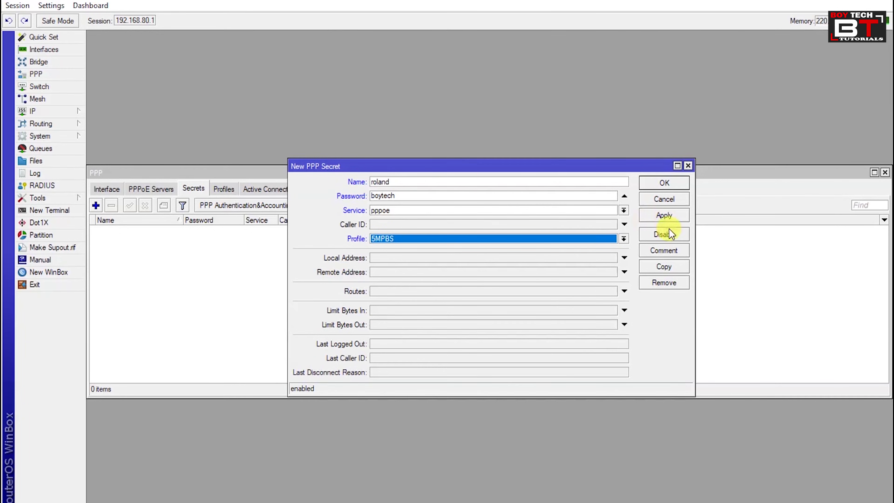
left_click(666, 215)
left_click(667, 182)
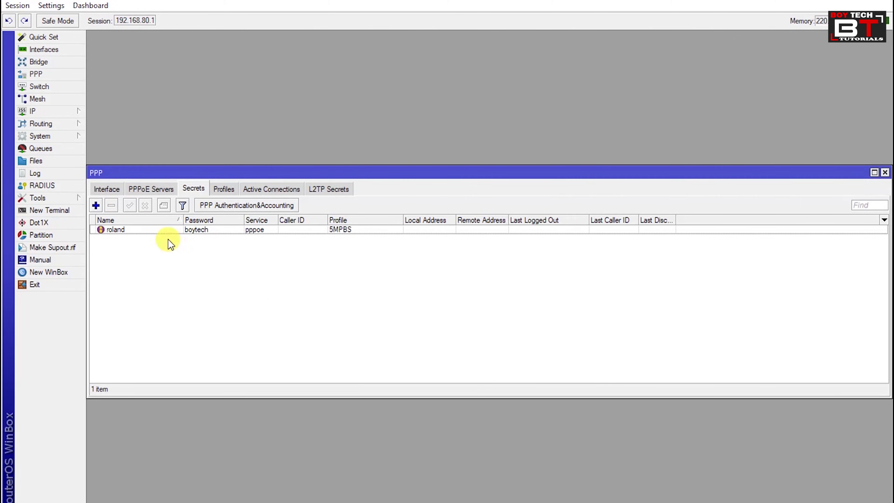
left_click(169, 232)
Step: Clear the list selection and confirm the pppoe client is connected at 10.0.0.2
left_click(192, 261)
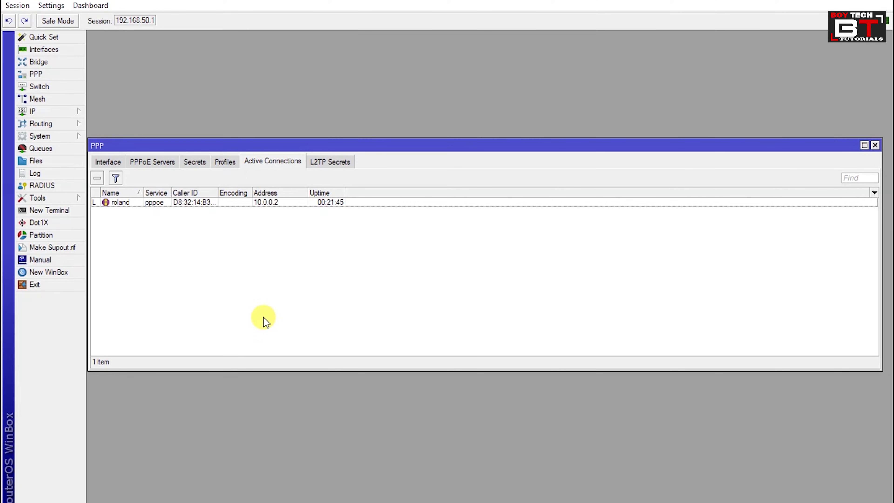
Step: Switch to Chrome and load 192.168.50.101 in the address bar
mouse_move(153, 499)
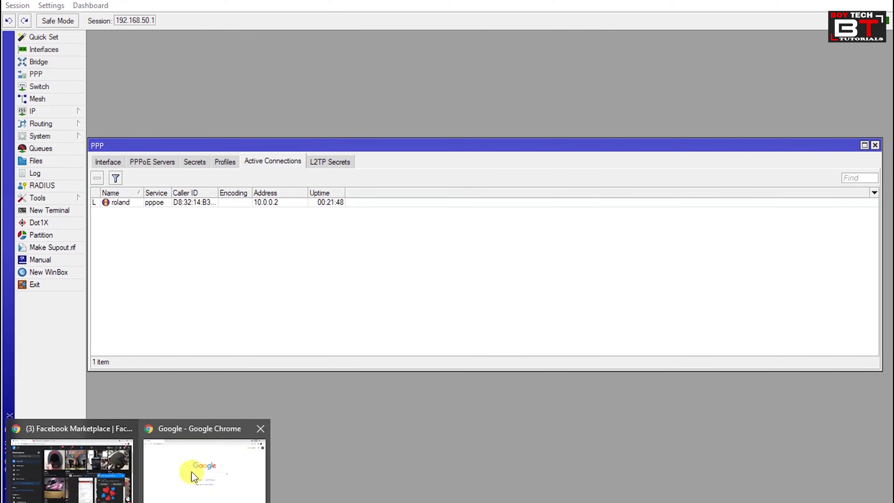
left_click(191, 472)
left_click(168, 17)
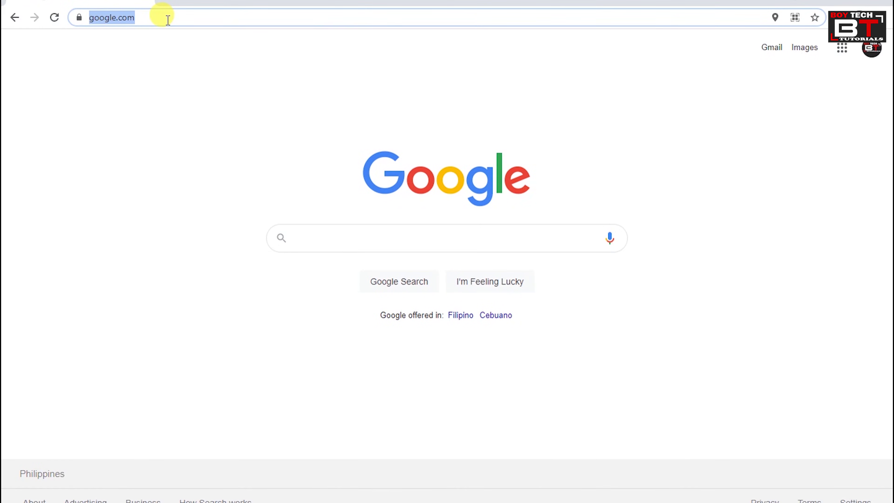
type("192.168.")
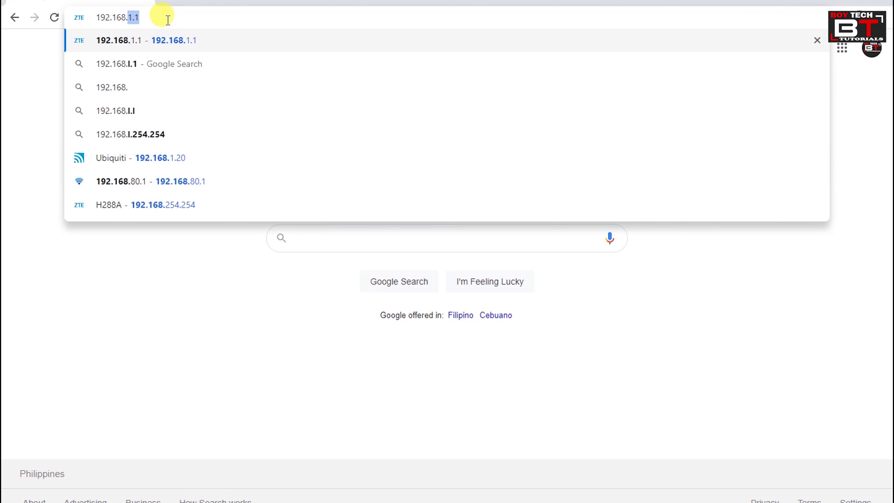
type("50.")
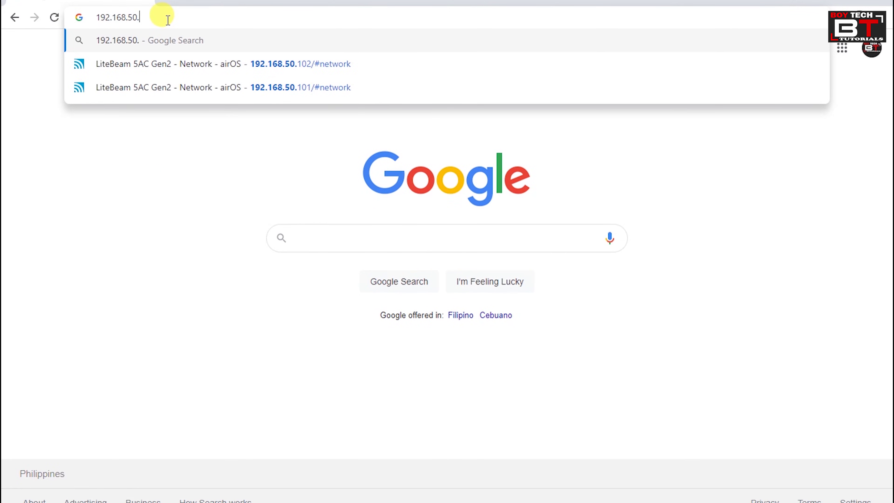
type("101")
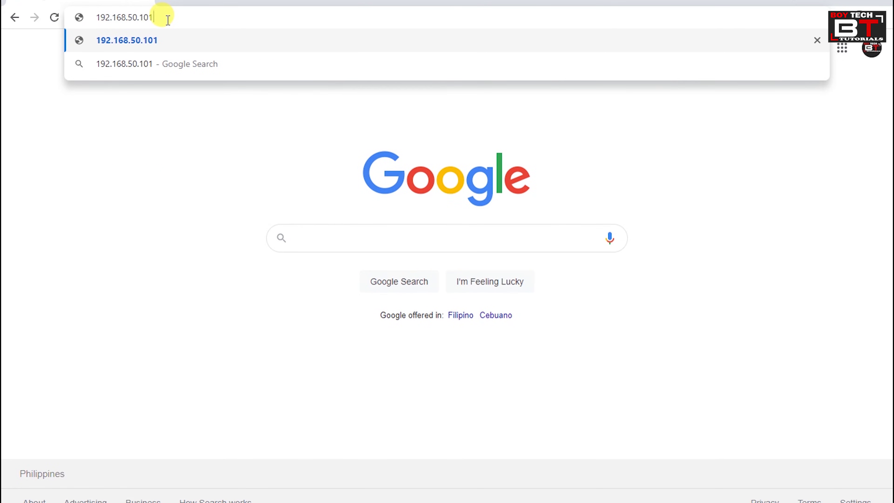
key("Return")
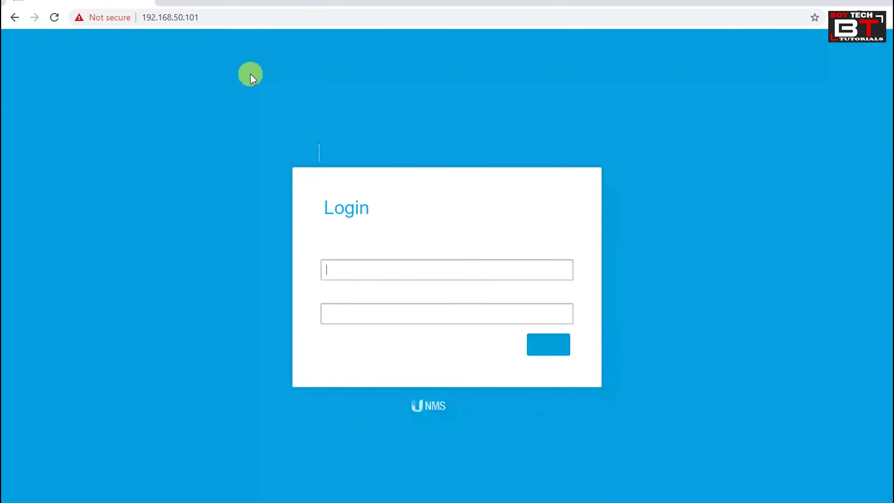
Step: Copy the device password from the Notepad notes
left_click(250, 500)
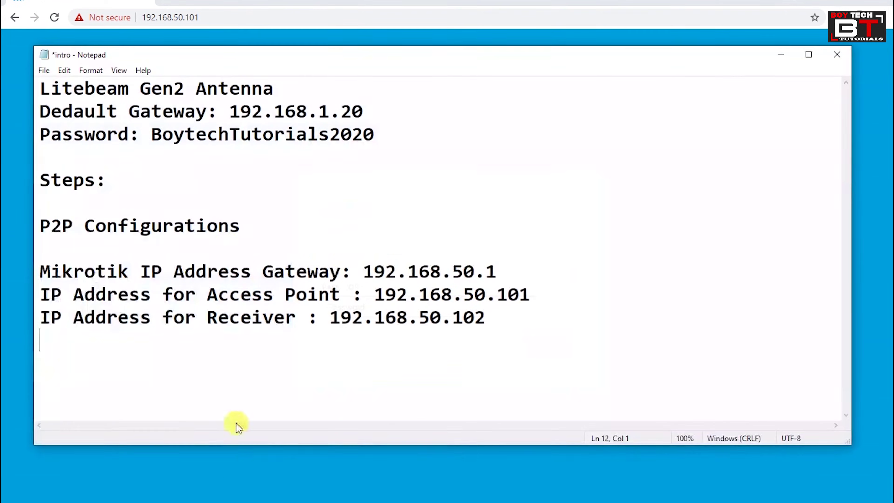
left_click_drag(152, 135, 376, 135)
right_click(329, 137)
left_click(356, 177)
Step: Log in to 192.168.50.101 with the saved username and pasted password, then review the dashboard
left_click(6, 208)
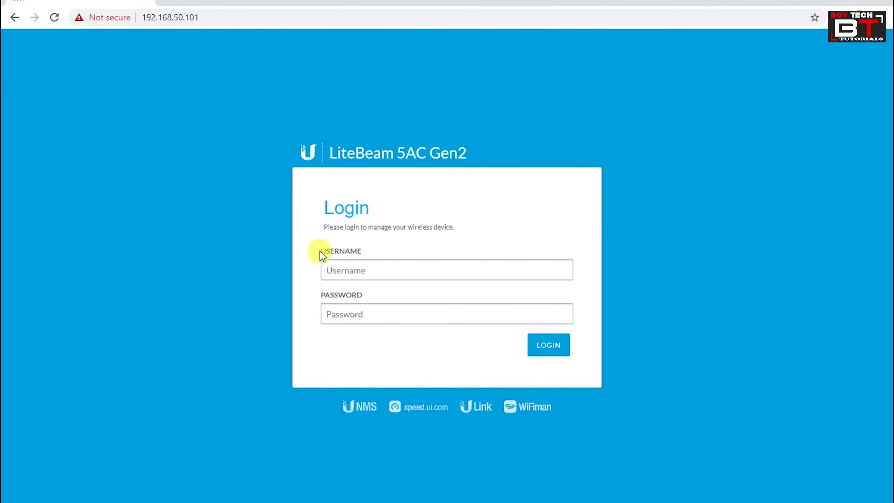
left_click(383, 278)
left_click(357, 298)
left_click(349, 312)
right_click(351, 312)
left_click(379, 195)
left_click(549, 347)
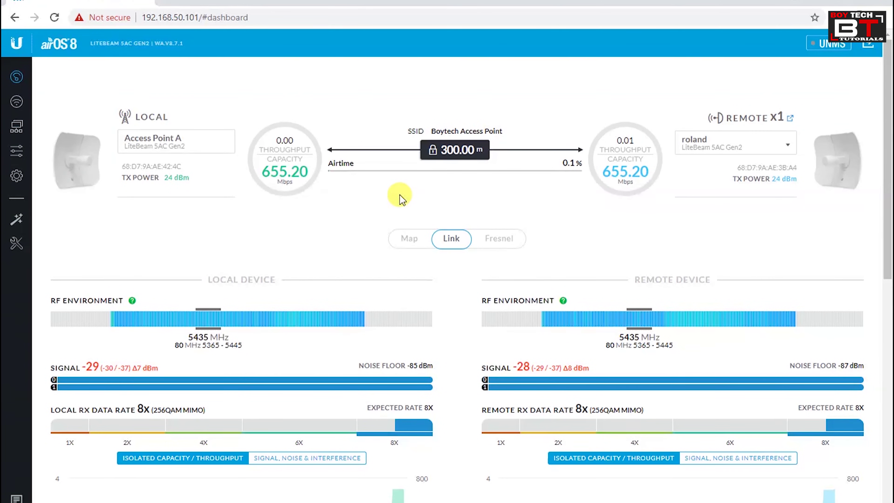
scroll(335, 145, "down", 8)
scroll(352, 139, "up", 8)
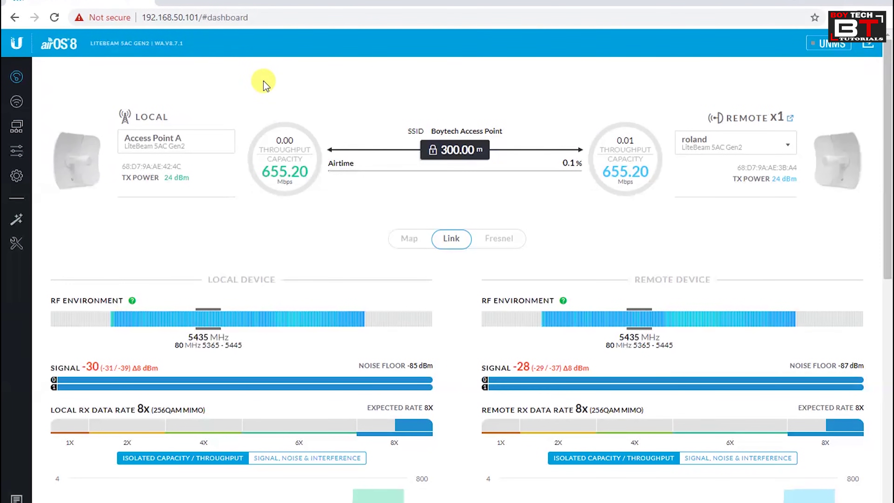
Step: Open 192.168.50.102 in a new tab and log in with the saved username and pasted password
left_click(167, 0)
type("19")
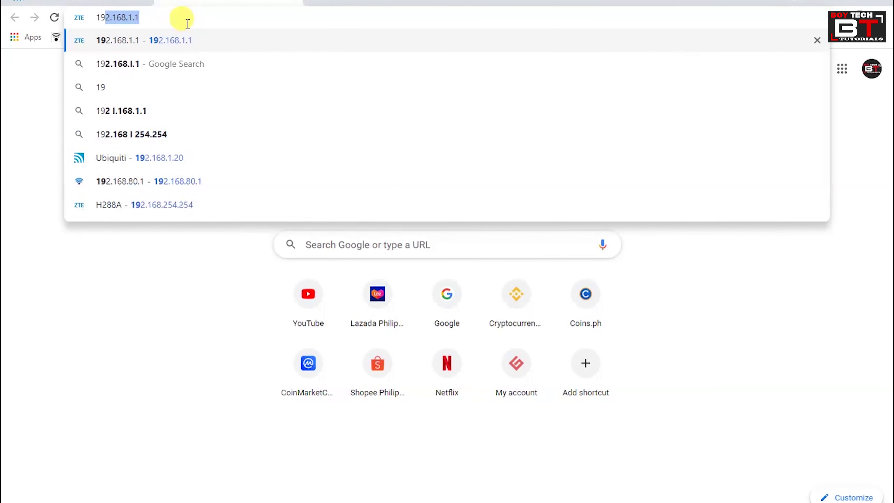
type("2.168.5")
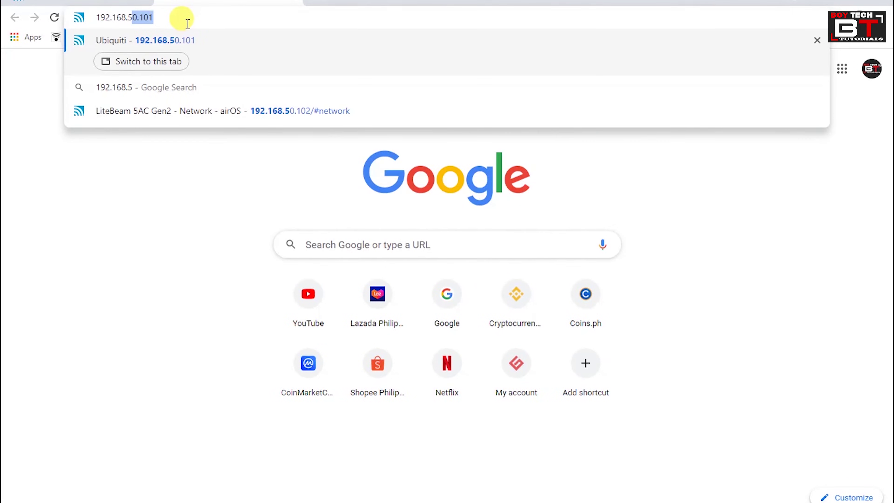
type("0.102")
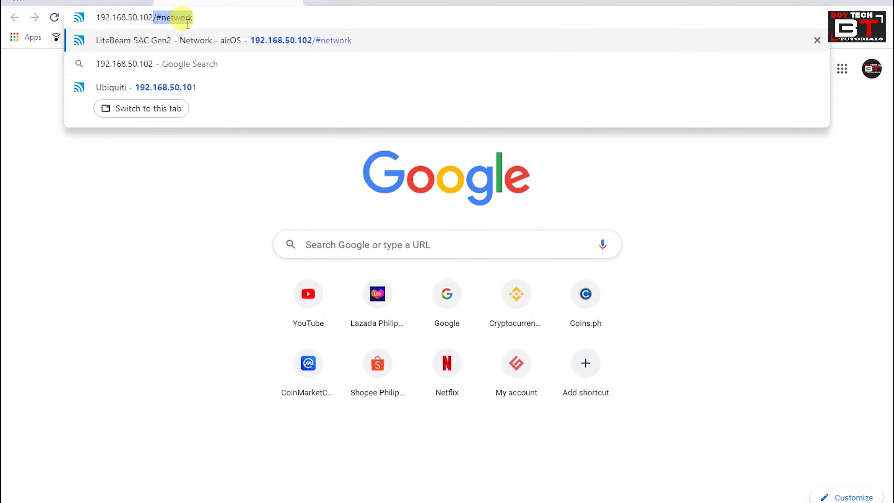
key("Return")
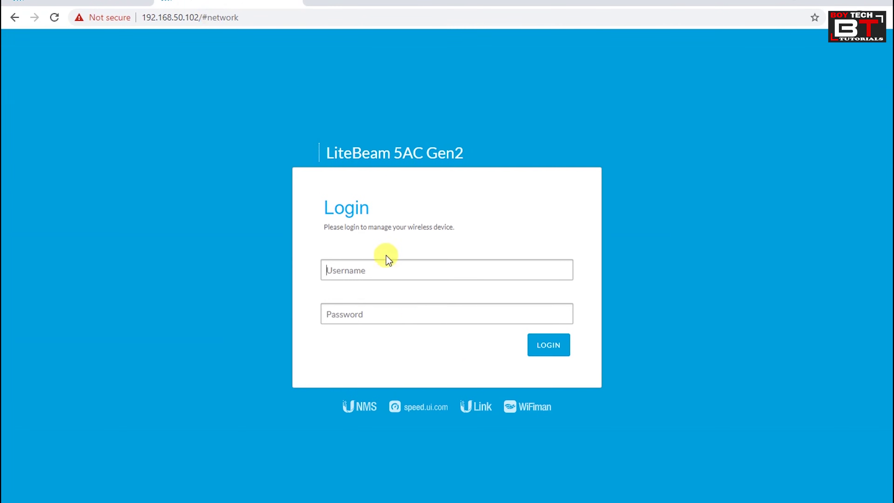
left_click(385, 273)
left_click(362, 295)
left_click(361, 313)
right_click(360, 314)
left_click(387, 197)
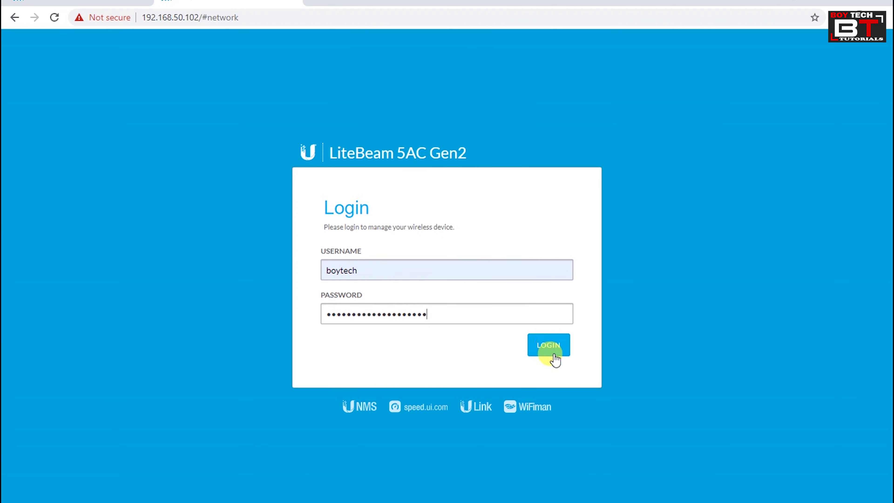
left_click(552, 347)
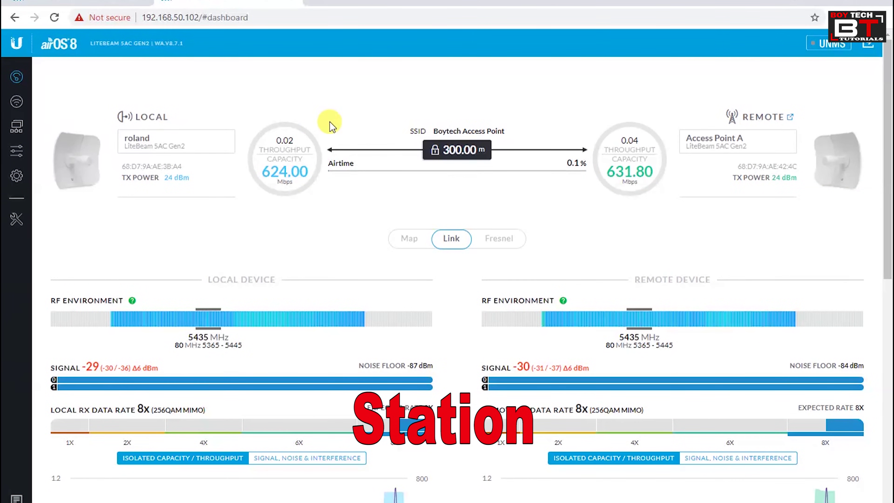
Step: Switch back to the 192.168.50.101 tab and review its dashboard showing one linked station
key("ctrl+shift+Tab")
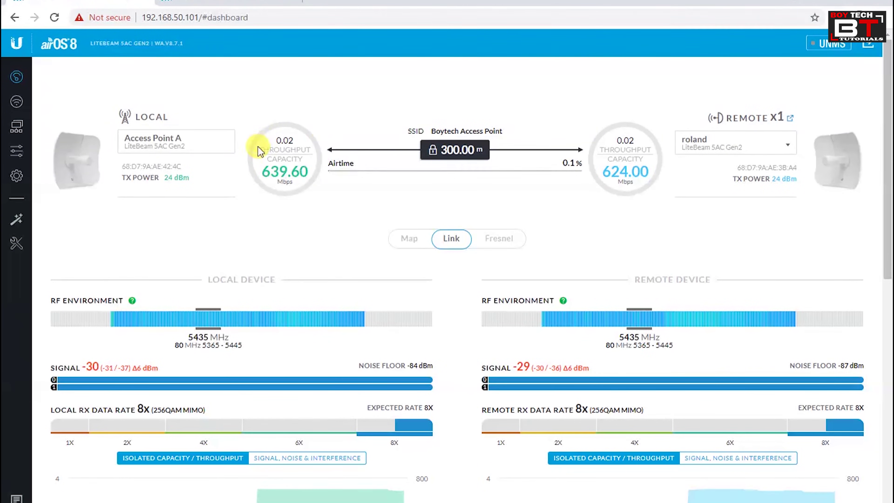
scroll(331, 116, "down", 2)
scroll(343, 130, "up", 2)
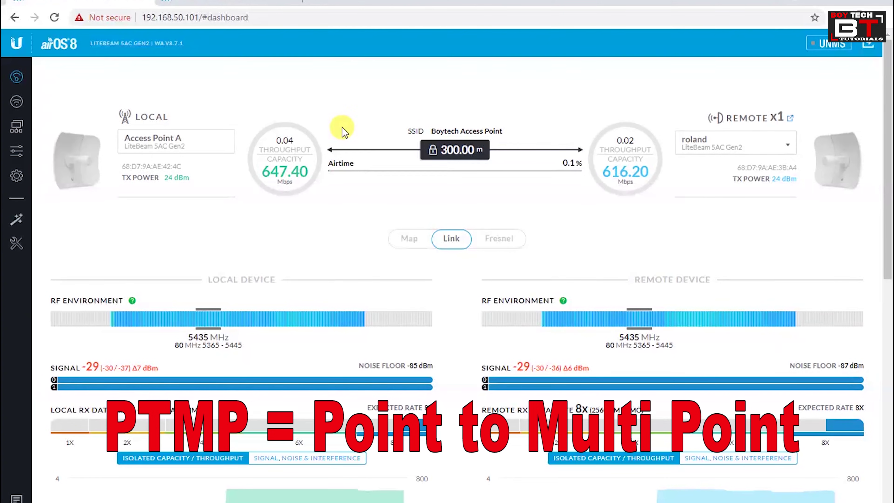
scroll(358, 105, "down", 4)
scroll(358, 103, "up", 4)
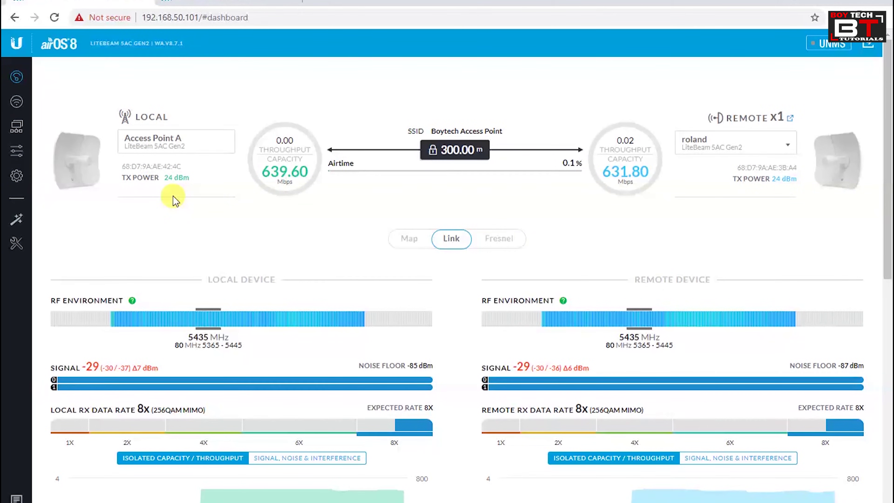
Step: Turn off point-to-point mode in the access point's wireless settings, save, and return to the dashboard
left_click(17, 101)
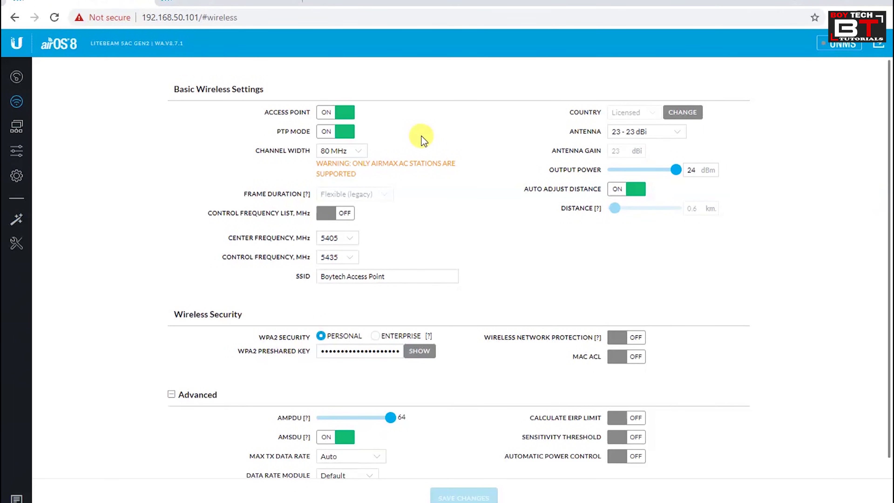
left_click(333, 135)
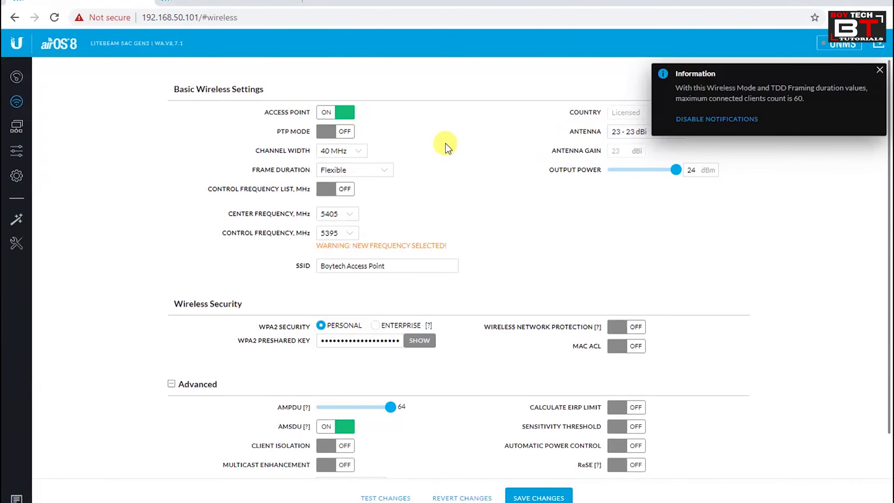
scroll(436, 142, "down", 1)
scroll(456, 147, "up", 1)
left_click(536, 499)
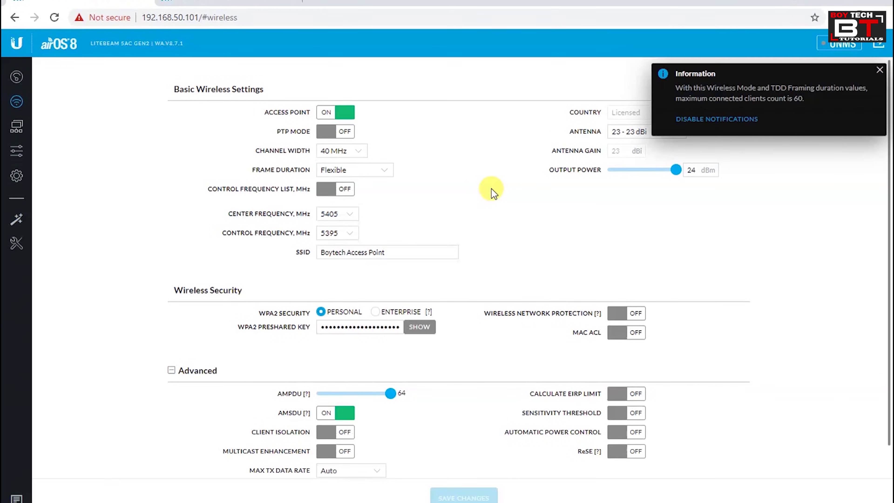
left_click(16, 76)
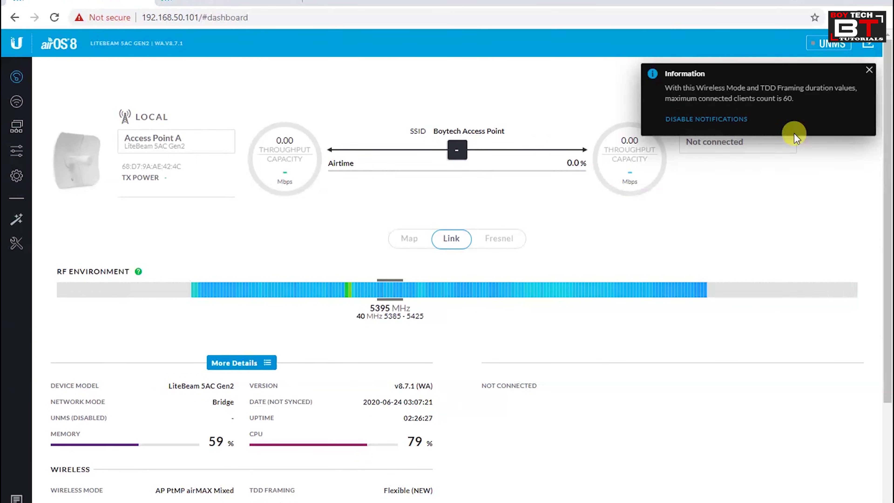
Step: Dismiss the maximum-clients notice and bring up the Windows Network Connections window
left_click(869, 70)
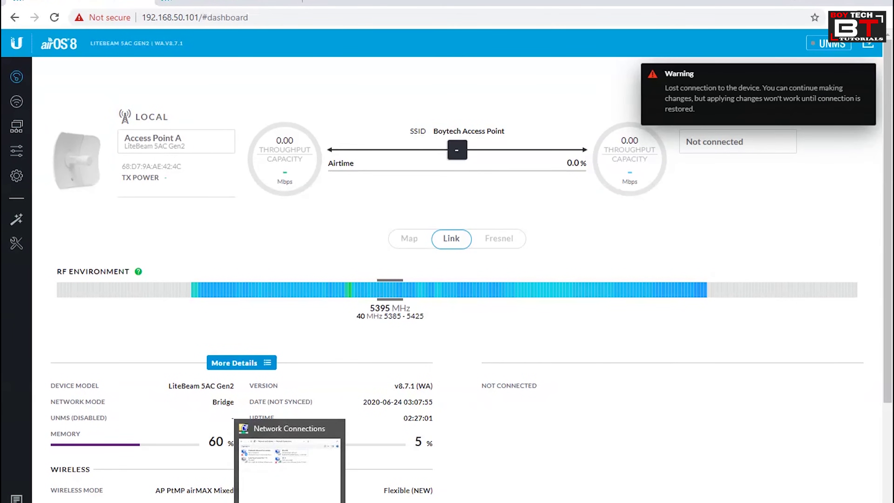
left_click(290, 502)
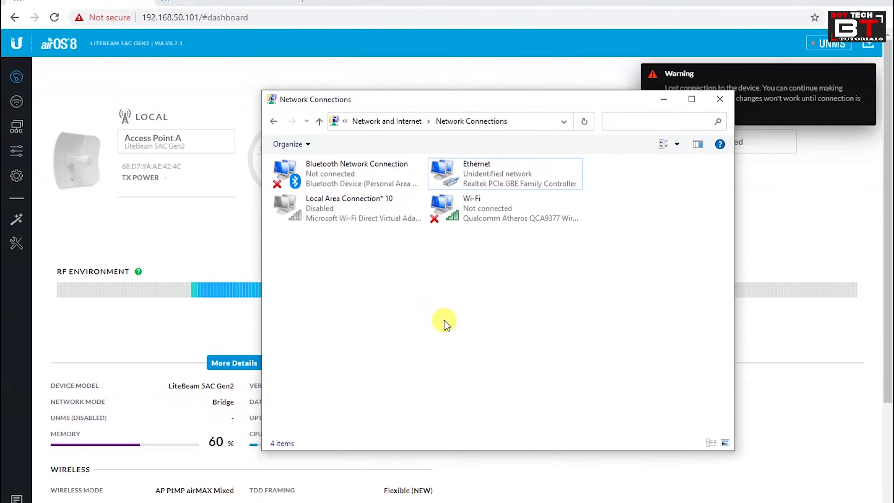
Step: Open the Ethernet adapter's status and properties windows
left_click(501, 179)
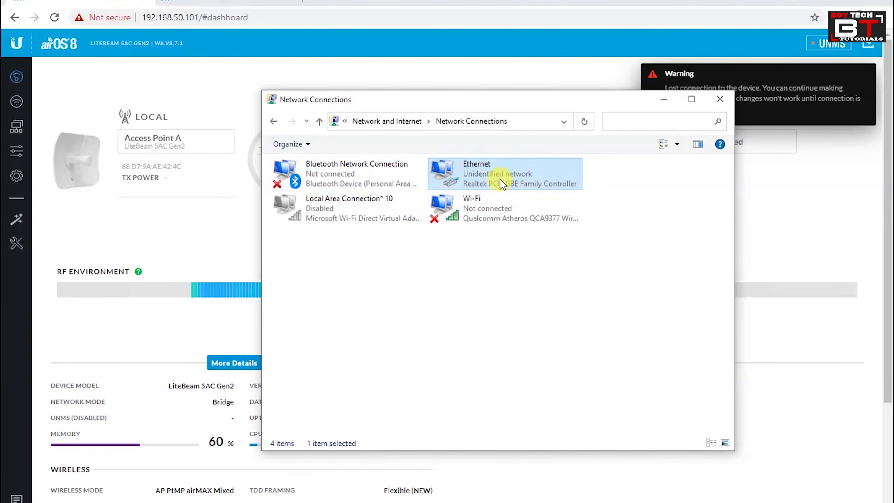
double_click(521, 183)
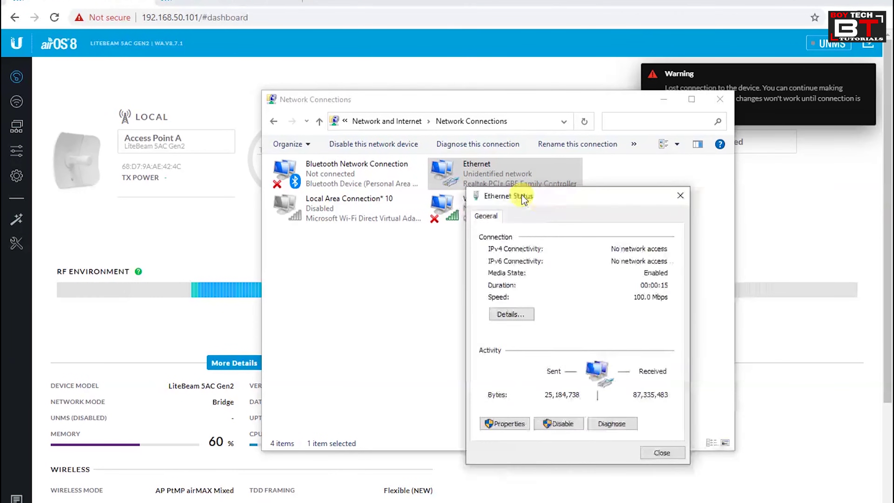
left_click_drag(535, 200, 473, 161)
left_click(495, 382)
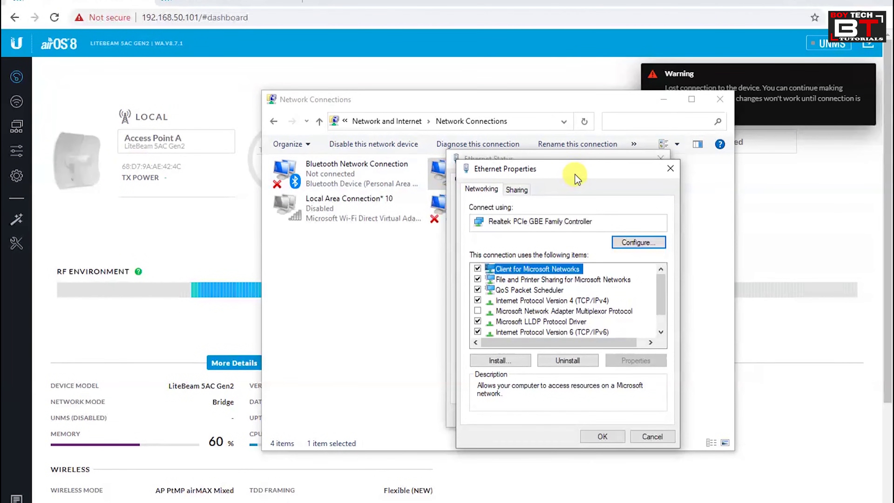
left_click_drag(570, 171, 578, 137)
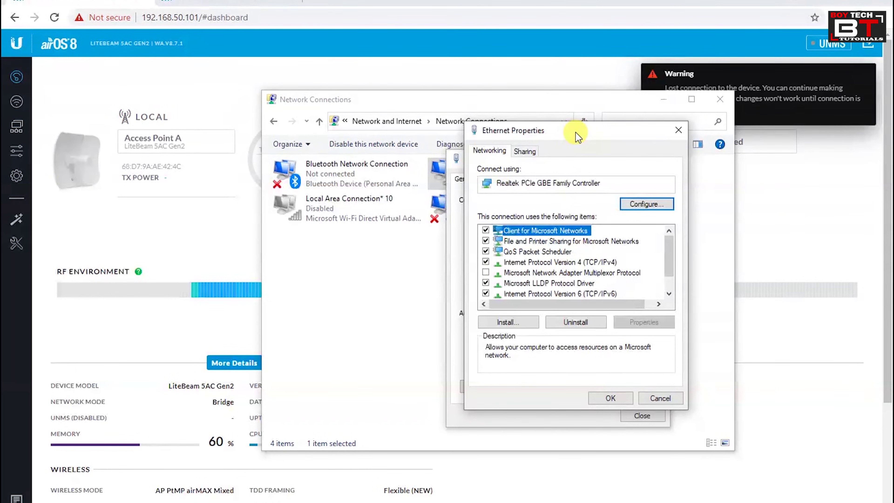
left_click_drag(577, 136, 583, 137)
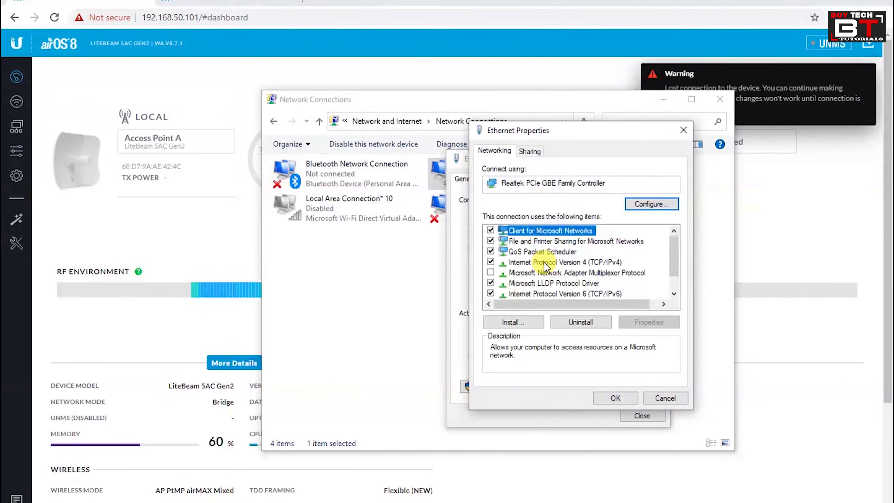
Step: Set IPv4 to static 192.168.50.45, mask 255.255.255.0, gateway 192.168.50.102, and confirm
double_click(554, 264)
left_click(578, 267)
left_click(638, 280)
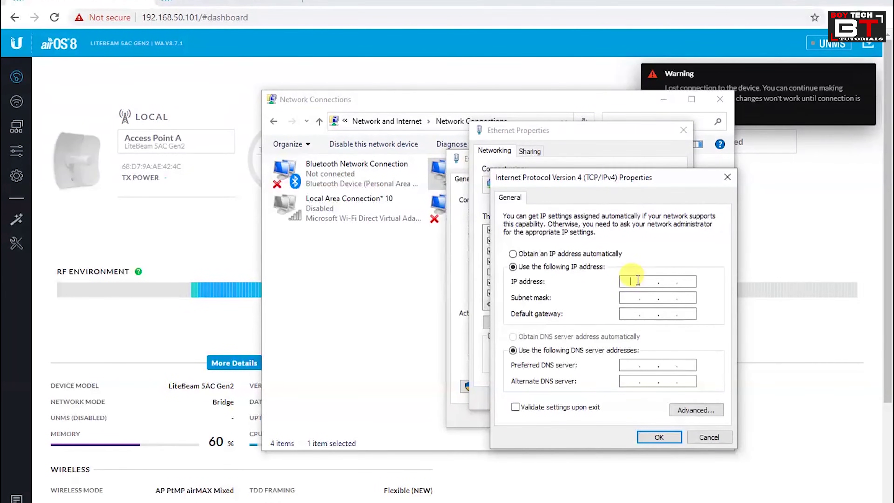
type("192 . 168 . 50 . 45")
left_click(631, 298)
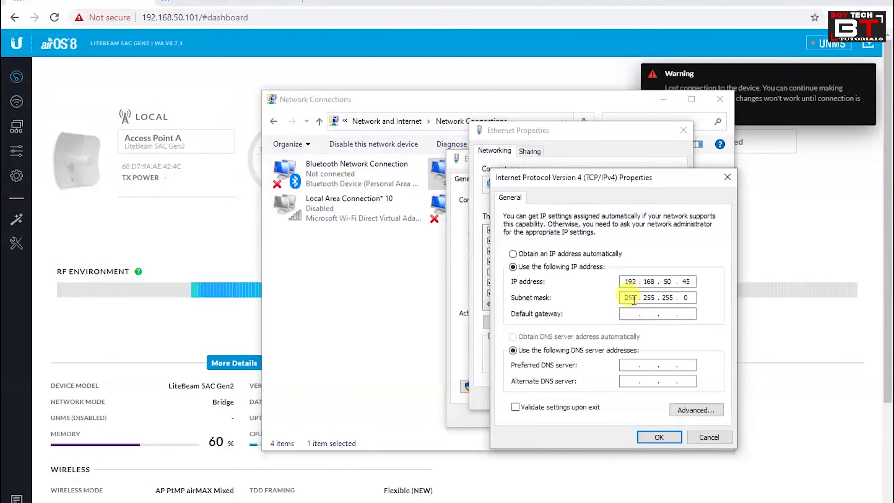
left_click(632, 314)
type("192.168.50.")
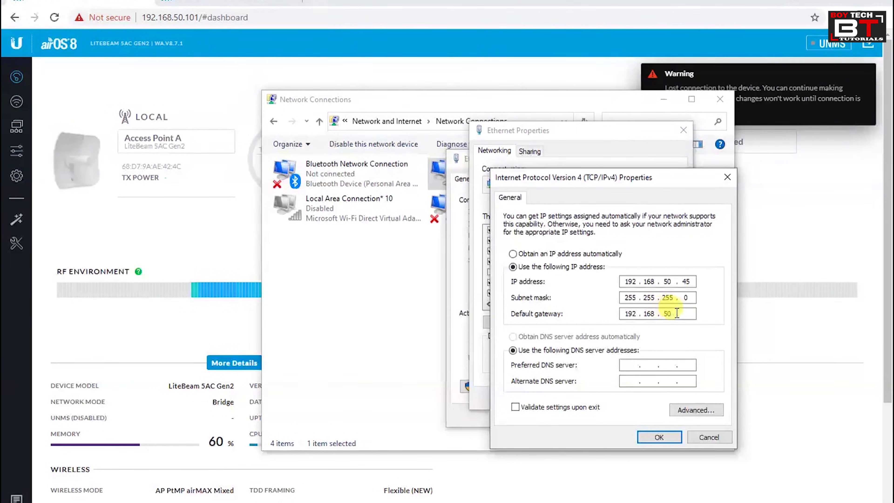
type("102")
left_click(666, 437)
left_click(618, 398)
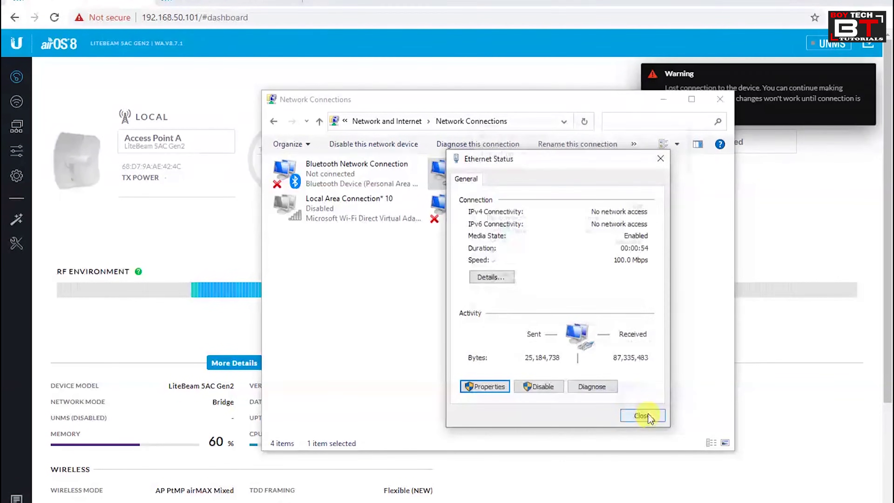
left_click(647, 409)
left_click(511, 299)
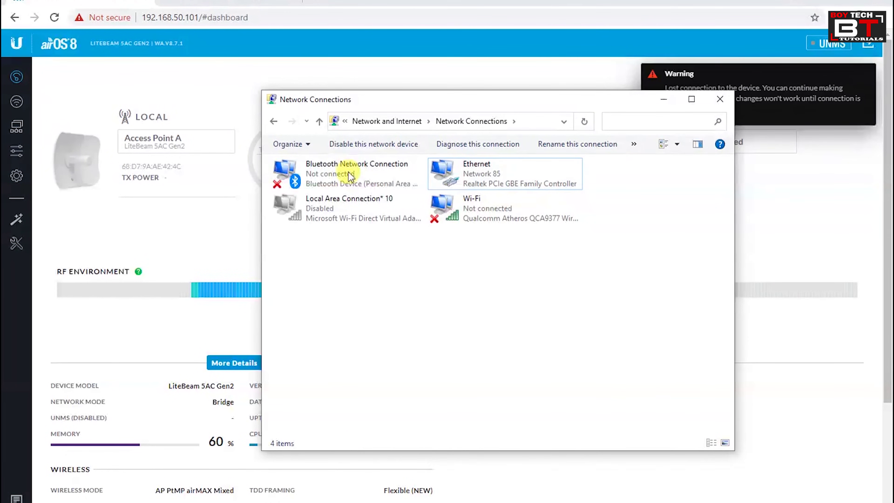
left_click(260, 17)
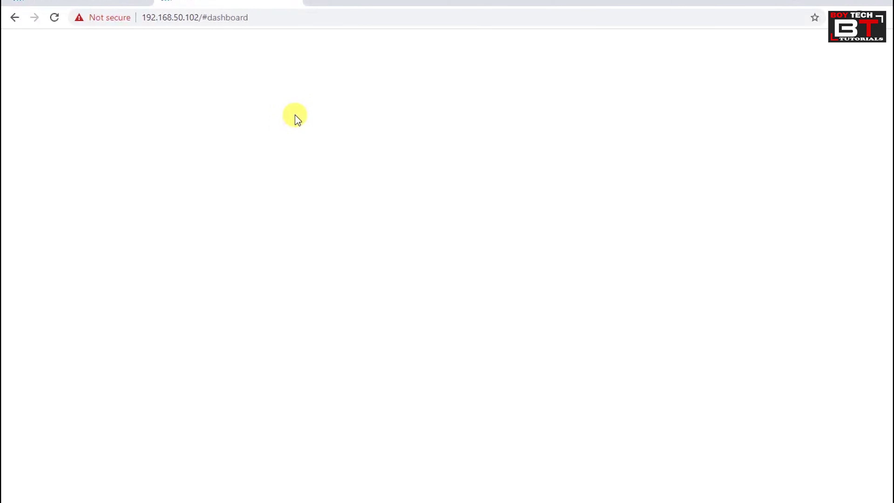
Step: Reload 192.168.50.102 and fill in the saved username
left_click(279, 16)
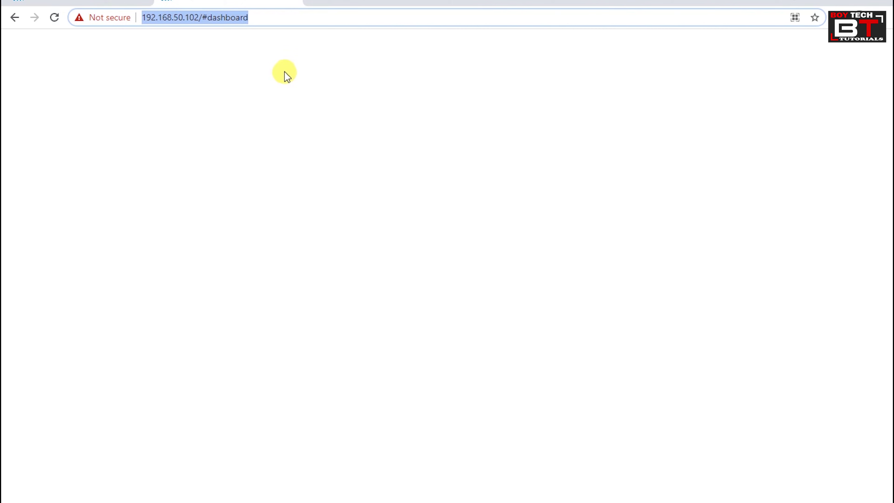
key("Return")
left_click(366, 266)
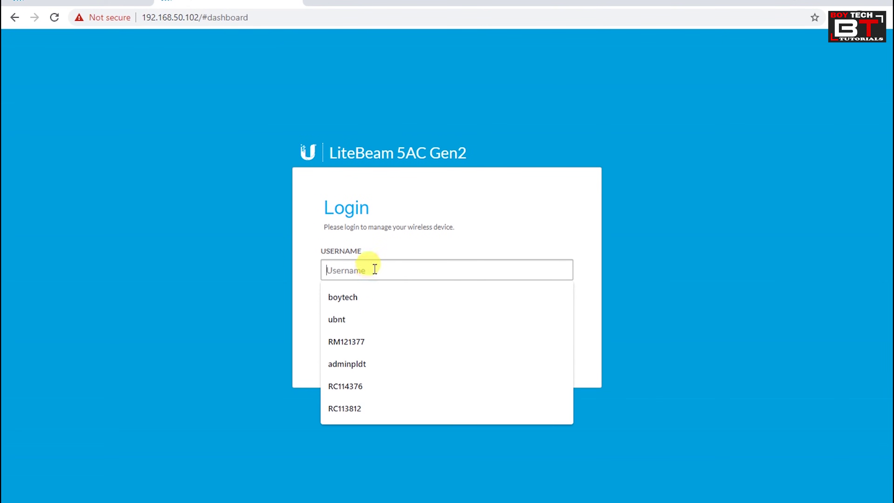
left_click(352, 298)
Step: Copy the device password from the notes, paste it, log in, and open Wireless settings
key("alt+Tab")
right_click(275, 145)
left_click(300, 183)
key("alt+Tab")
left_click(362, 310)
right_click(363, 309)
left_click(408, 194)
left_click(546, 345)
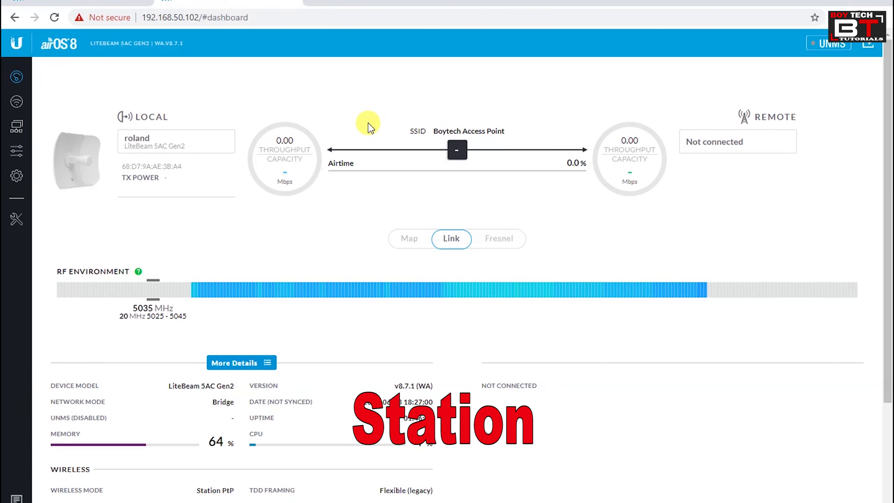
left_click(15, 101)
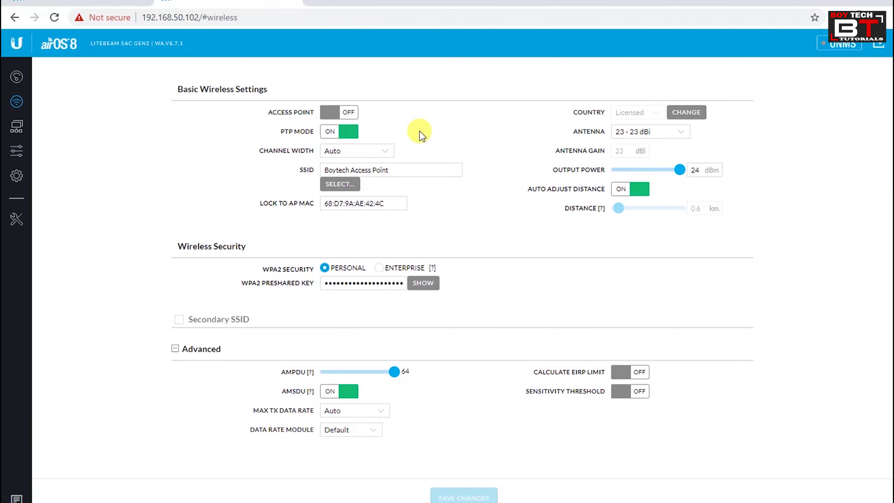
Step: Turn PTP mode off so the station runs in PtMP, save, and return to the dashboard
left_click(348, 132)
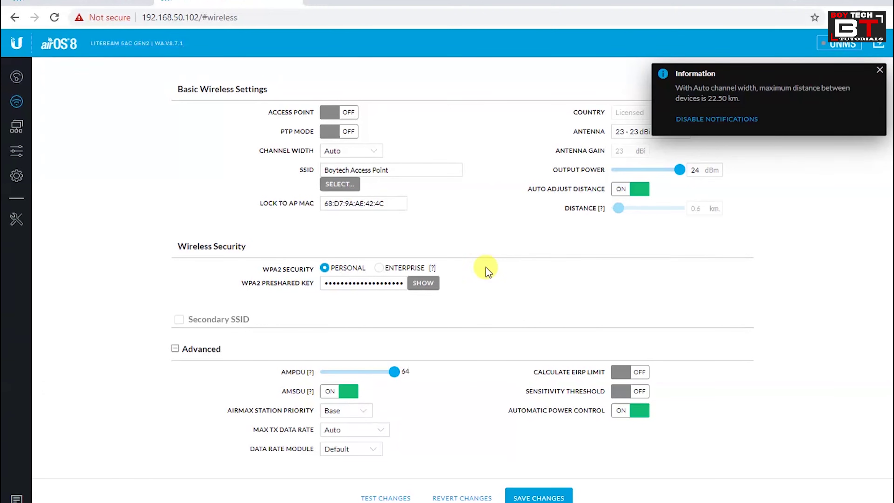
left_click(536, 495)
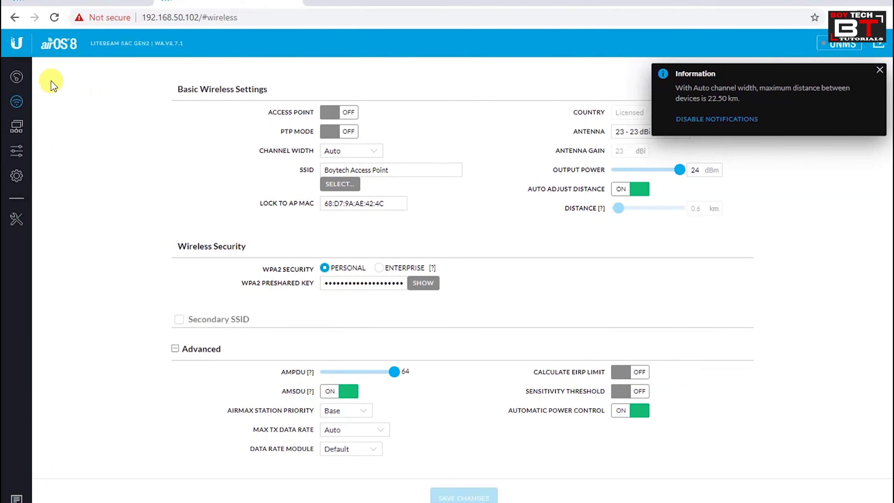
left_click(17, 76)
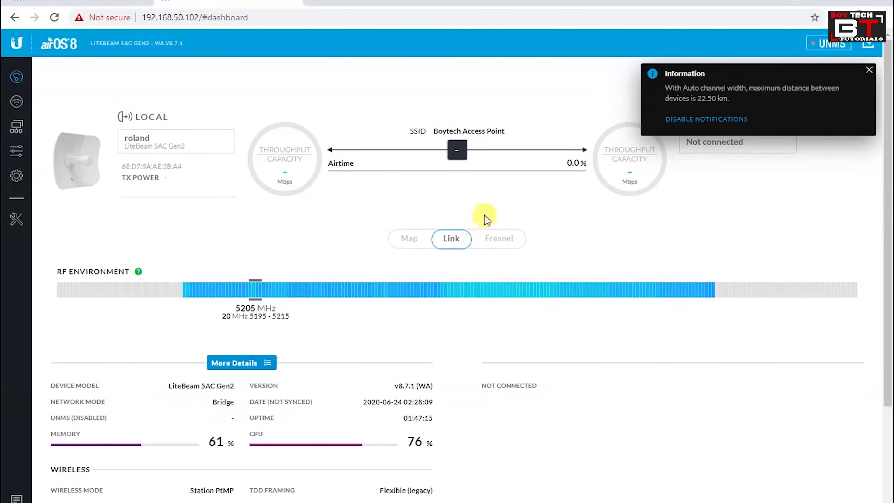
Step: Dismiss the channel-width distance notice and the Lock to AP warning
left_click(869, 70)
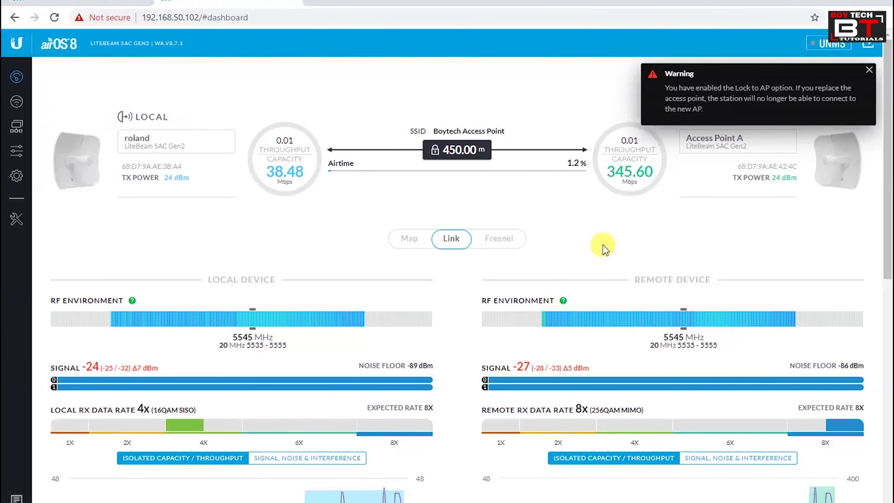
left_click(870, 69)
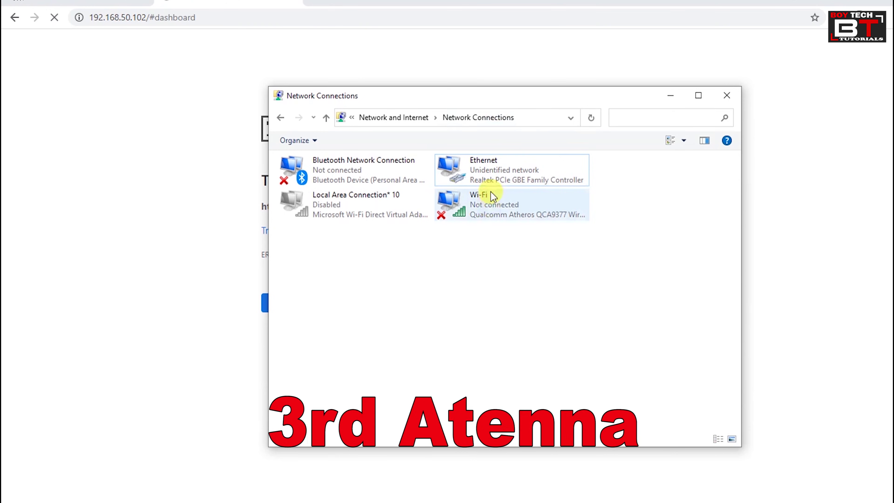
Step: Set the Ethernet adapter's IPv4 address to 192.168.1.45 with gateway 192.168.1.20
left_click(499, 174)
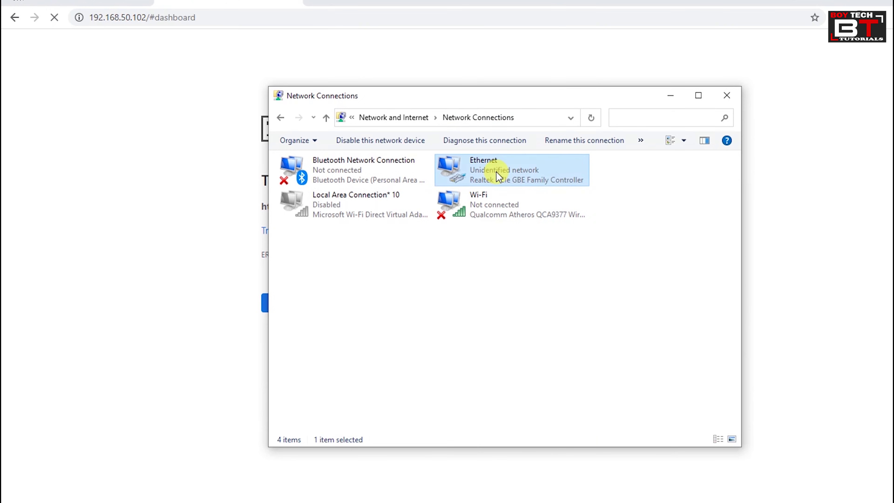
double_click(456, 162)
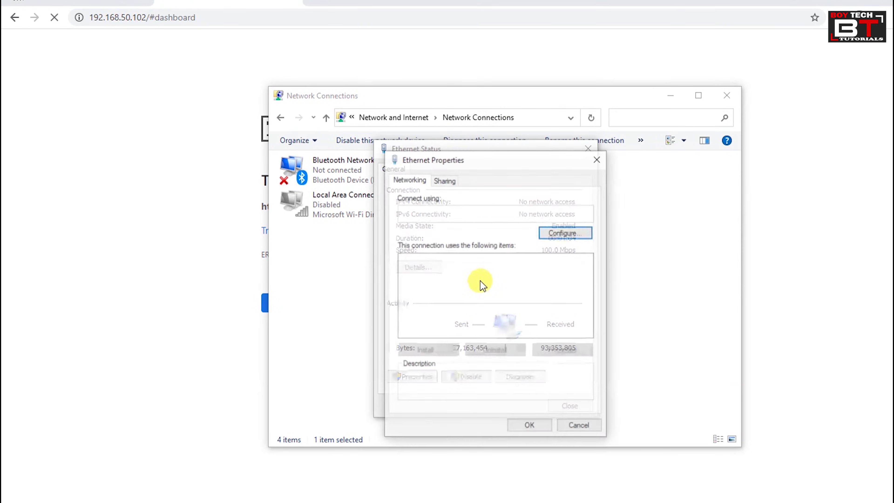
double_click(491, 290)
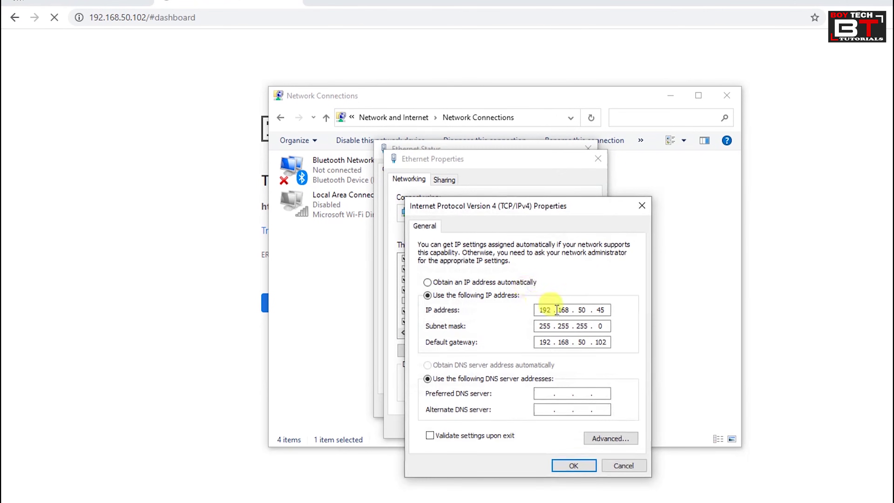
type("192.168.1")
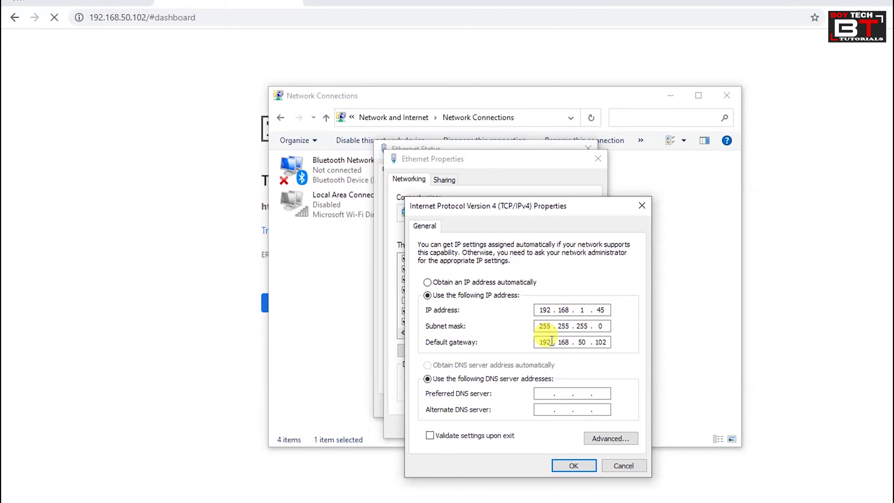
double_click(581, 341)
type("1")
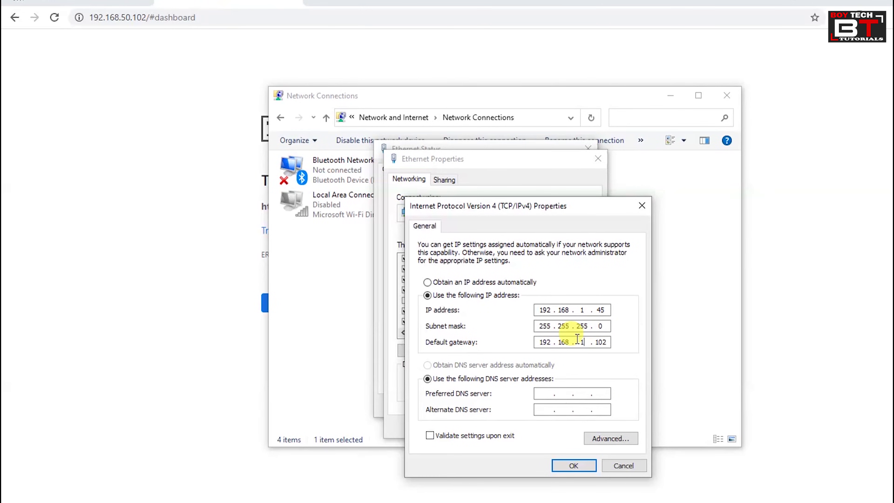
double_click(601, 341)
type("20")
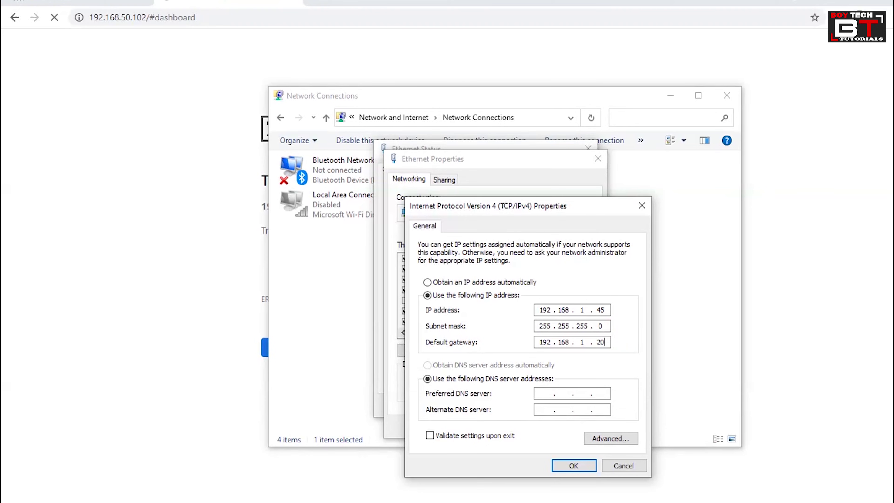
left_click(572, 465)
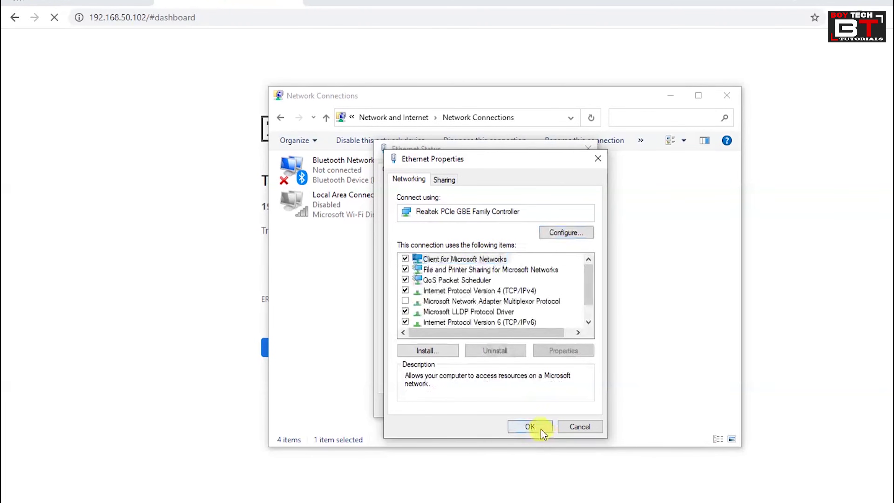
left_click(544, 425)
left_click(567, 406)
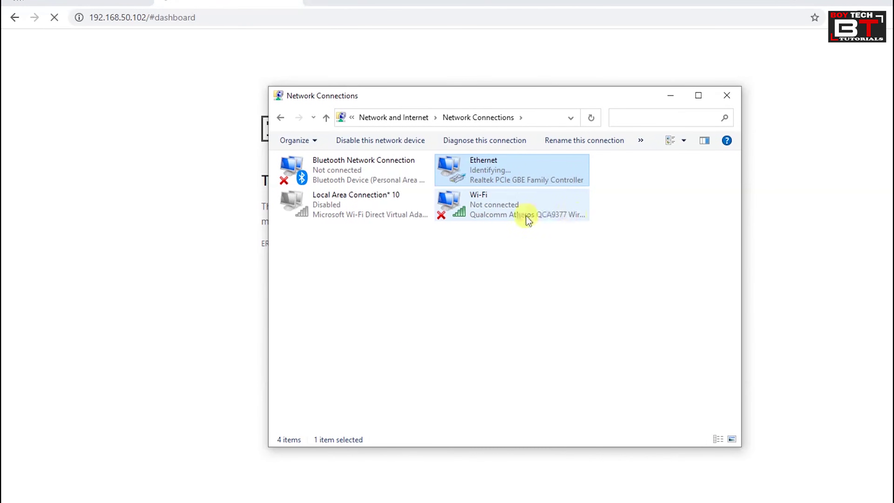
Step: Open a new browser tab and load 192.168.1.1
left_click(316, 5)
left_click(313, 20)
type("192.168.1.1")
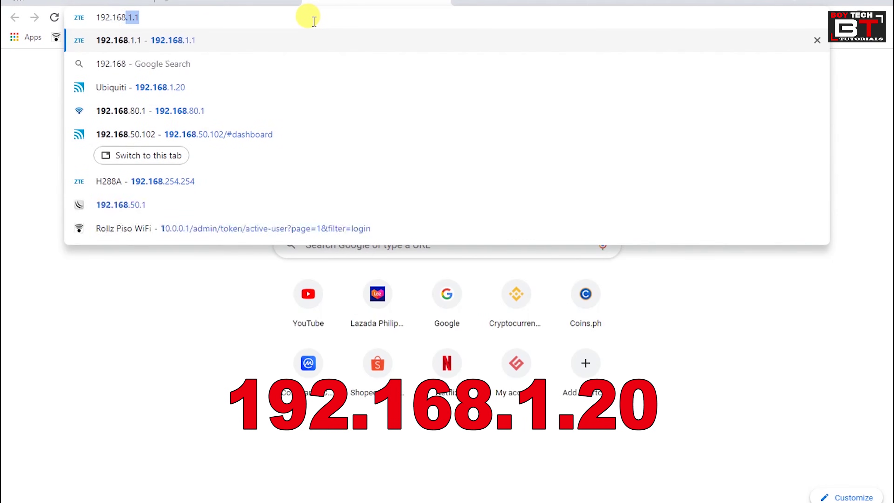
key("Return")
Step: Correct the address to 192.168.1.20 and proceed past the certificate warning
double_click(320, 19)
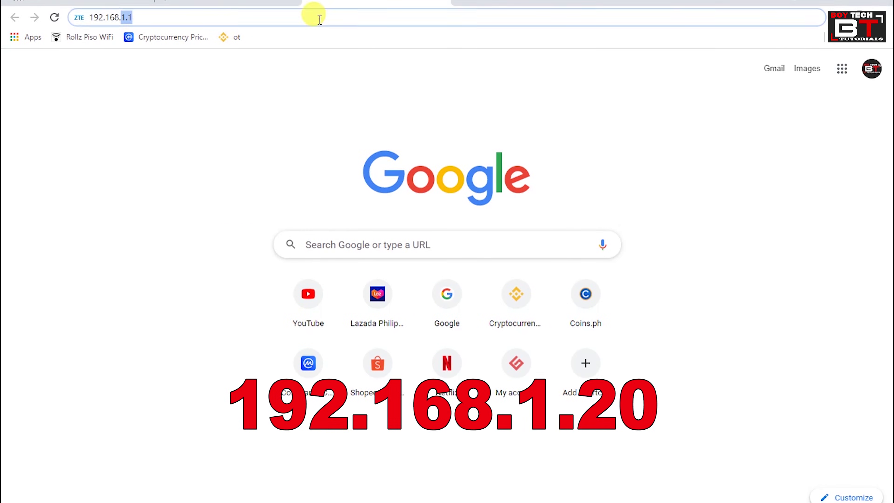
type("5")
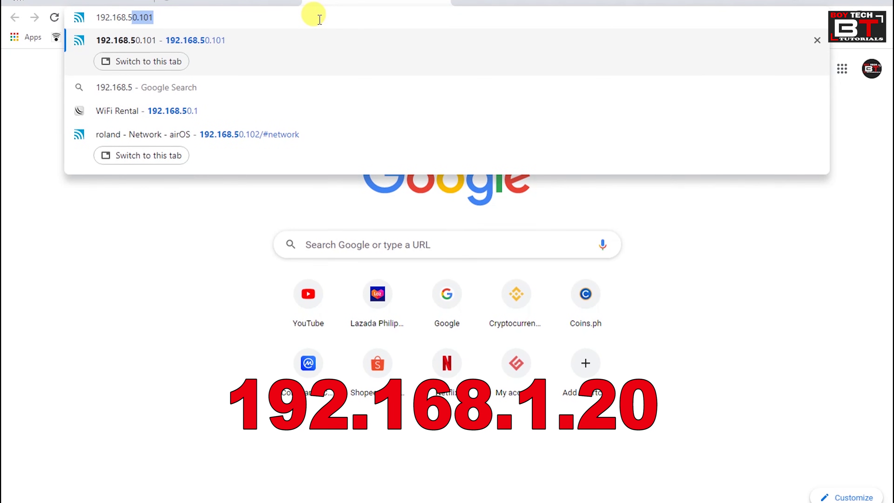
key("Delete")
type("1.20")
key("BackSpace")
key("BackSpace")
key("BackSpace")
key("BackSpace")
key("BackSpace")
type("2")
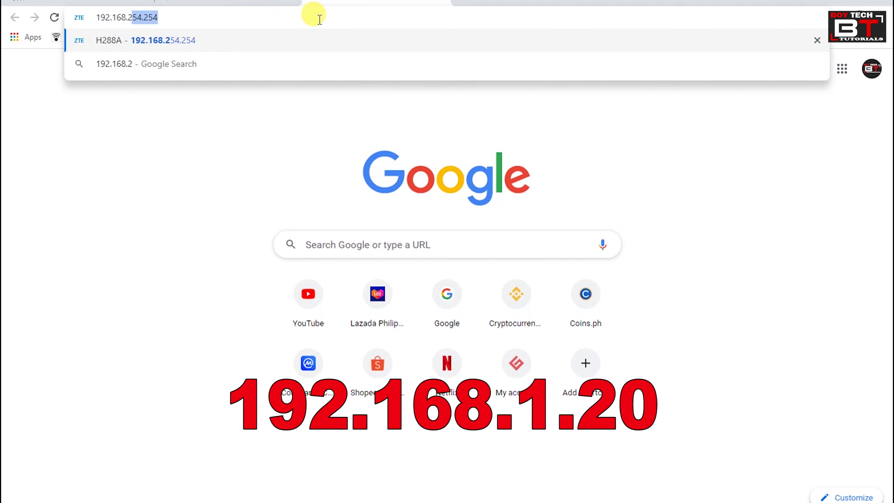
key("Delete")
key("BackSpace")
type("1")
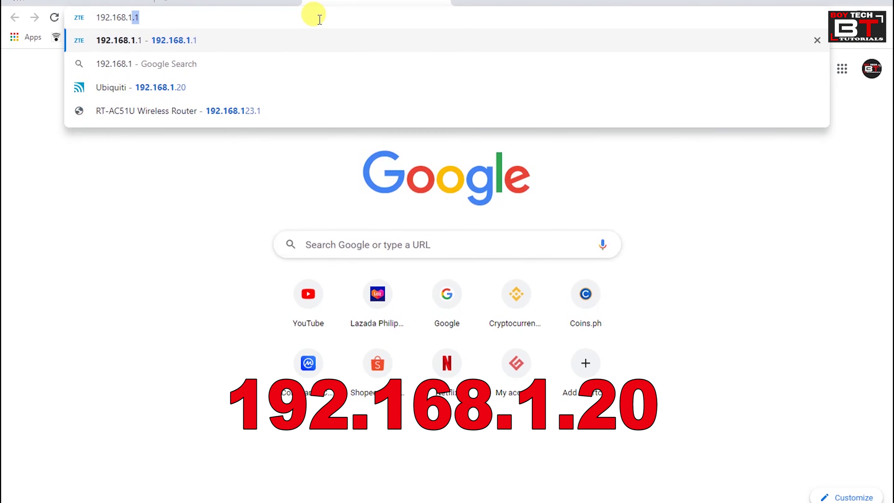
type(".")
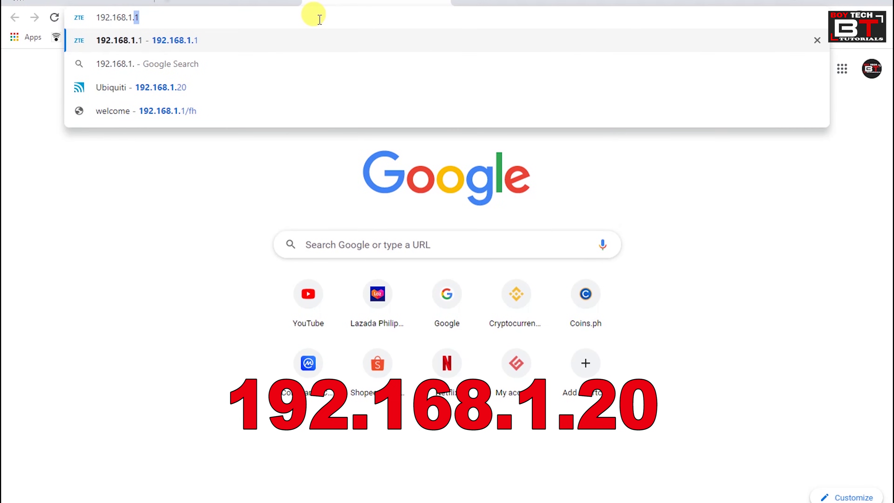
type("20")
key("Return")
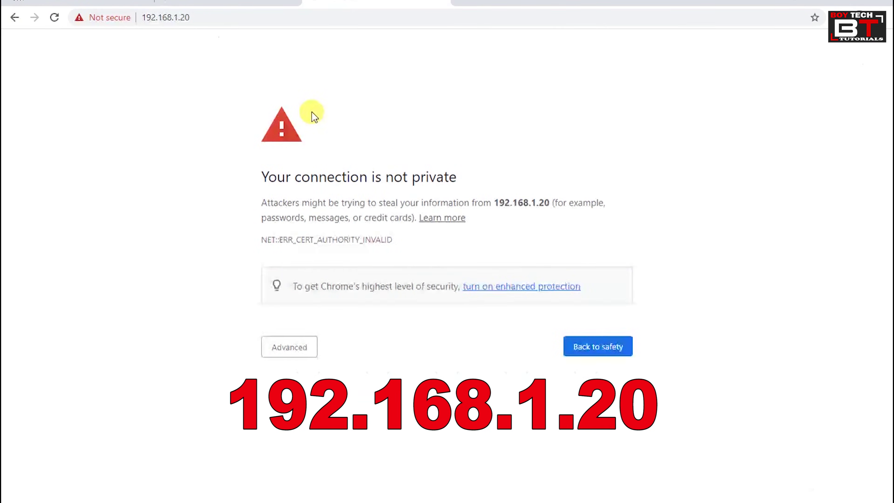
left_click(298, 348)
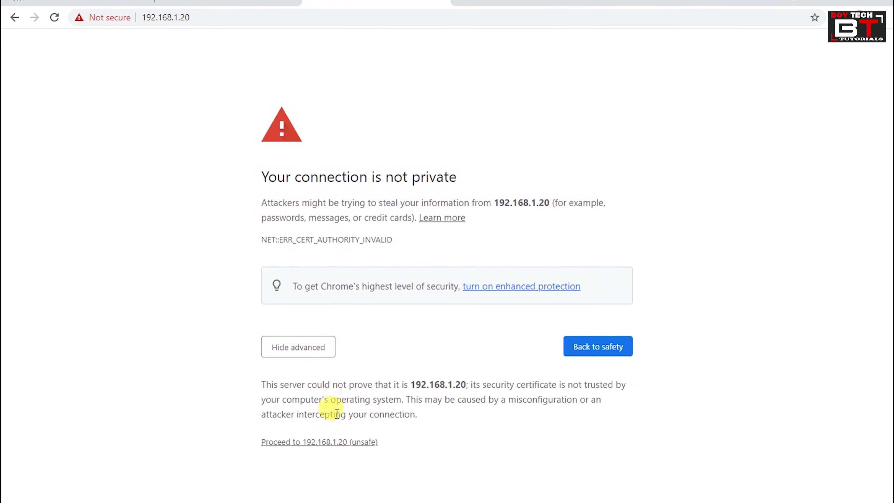
left_click(327, 442)
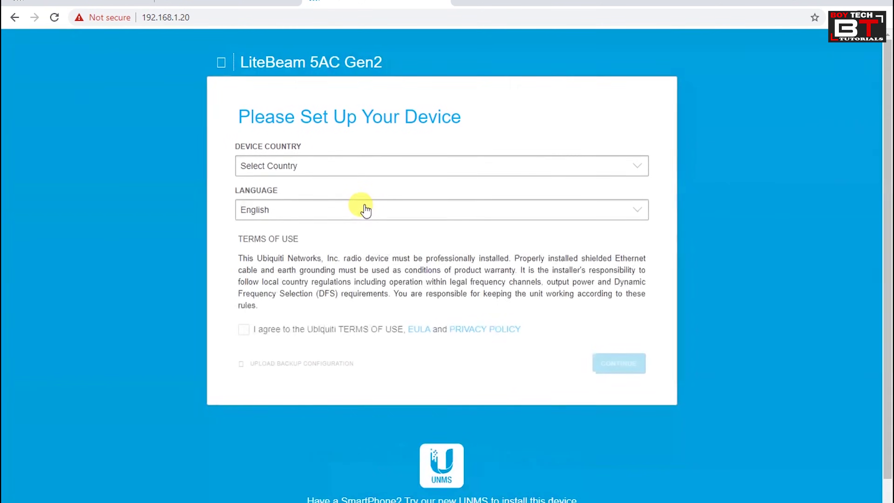
Step: Set the device country to Licensed, accept the terms of use, and continue
left_click(315, 170)
scroll(295, 264, "down", 10)
scroll(292, 254, "down", 5)
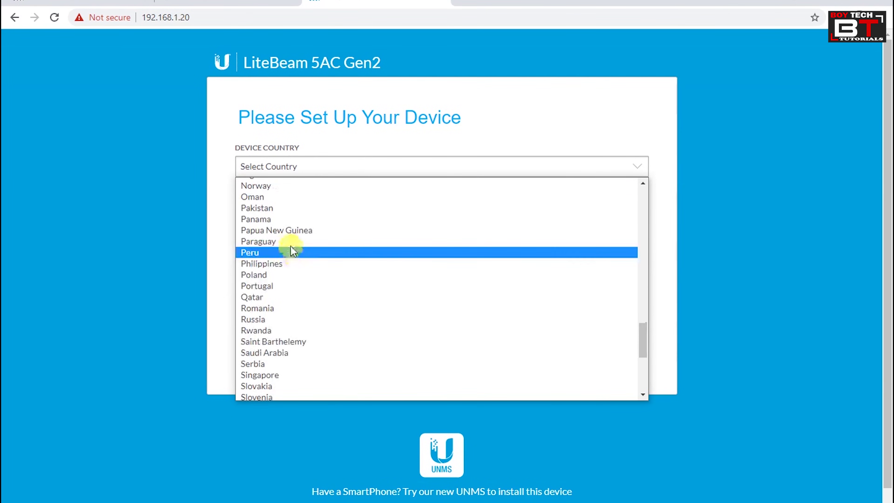
scroll(289, 237, "up", 5)
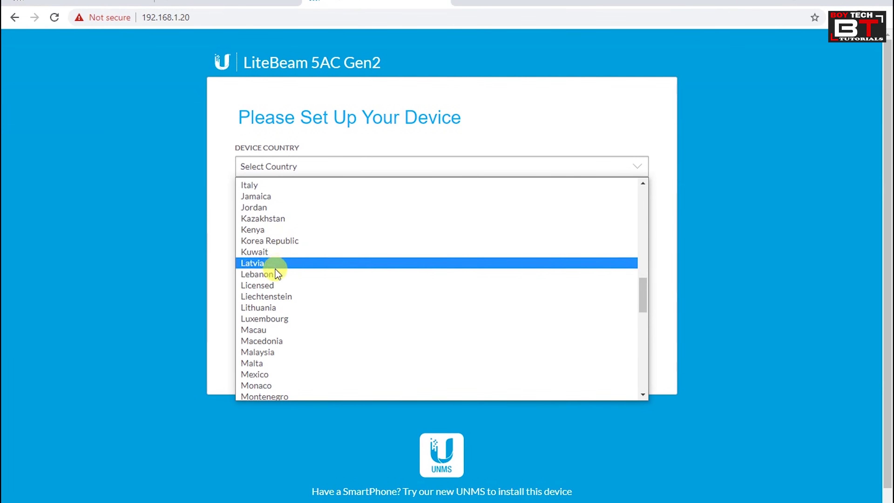
left_click(266, 285)
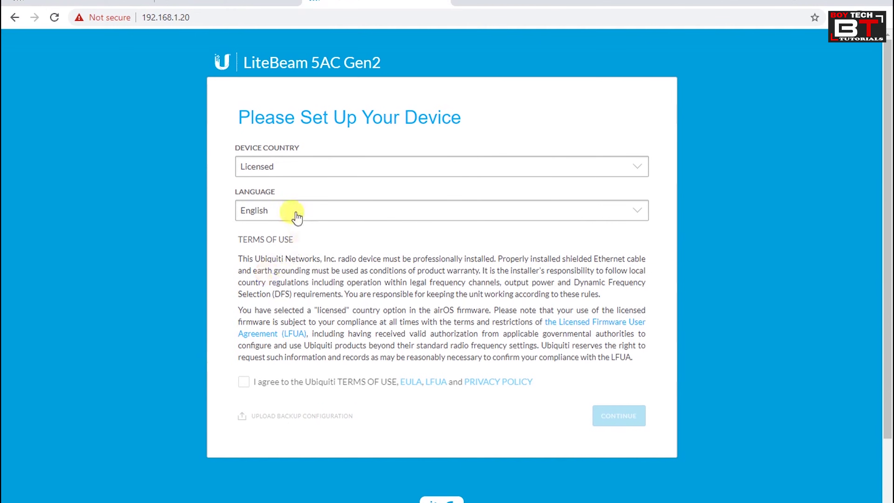
left_click(245, 386)
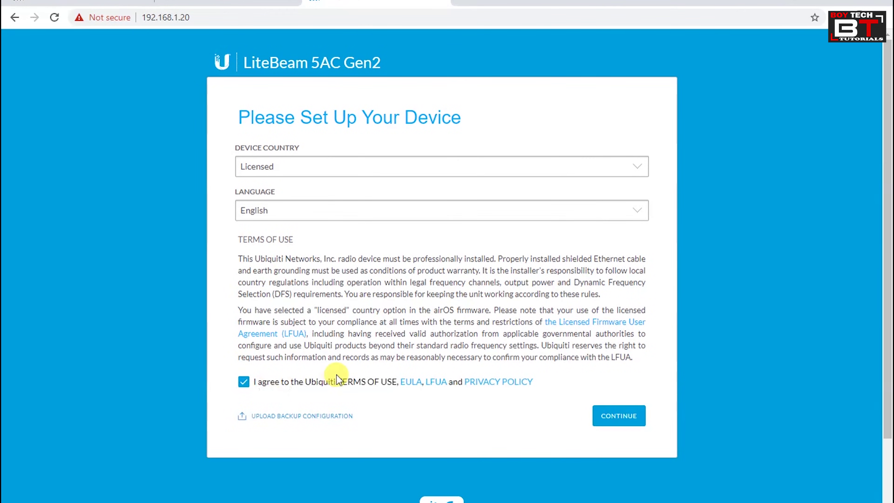
left_click(620, 420)
Step: Enter the saved admin username, paste the password from the notes into both fields, and save
left_click(267, 166)
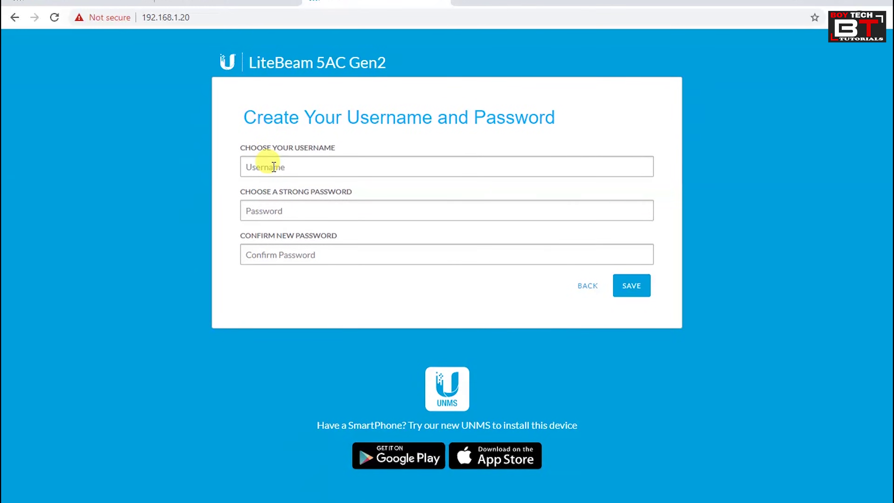
left_click(271, 195)
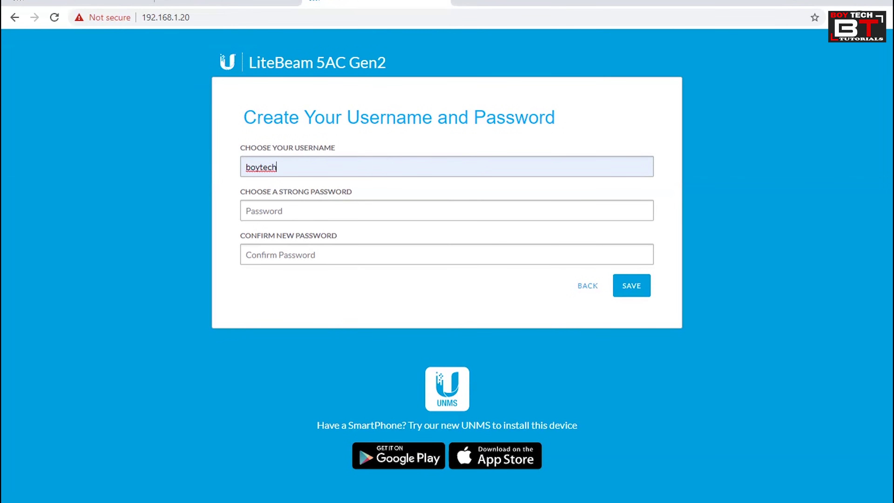
key("alt+Tab")
right_click(181, 133)
left_click(210, 173)
key("alt+Tab")
right_click(282, 208)
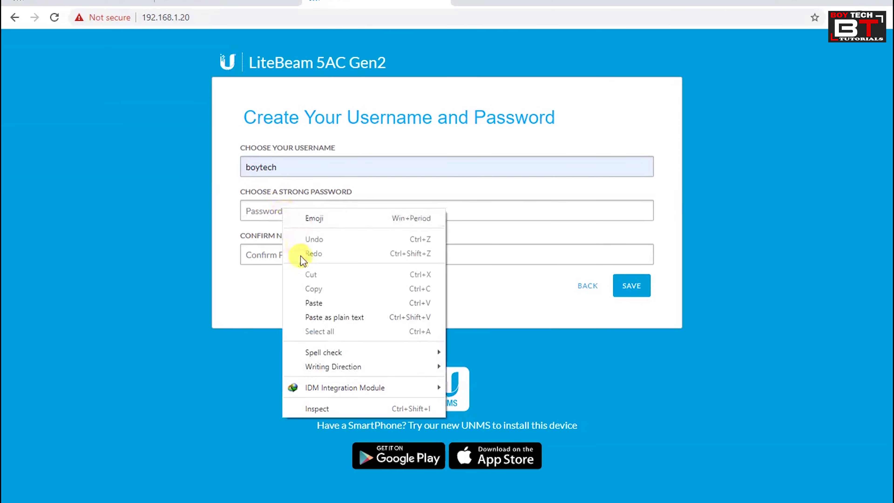
left_click(309, 303)
left_click(295, 254)
right_click(295, 256)
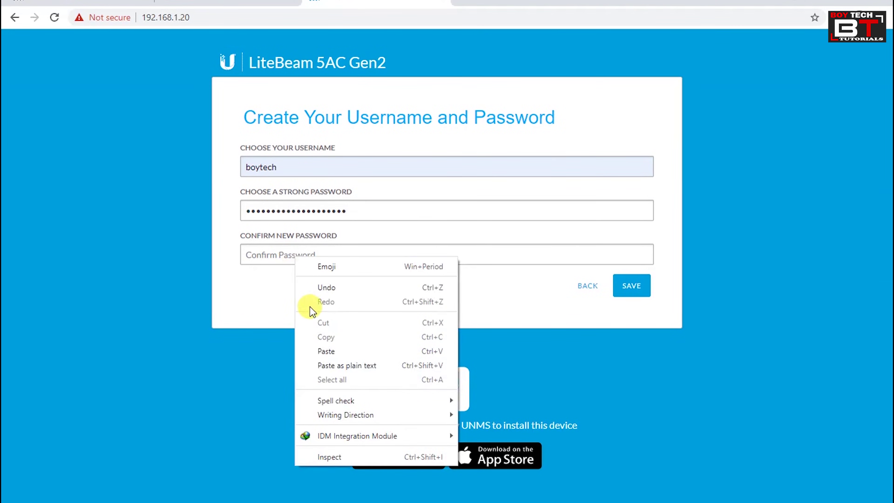
left_click(321, 351)
left_click(631, 286)
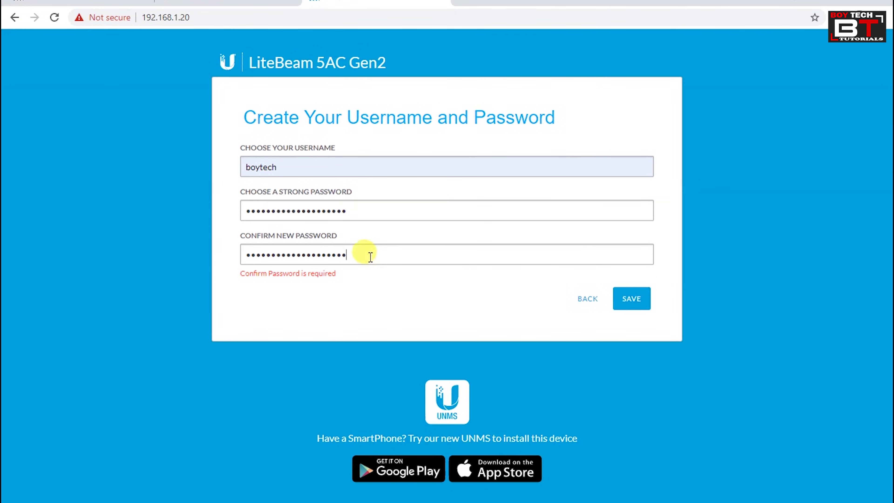
left_click(629, 285)
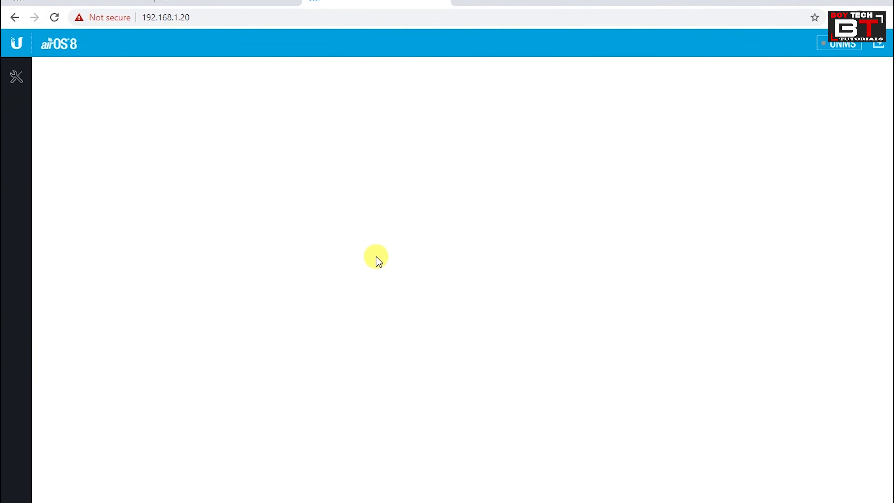
Step: On the Network page, paste 192.168.50.102 from the notes into the IP Address field
scroll(376, 198, "down", 5)
scroll(377, 198, "up", 3)
scroll(379, 199, "up", 2)
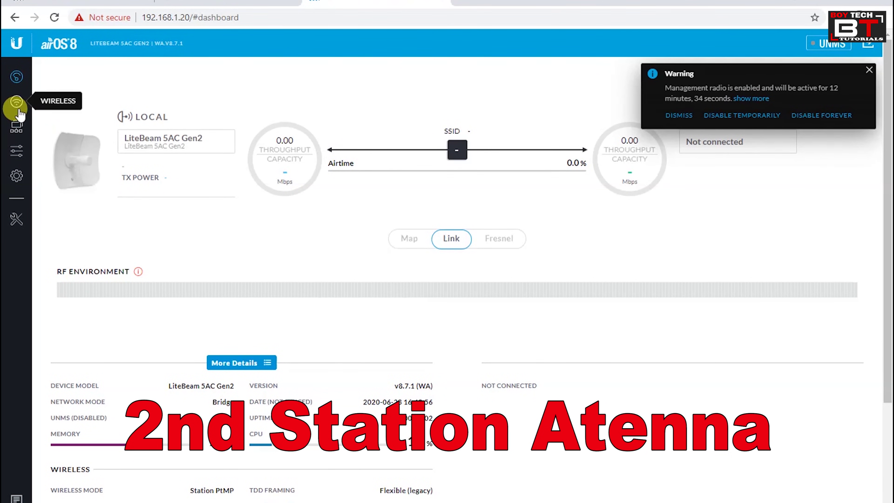
left_click(39, 140)
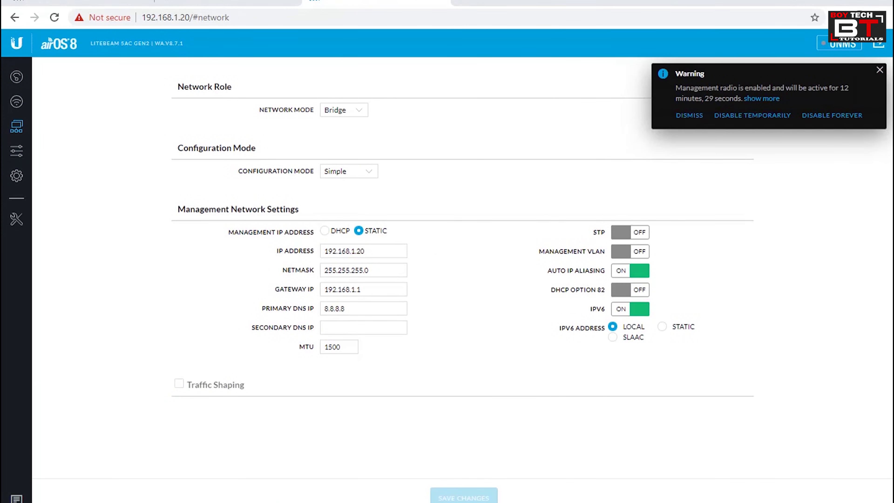
key("alt+Tab")
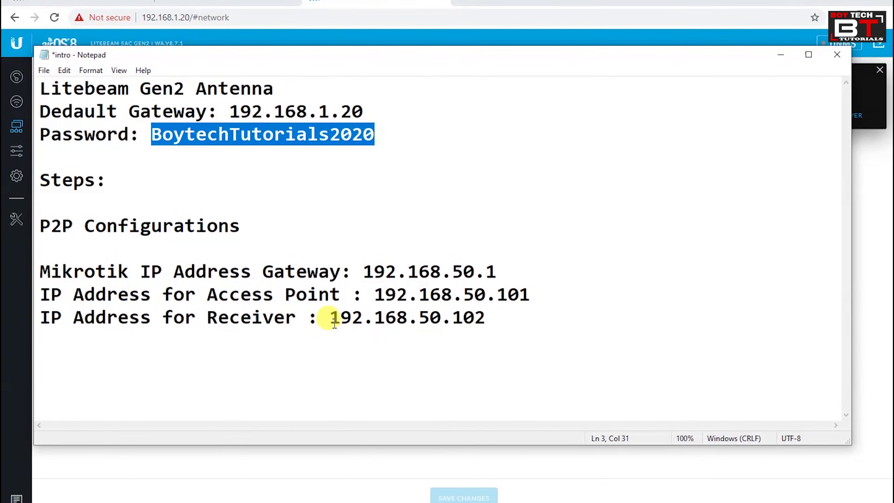
left_click_drag(333, 317, 471, 319)
right_click(469, 317)
left_click(497, 354)
left_click(374, 465)
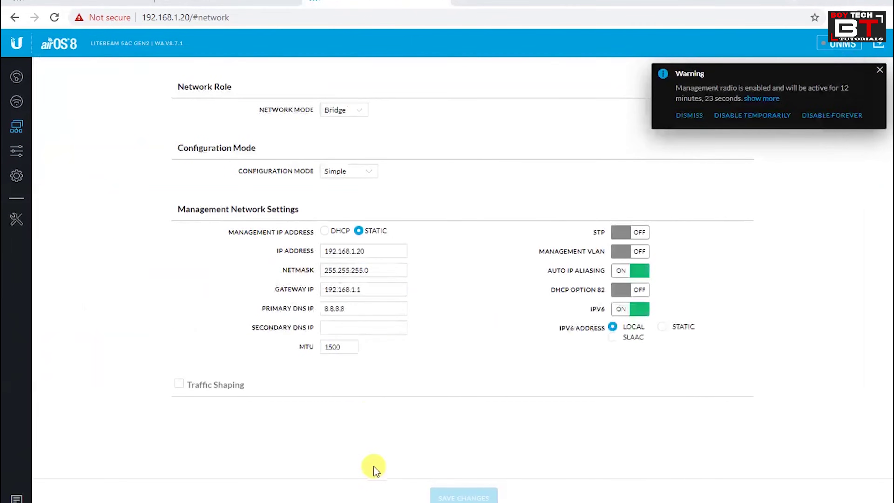
left_click(387, 251)
key("ctrl+a")
key("ctrl+v")
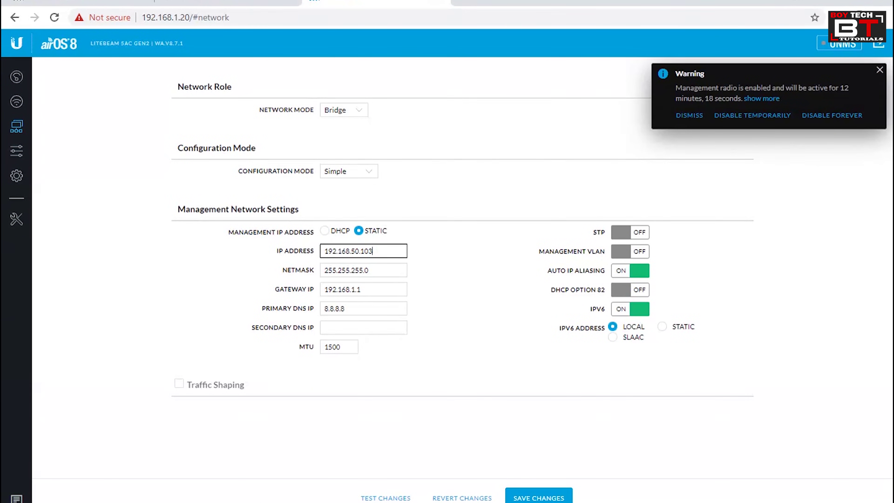
Step: Replace the IP Address with 192.168.50.1 copied from the notes
key("alt+Tab")
left_click_drag(363, 272, 528, 272)
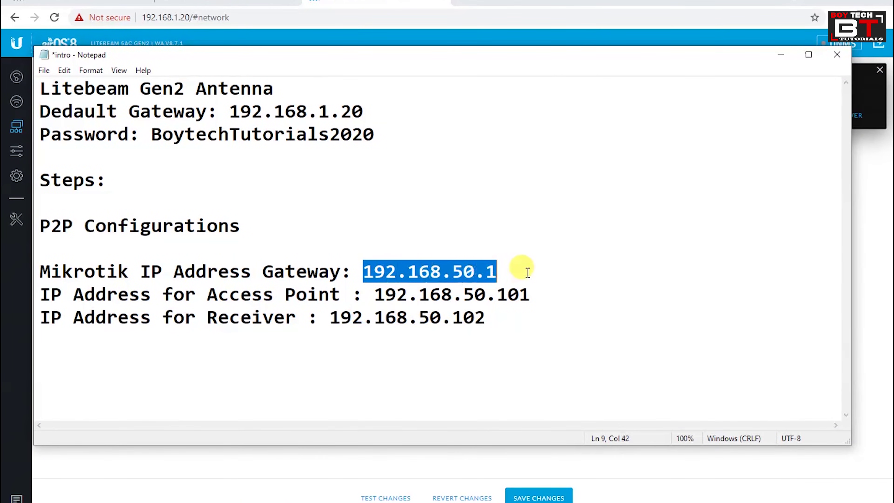
right_click(446, 272)
left_click(468, 311)
left_click(295, 454)
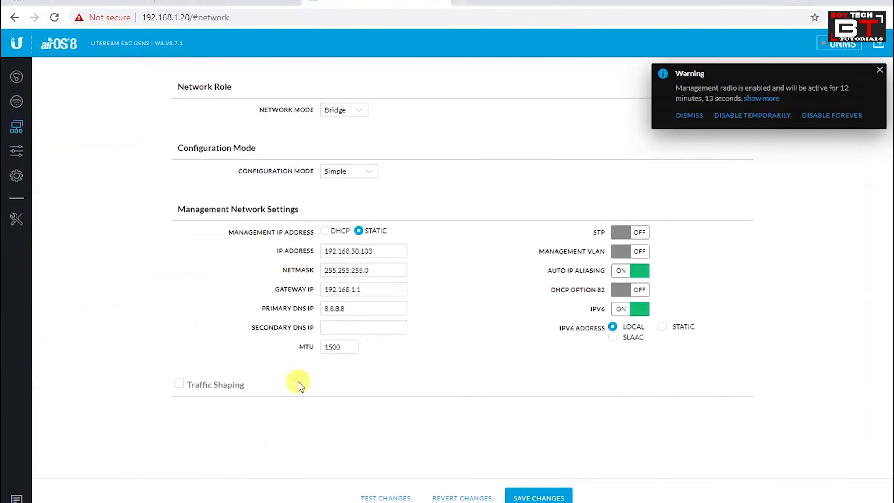
left_click_drag(373, 250, 256, 251)
key("ctrl+v")
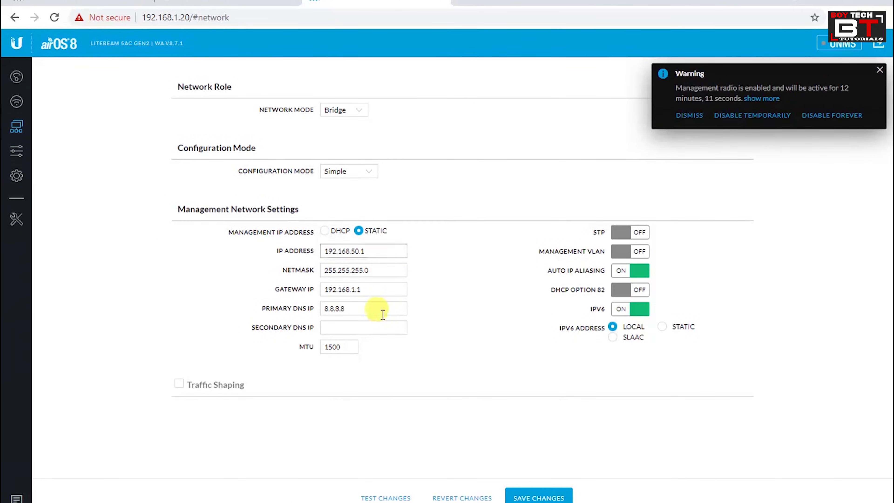
Step: Set secondary DNS to 8.8.4.4, turn IPv6 off, and save the network settings
left_click(366, 330)
type("8.8.4.4")
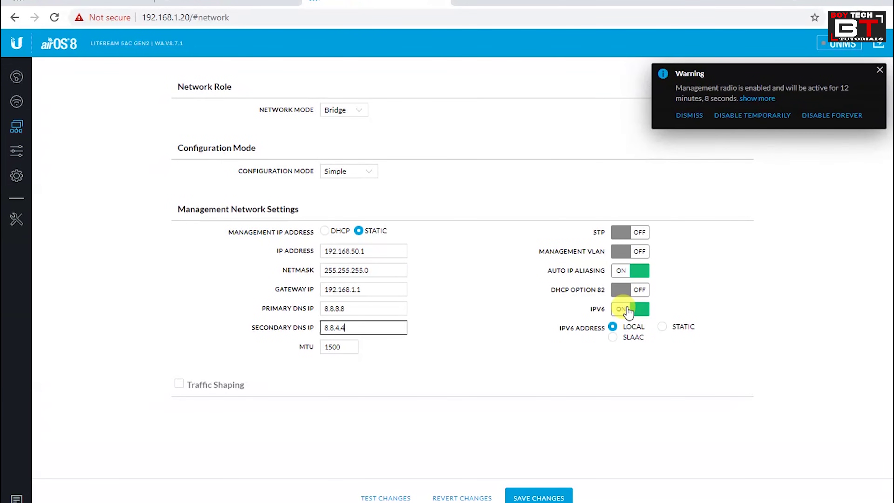
left_click(629, 310)
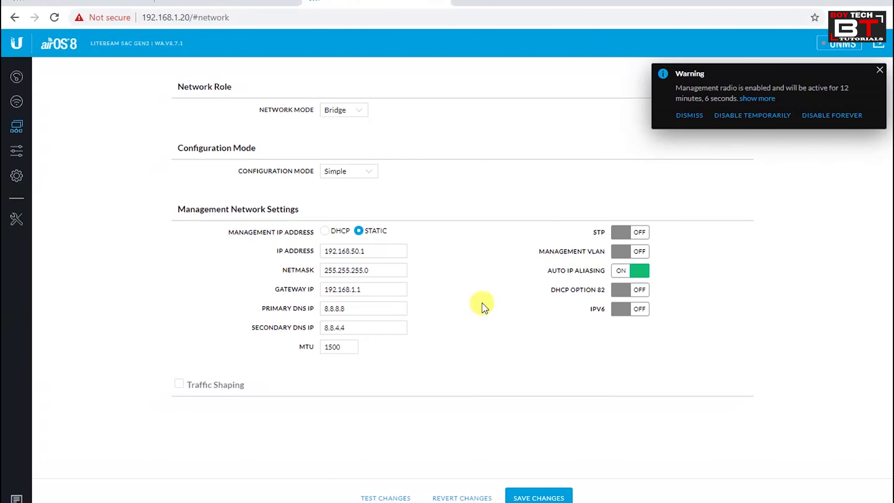
left_click(538, 498)
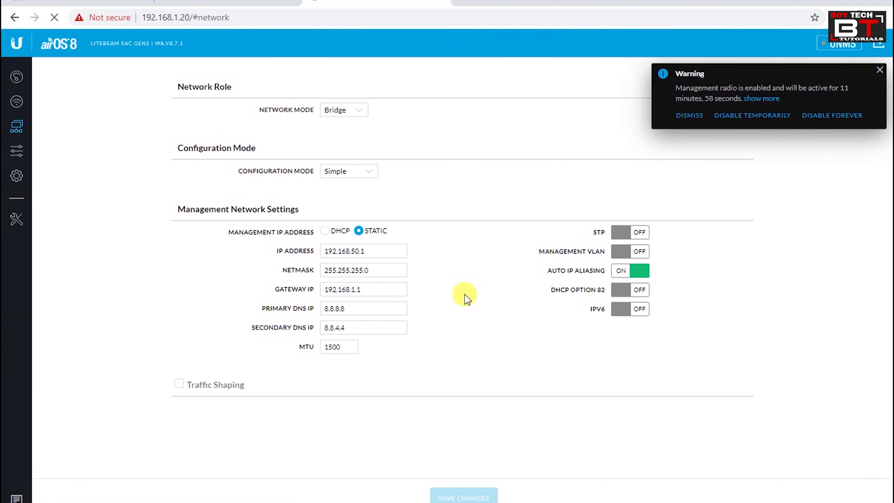
Step: Change the Ethernet IPv4 address to 192.168.50.45 with gateway 192.168.50.103
left_click(298, 500)
double_click(504, 169)
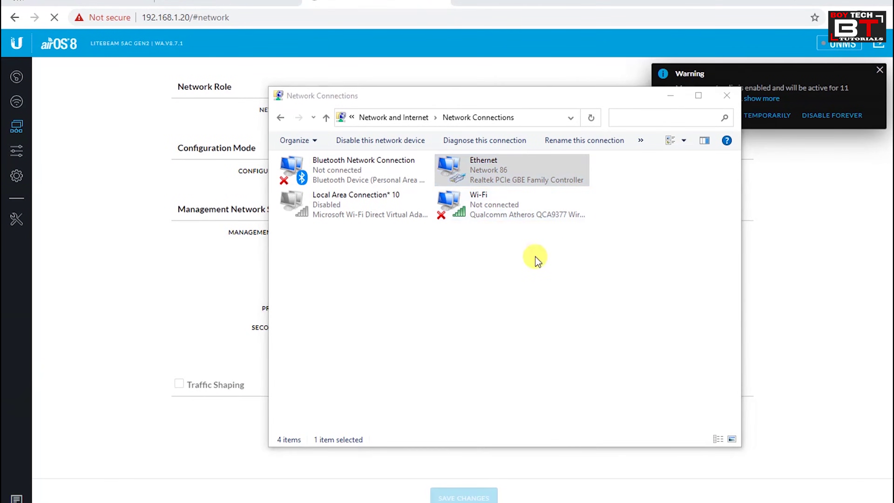
left_click(377, 389)
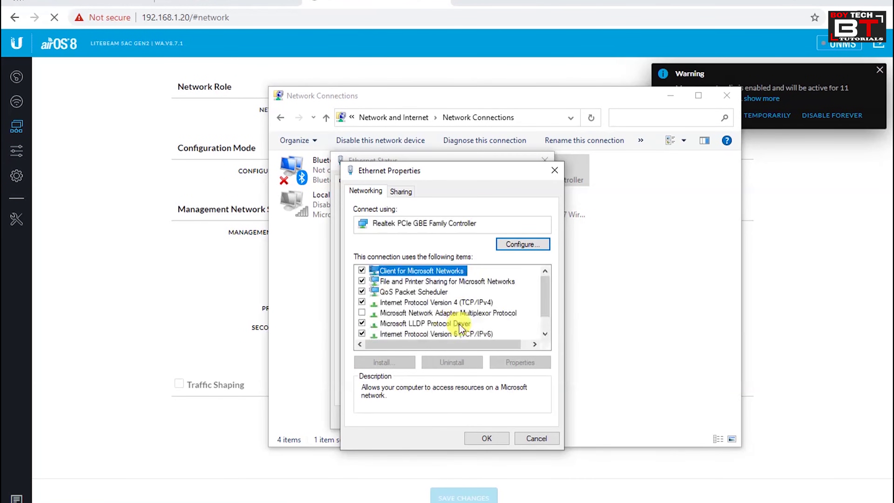
double_click(472, 302)
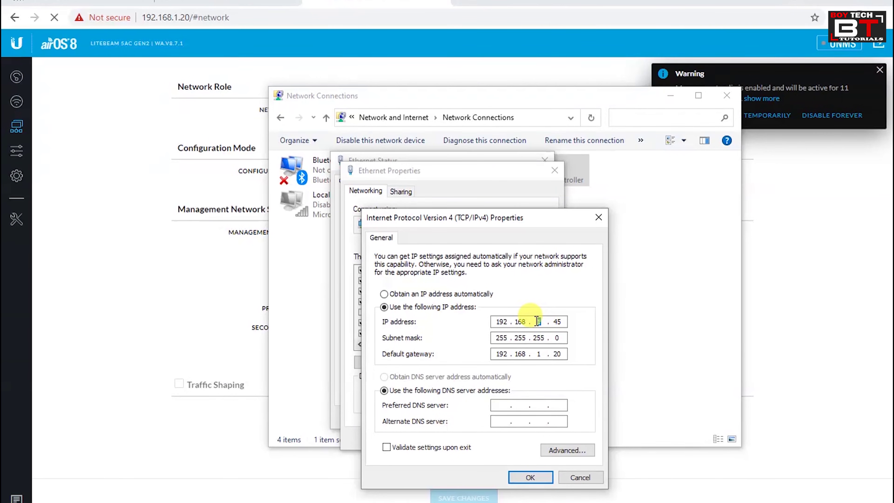
type("50")
double_click(534, 353)
type("50")
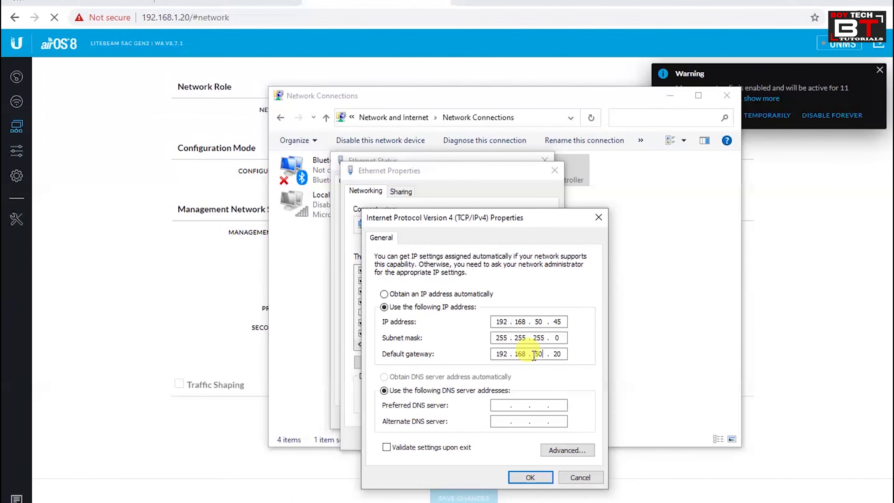
double_click(555, 354)
type("103")
left_click(542, 478)
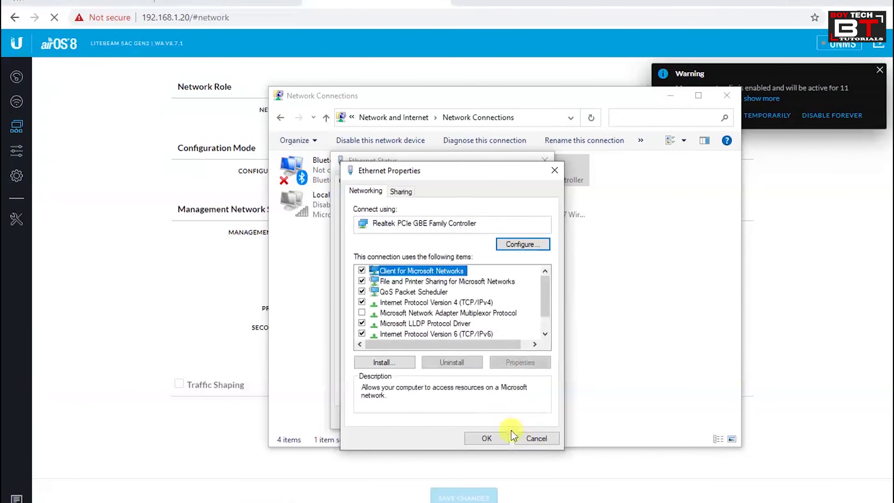
left_click(493, 438)
left_click(526, 418)
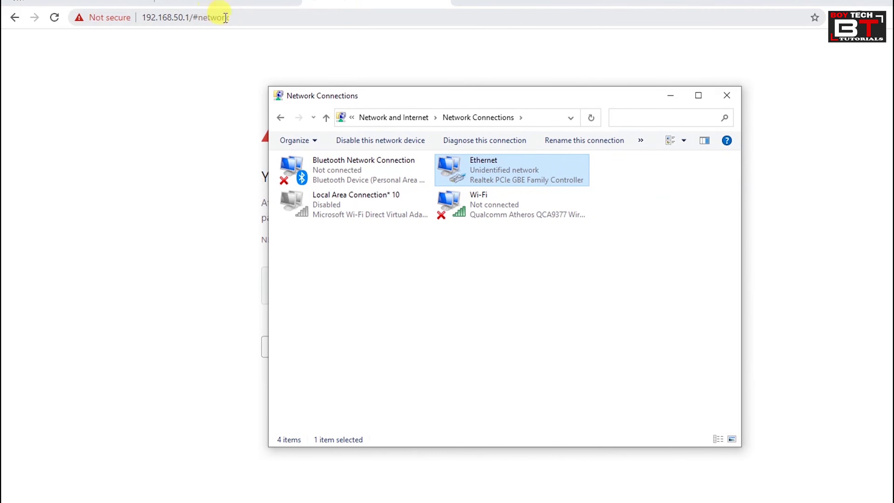
Step: Proceed past the certificate warning and try logging in with the saved username
left_click(255, 21)
left_click(292, 342)
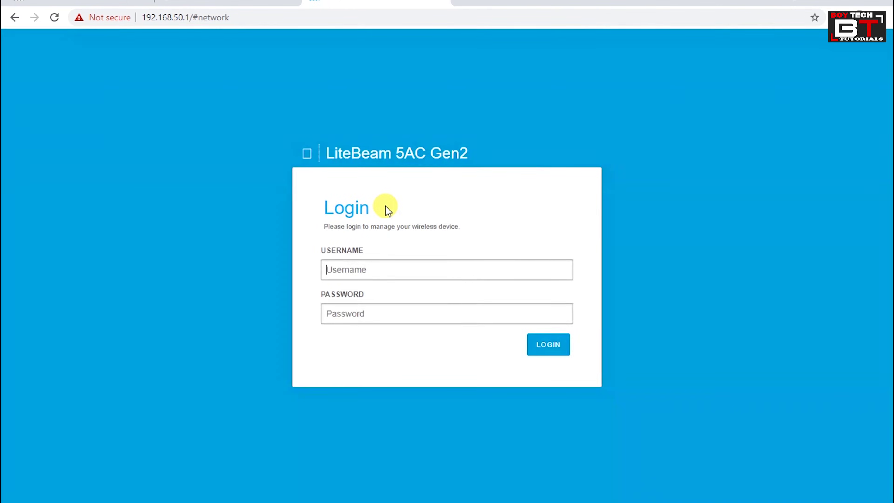
left_click(415, 263)
left_click(375, 298)
left_click(374, 319)
key("ctrl+v")
left_click(542, 348)
Step: Copy the password from the notes, paste it into the login form, and log in
key("alt+Tab")
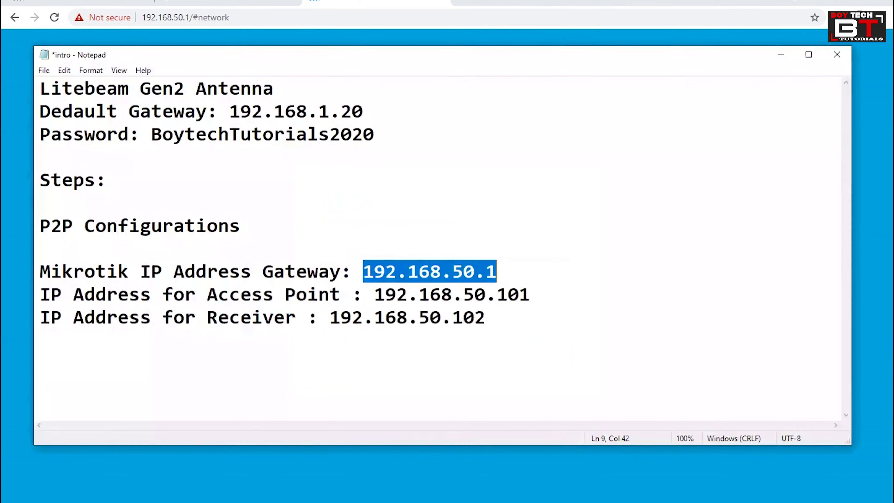
left_click_drag(151, 134, 362, 133)
right_click(363, 133)
left_click(382, 169)
key("alt+Tab")
left_click(398, 309)
key("ctrl+a")
key("ctrl+v")
left_click(535, 350)
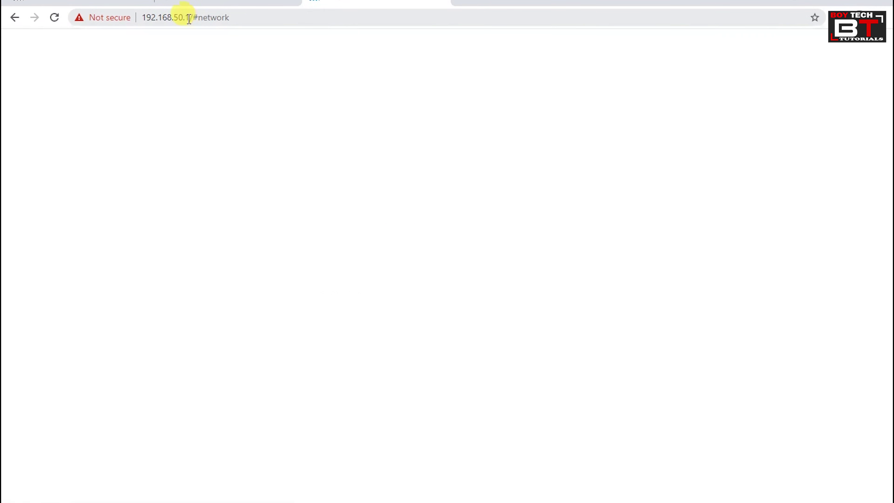
Step: Change the IP Address to 192.168.50.103 with gateway 192.168.50.1 and save
left_click(381, 251)
type("3")
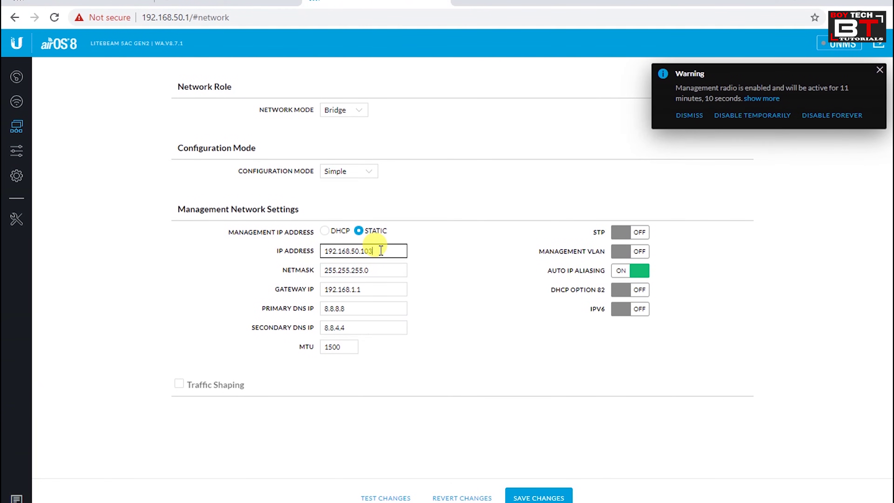
left_click(362, 289)
left_click(350, 289)
key("Right")
key("Right")
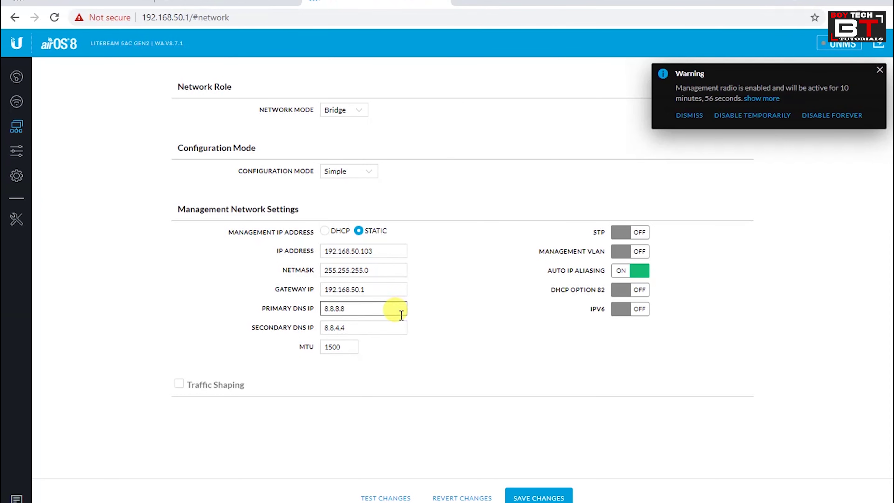
left_click(534, 499)
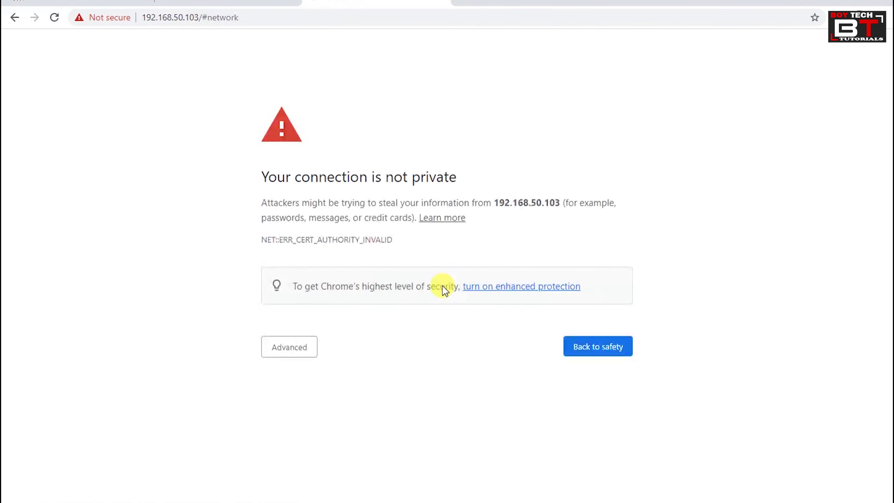
Step: Proceed past the certificate warning for 192.168.50.103 and pick the saved username
left_click(298, 346)
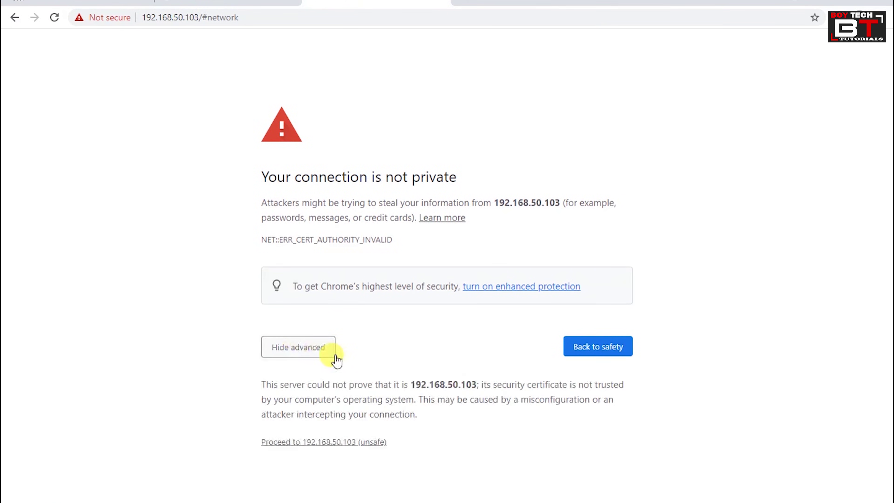
left_click(332, 445)
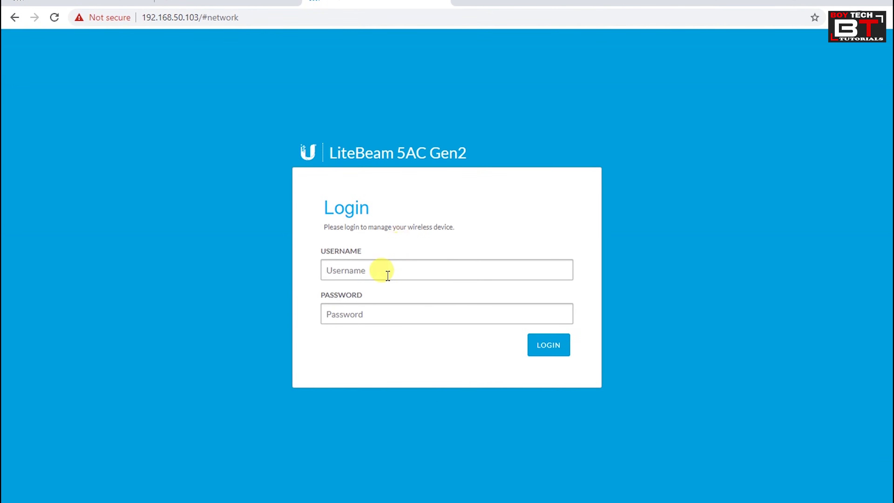
left_click(391, 269)
left_click(369, 300)
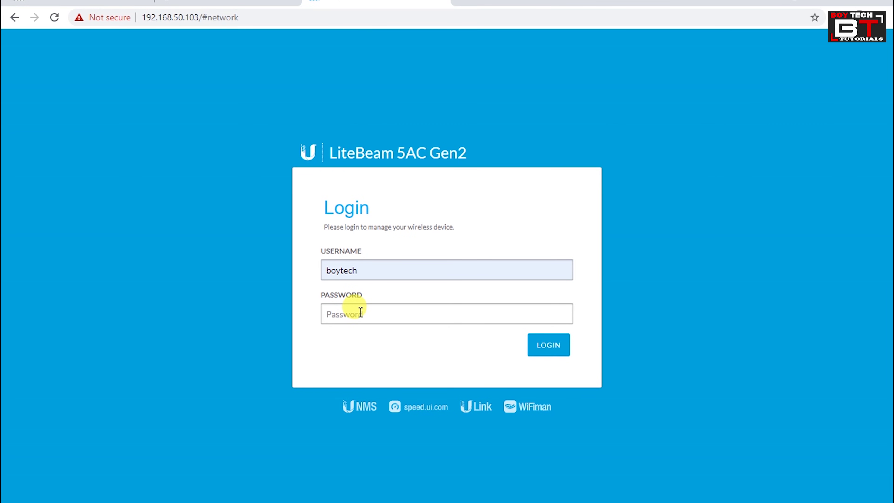
Step: Paste the password copied from the notes and log in
key("alt+Tab")
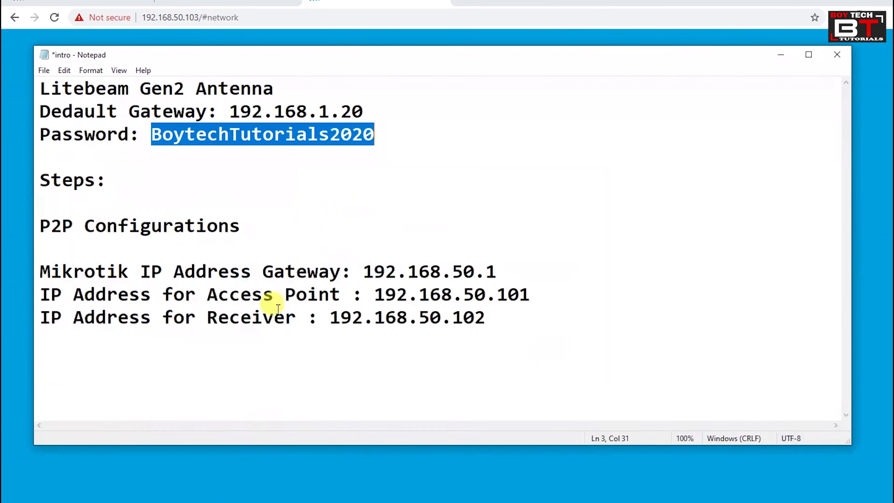
right_click(222, 139)
left_click(230, 177)
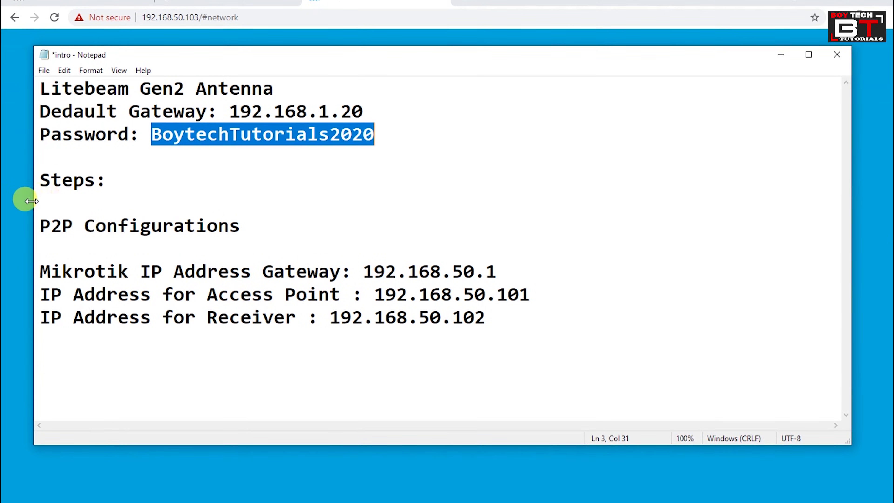
left_click(23, 200)
left_click(366, 313)
key("ctrl+v")
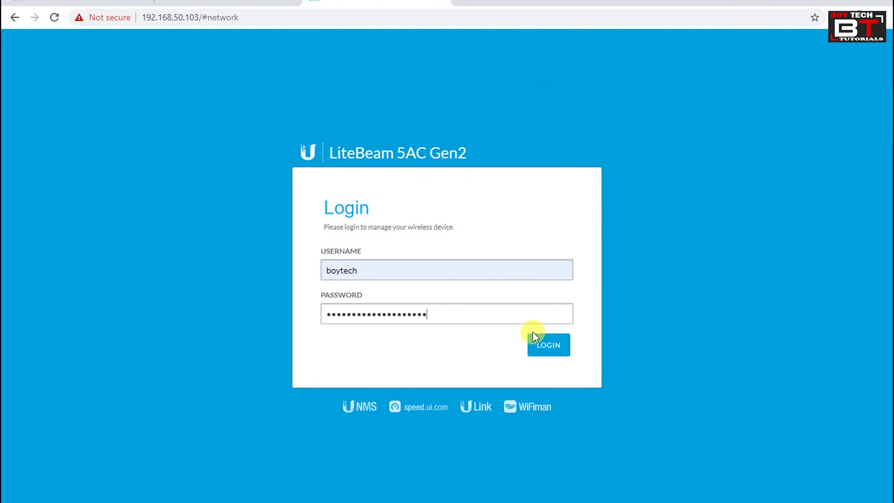
left_click(549, 343)
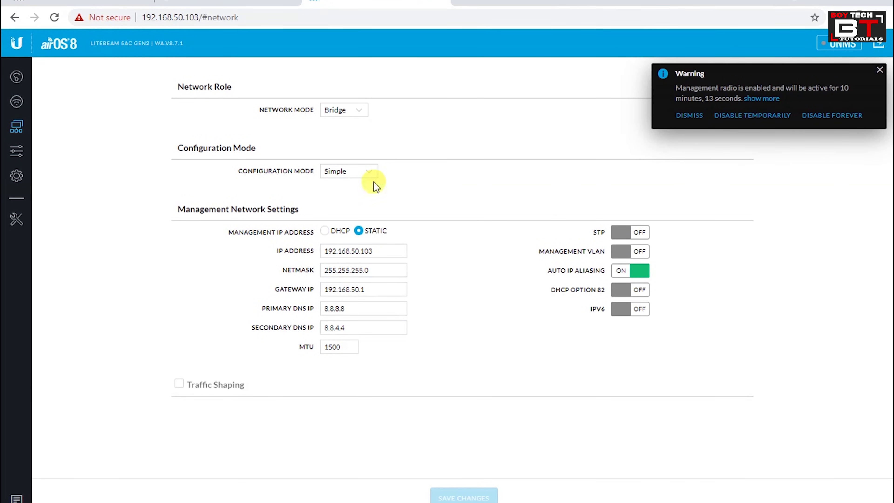
Step: Set Channel Width to Auto on the Wireless page and open the SSID site survey
left_click(16, 102)
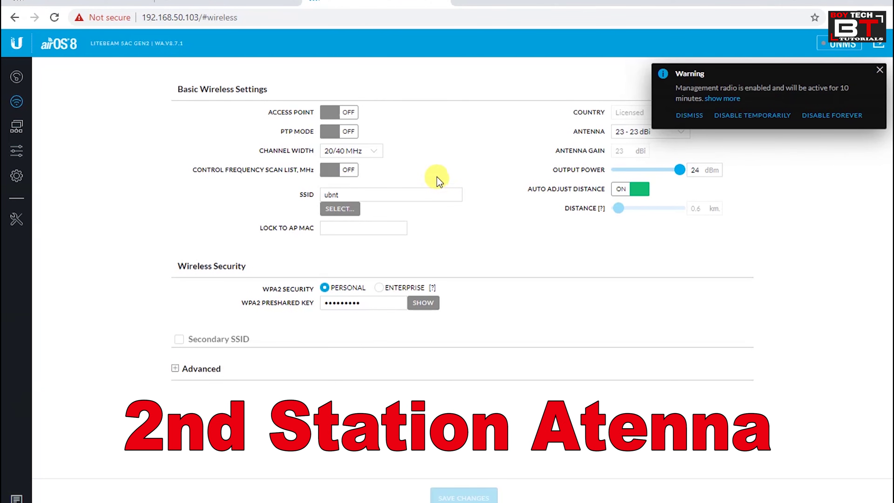
left_click(351, 150)
left_click(356, 160)
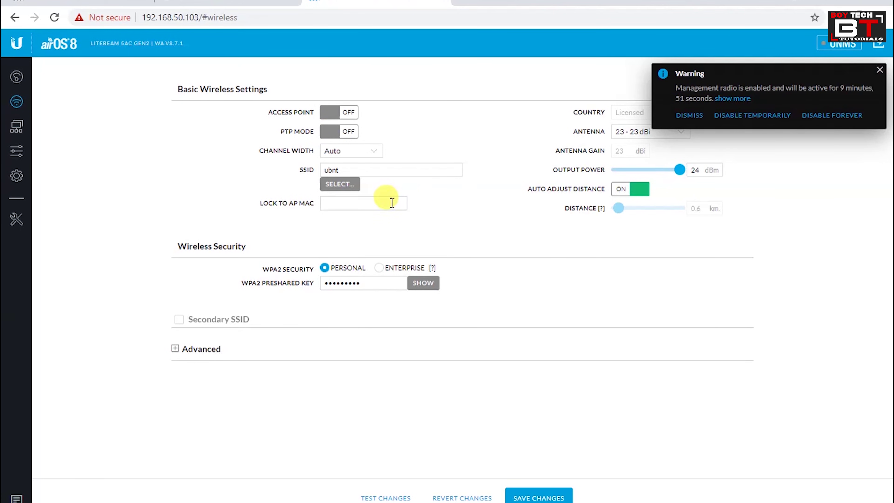
left_click(330, 170)
left_click(340, 185)
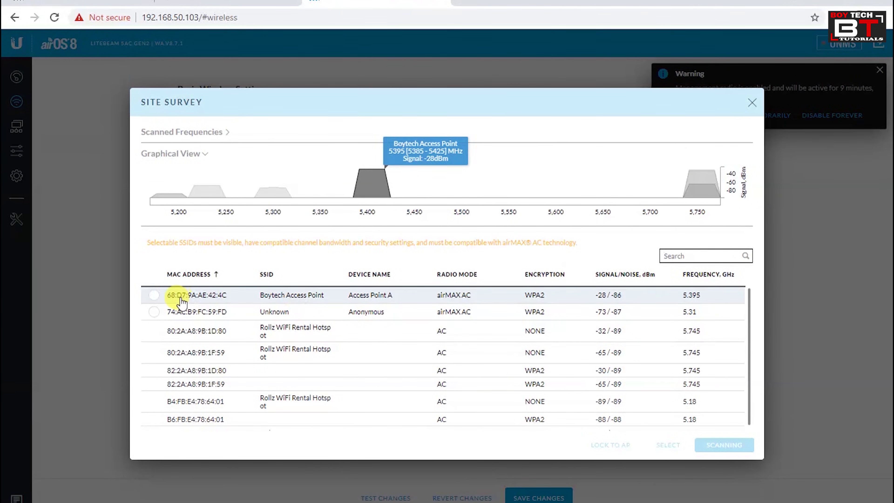
Step: Copy the 'Boytech Access Point' name from the site survey into the Notepad notes
left_click(174, 296)
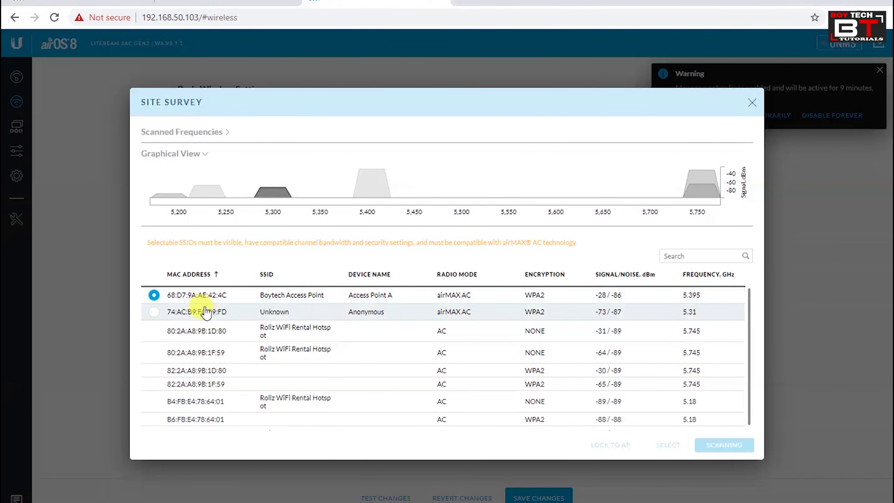
left_click_drag(261, 296, 322, 297)
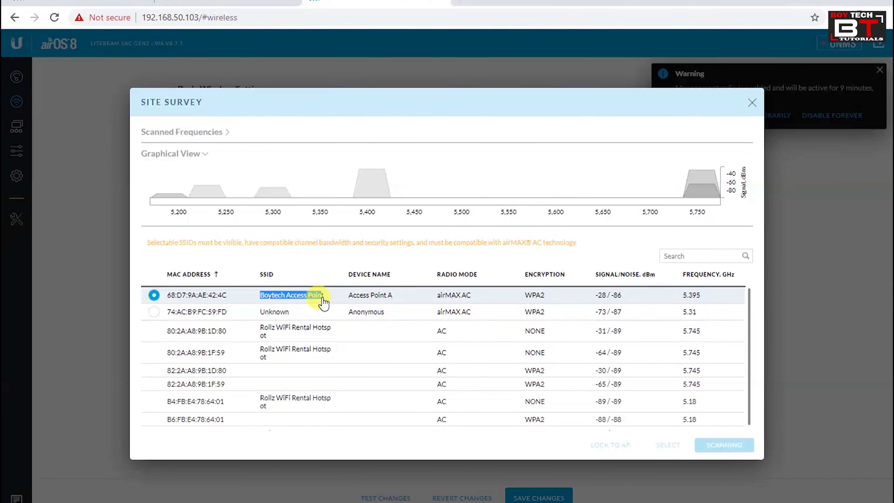
right_click(325, 299)
left_click(349, 306)
left_click(236, 500)
left_click(543, 313)
key("Return")
key("Return")
key("ctrl+v")
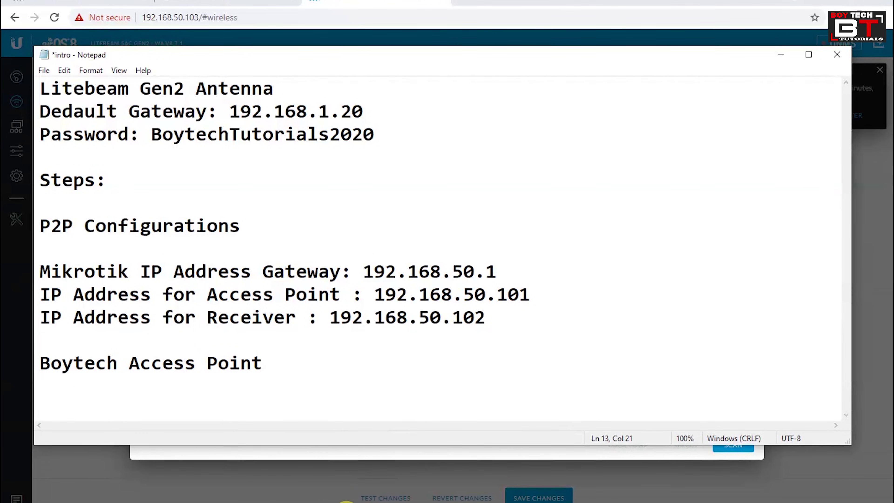
Step: Copy the access point's MAC 68:D7:9A:AE:42:4C into the notes below its name
left_click(236, 457)
left_click_drag(165, 296, 227, 298)
right_click(229, 296)
left_click(233, 301)
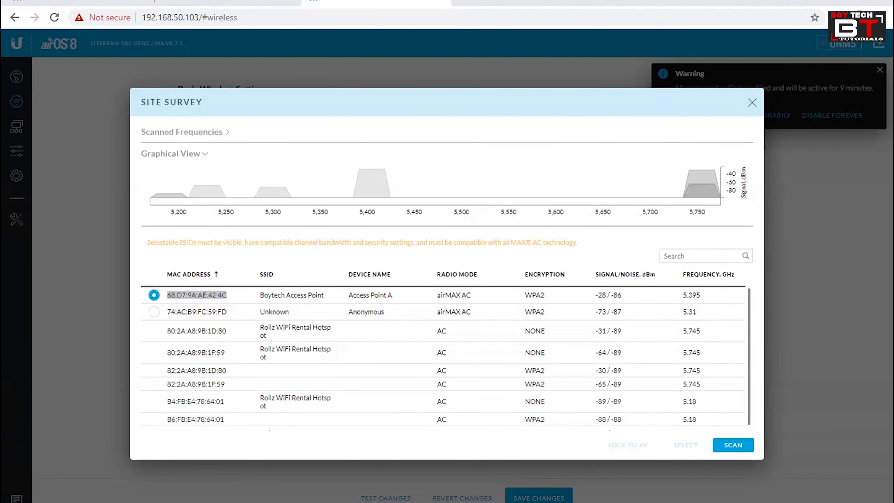
left_click(353, 502)
key("Return")
key("ctrl+v")
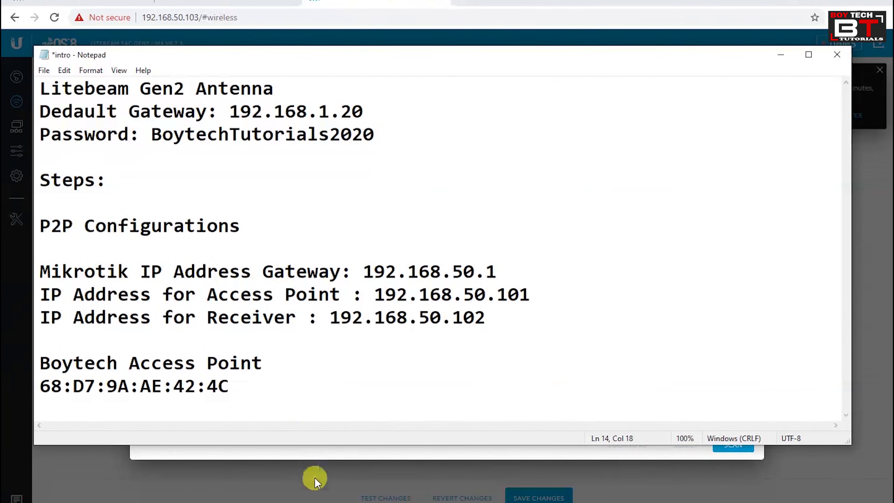
Step: Close the site survey and return to the LiteBeam's wireless settings
left_click(248, 471)
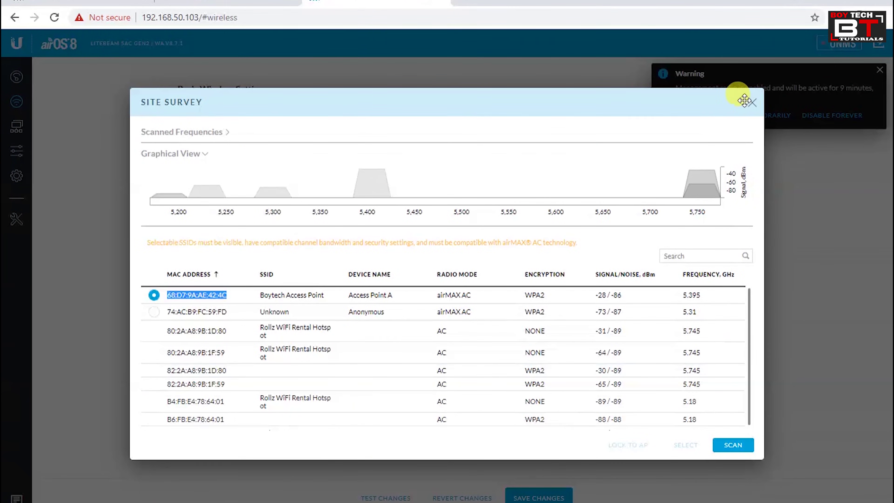
left_click(752, 103)
left_click(341, 170)
Step: Lock the station to AP MAC 68:D7:9A:AE:42:4C and set the SSID to 'Boytech Access Point'
left_click(343, 201)
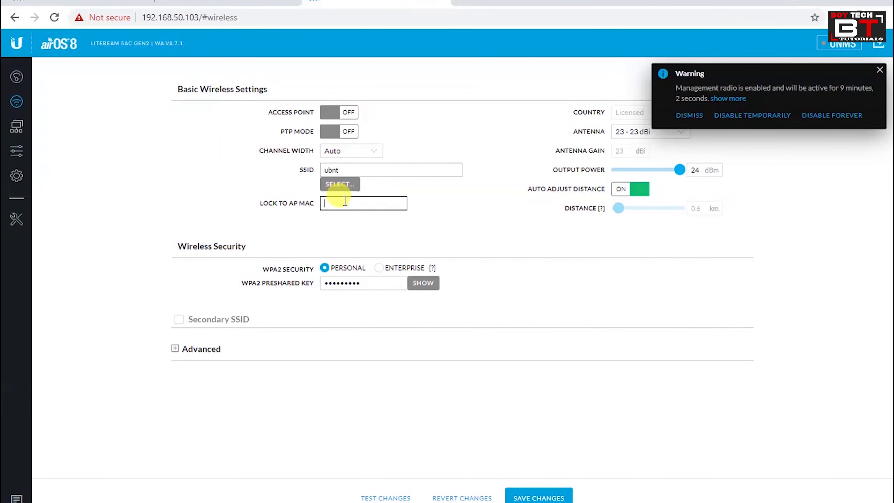
key("ctrl+v")
key("alt+Tab")
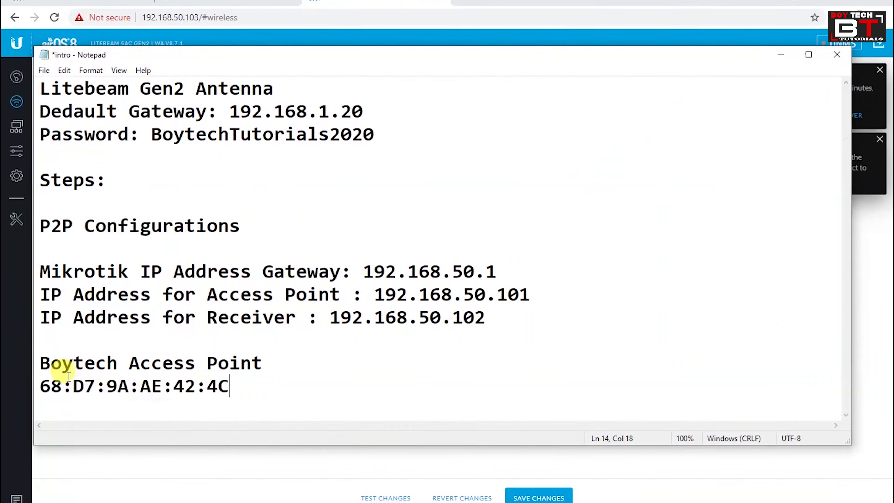
left_click_drag(38, 363, 275, 363)
right_click(235, 363)
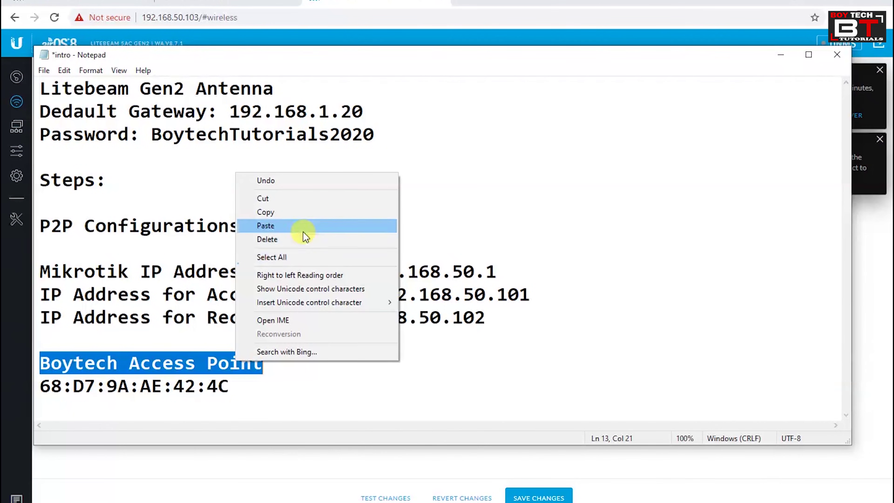
left_click(295, 218)
left_click(315, 460)
left_click_drag(389, 169, 299, 176)
key("ctrl+v")
left_click(409, 190)
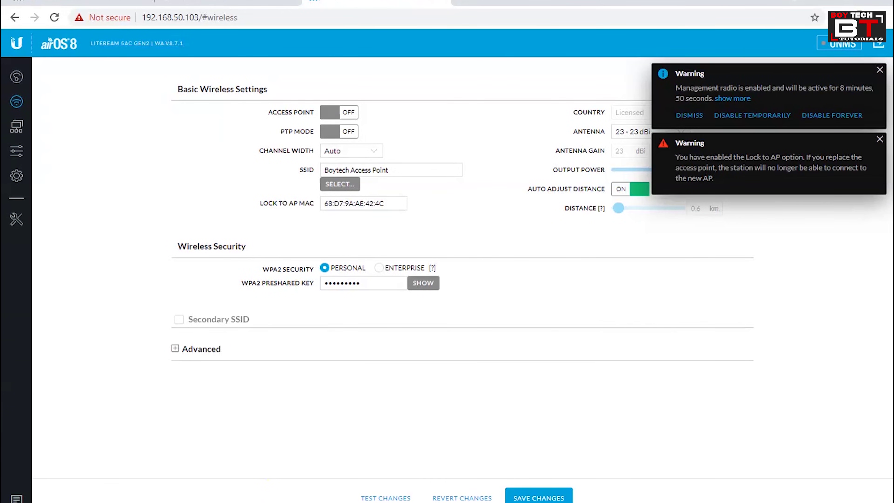
Step: Paste the noted device password as the WPA2 preshared key and reveal it to verify
key("alt+Tab")
left_click_drag(149, 135, 390, 135)
right_click(346, 133)
left_click(374, 172)
left_click(324, 470)
double_click(398, 284)
key("ctrl+v")
left_click(419, 286)
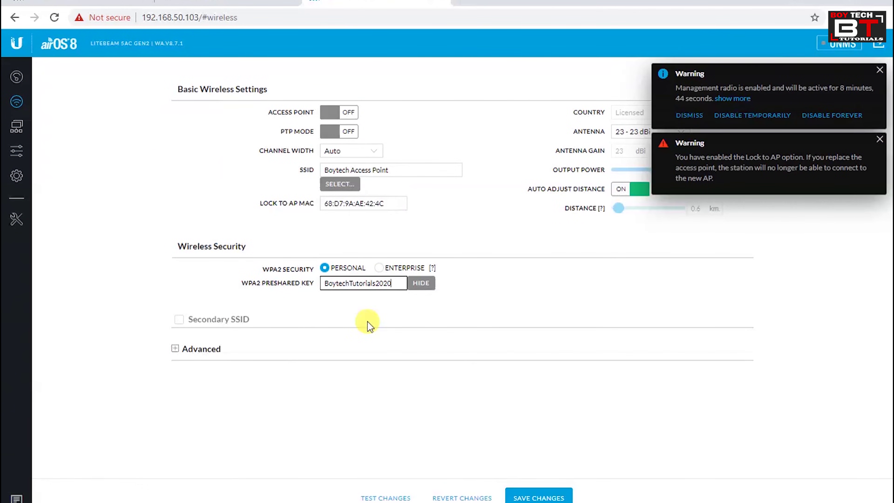
left_click(470, 310)
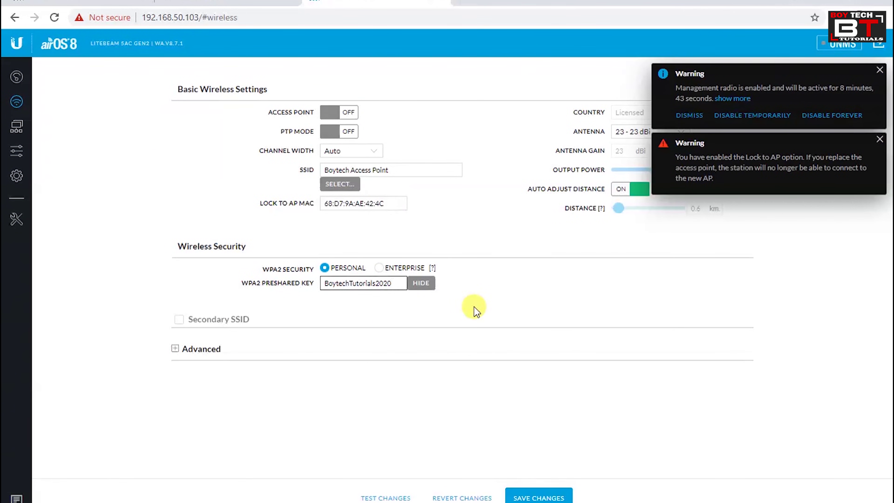
Step: Under Advanced, set AMPDU to 64 and station priority High, disable Calculate EIRP Limit, and save
left_click(175, 349)
left_click_drag(355, 372, 424, 376)
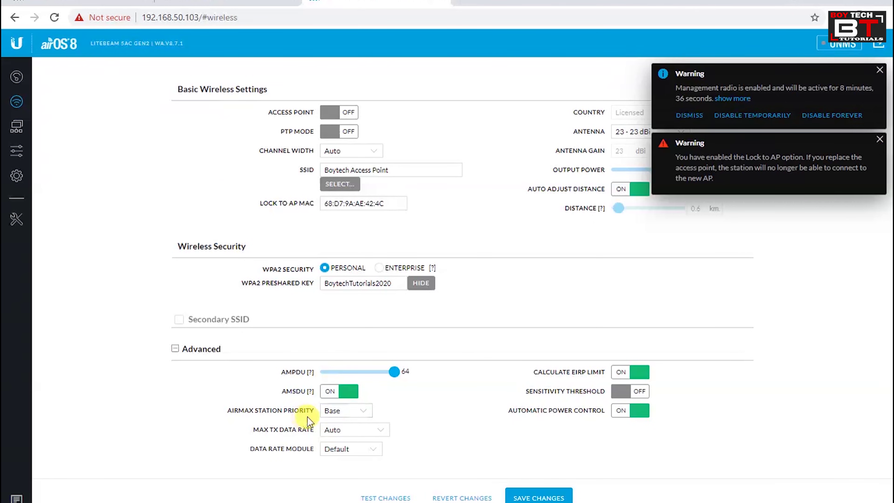
left_click(356, 412)
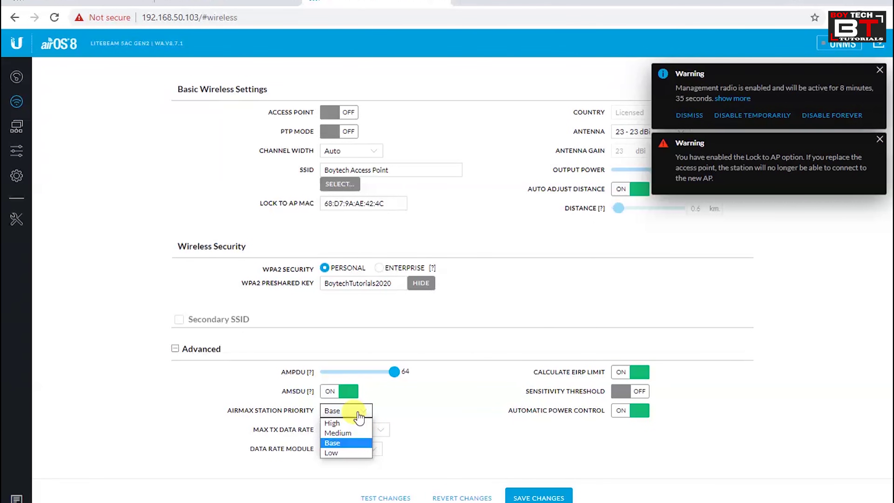
left_click(347, 425)
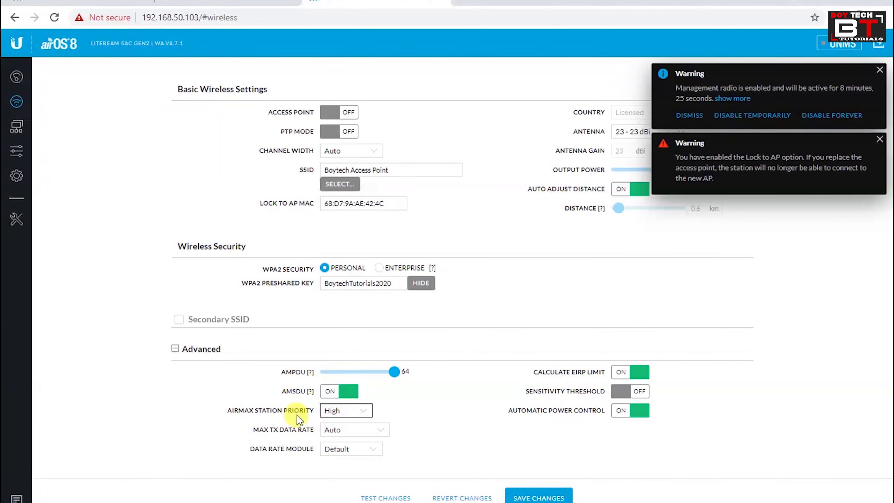
left_click(343, 411)
left_click(433, 411)
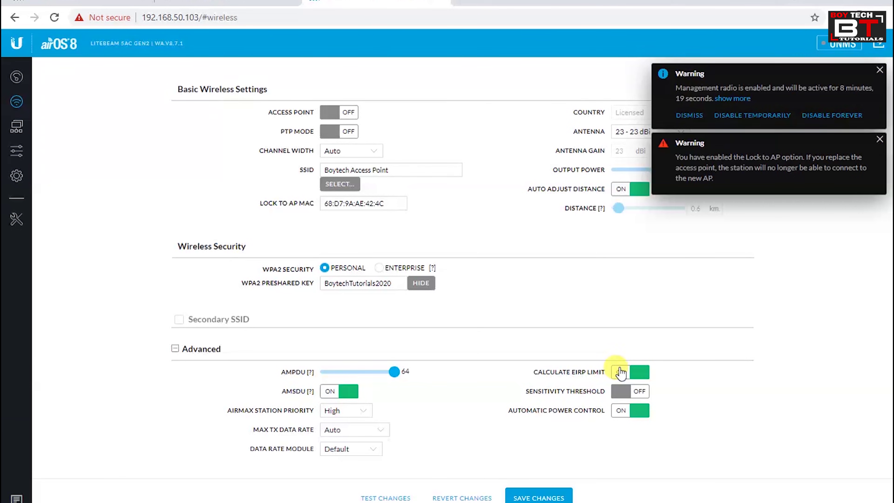
left_click(620, 372)
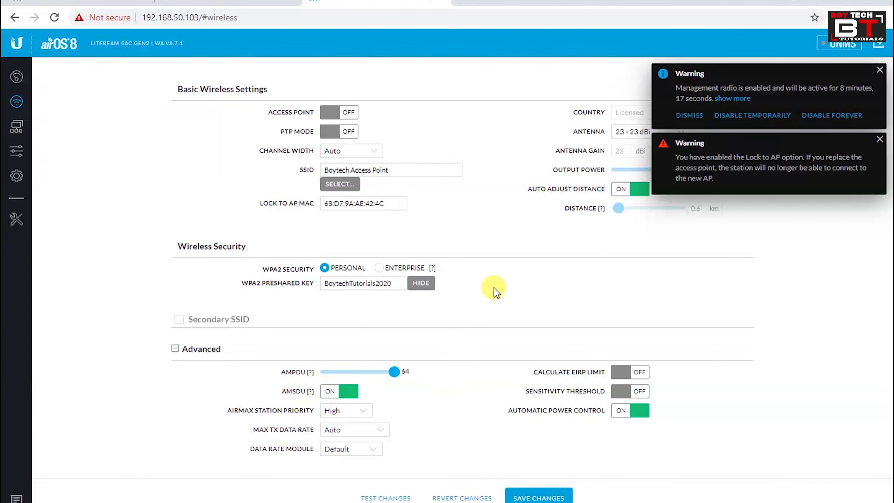
left_click(547, 498)
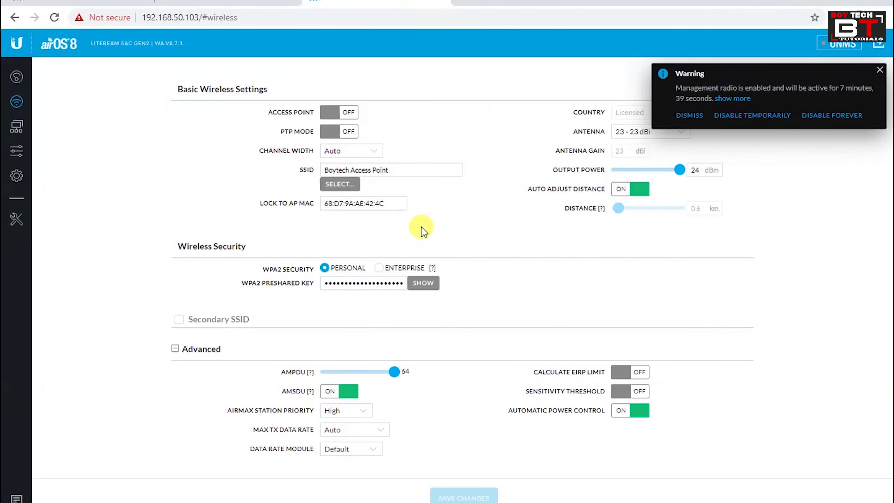
Step: In System settings, replace the device name with 'nelson'
left_click(25, 178)
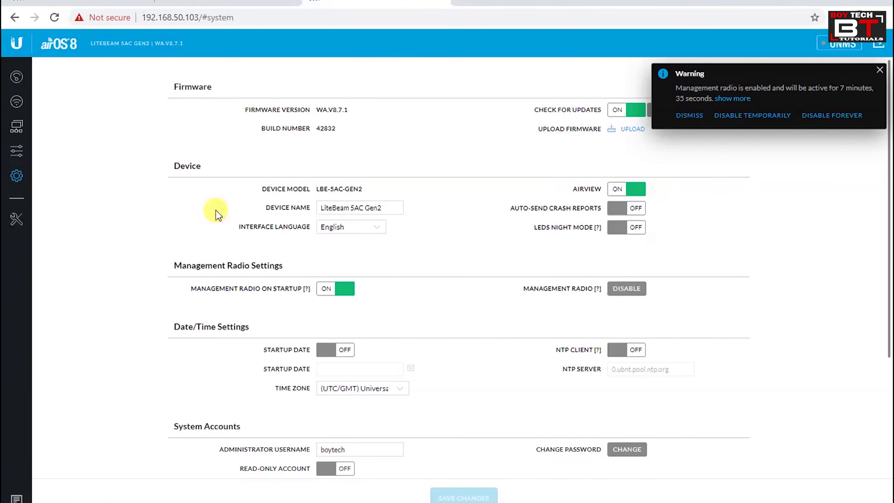
left_click_drag(400, 208, 295, 208)
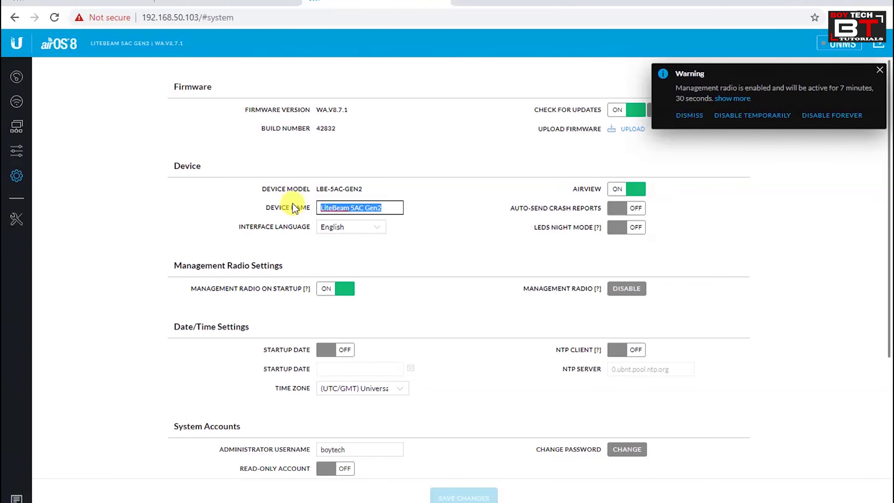
type("nelson")
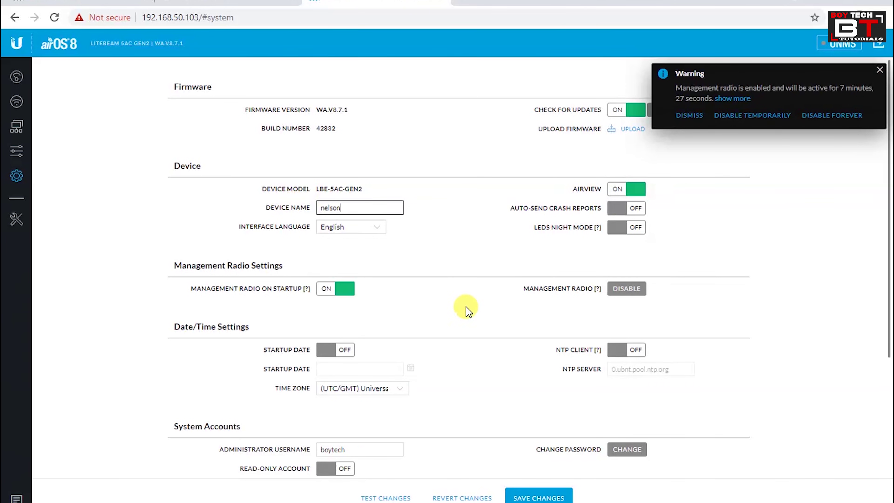
Step: Set the time zone to (GMT+08:00) Beijing, turn off update checks, and save
left_click(391, 388)
scroll(422, 300, "down", 5)
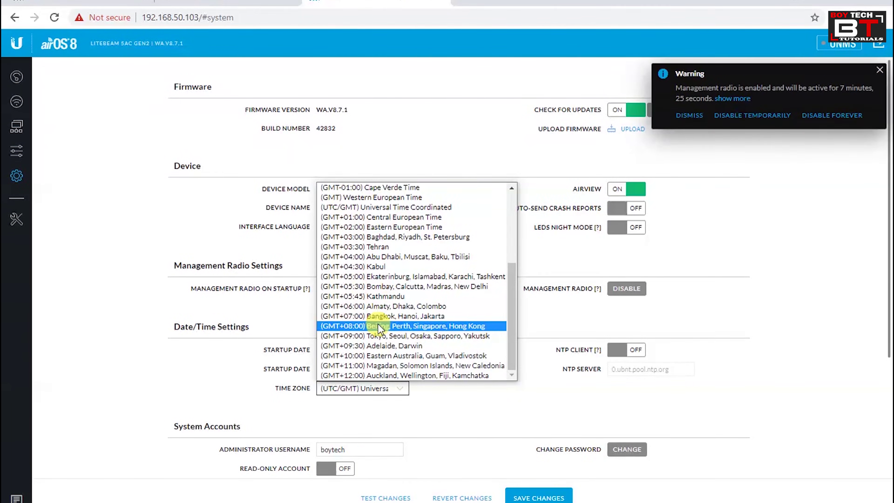
left_click(378, 326)
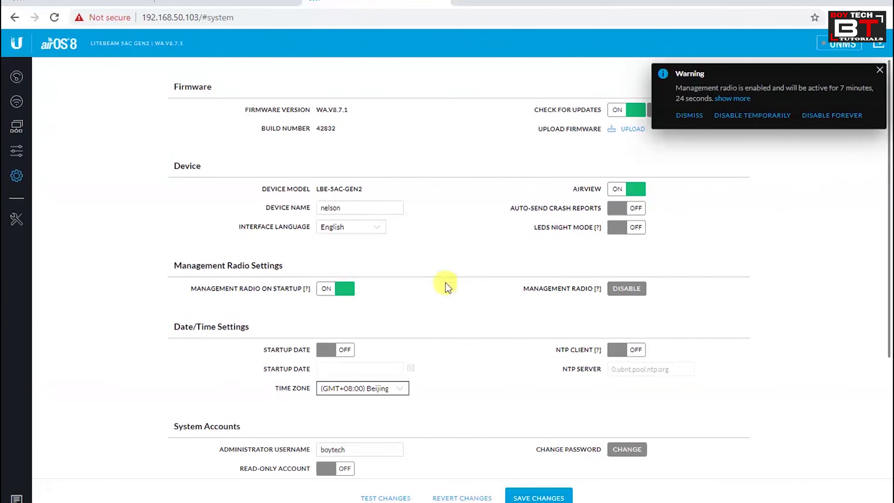
left_click(880, 70)
left_click(618, 110)
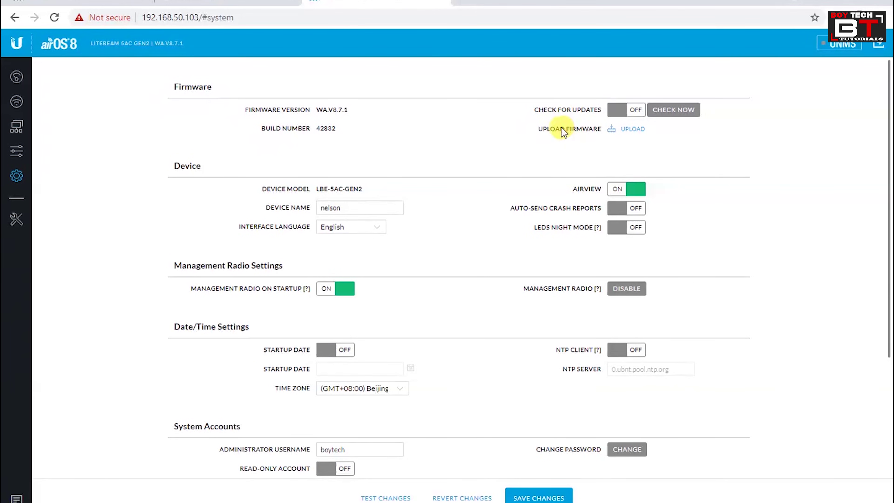
left_click(536, 498)
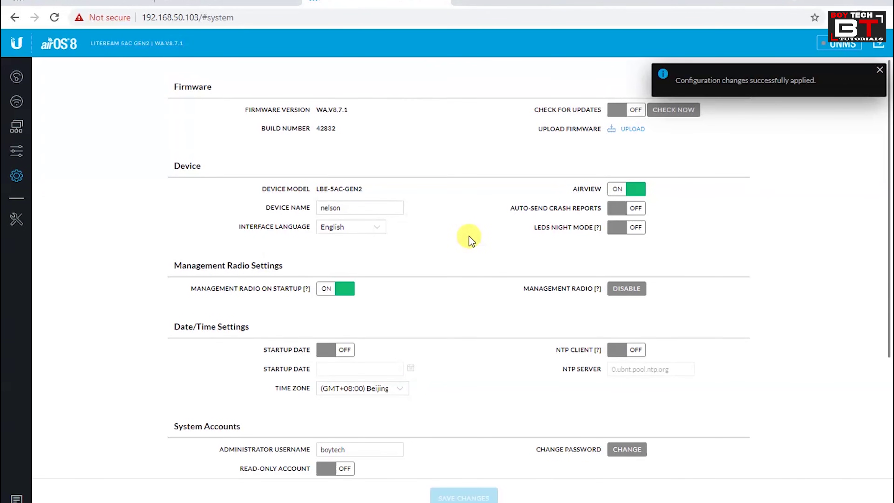
Step: Verify on the dashboard that nelson is linked to Access Point A, then go to the 192.168.50.101 tab
left_click(16, 77)
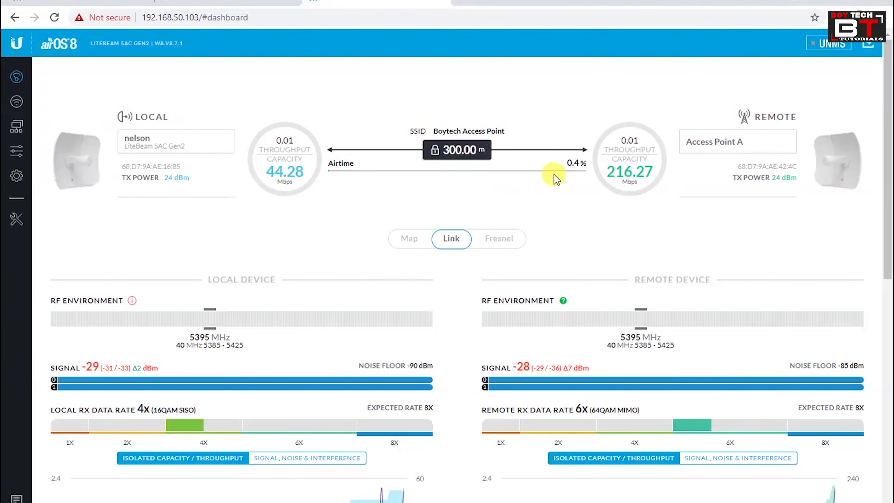
left_click_drag(686, 142, 744, 141)
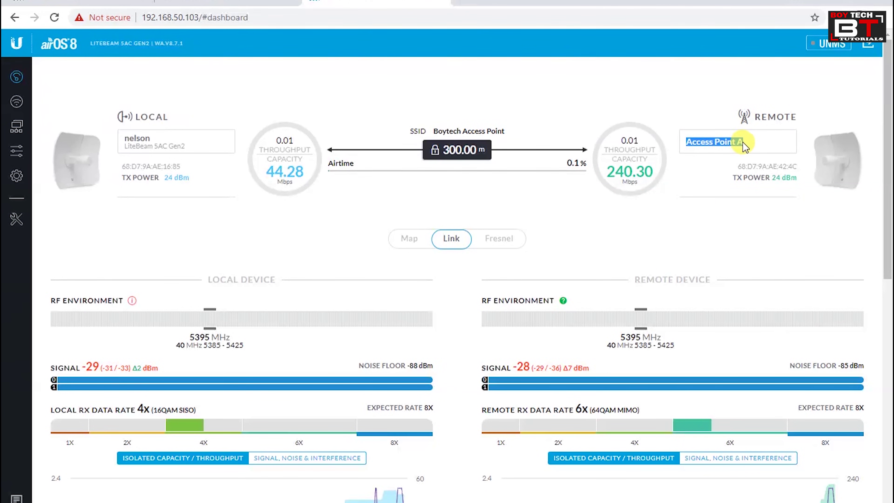
mouse_move(125, 143)
left_mouse_down()
mouse_move(175, 140)
mouse_move(124, 142)
left_mouse_up()
left_click(375, 112)
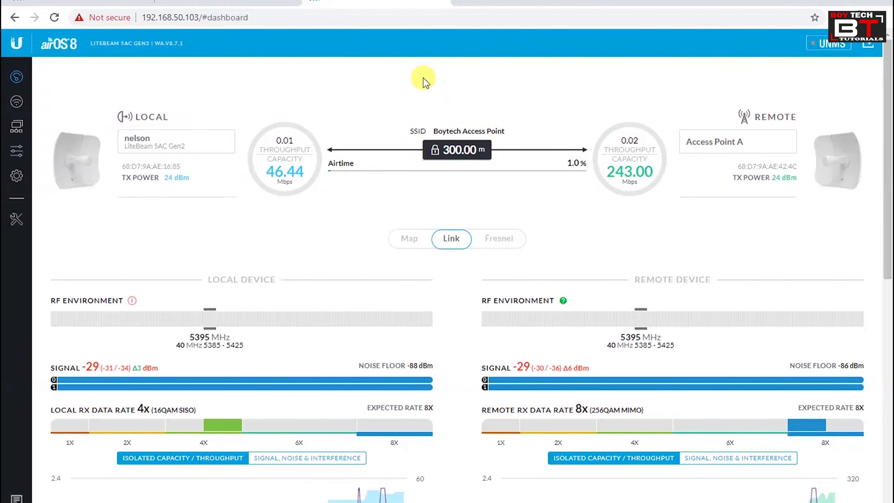
left_click(470, 2)
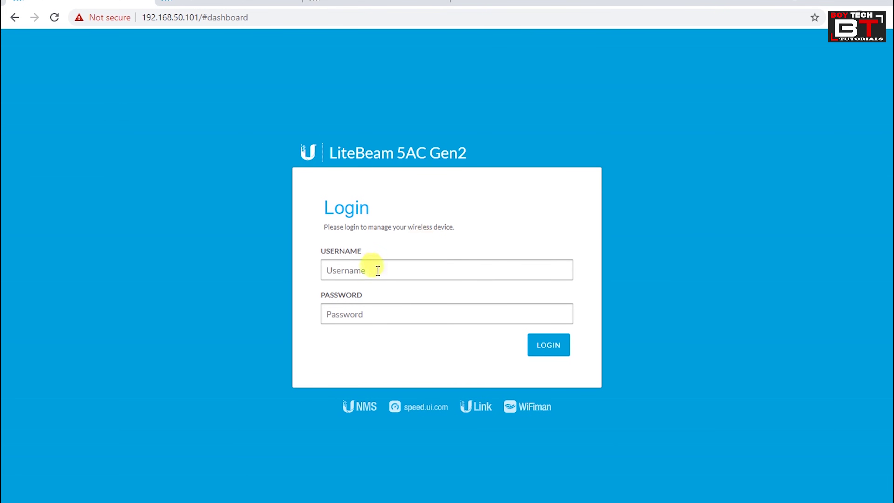
Step: Reload the 192.168.50.101 login page and log in with the saved username and noted password
left_click(284, 17)
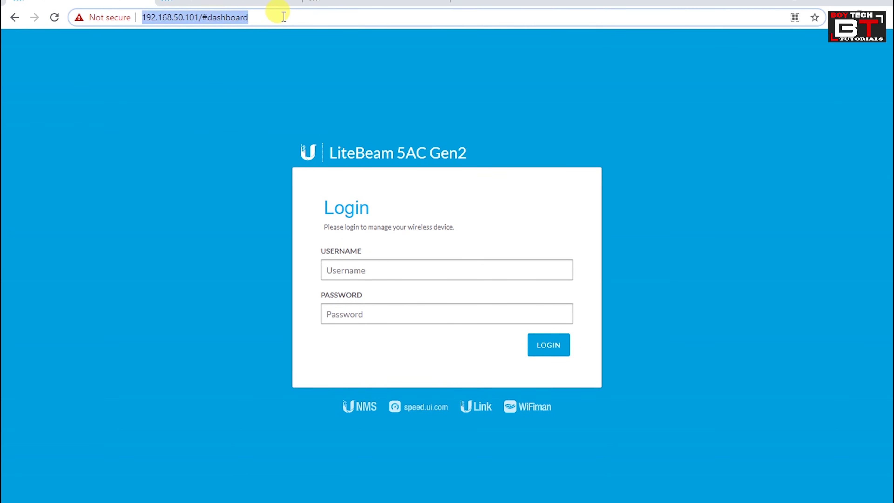
key("Return")
left_click(375, 268)
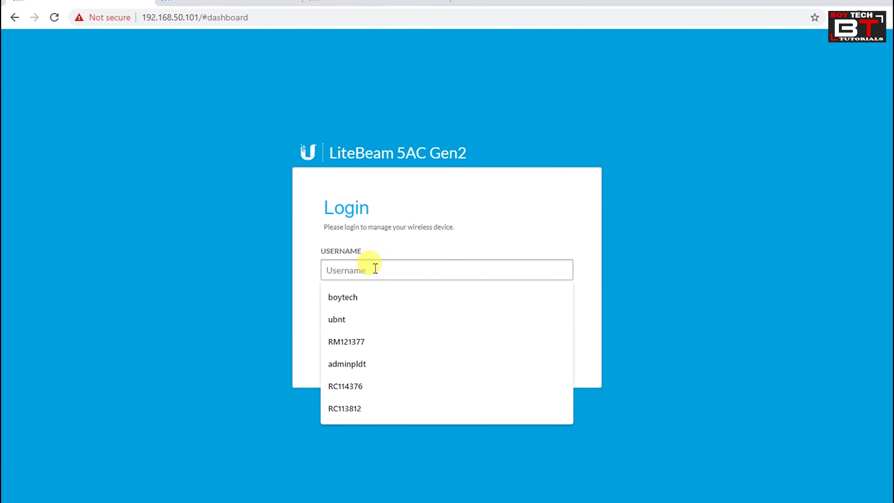
left_click(356, 295)
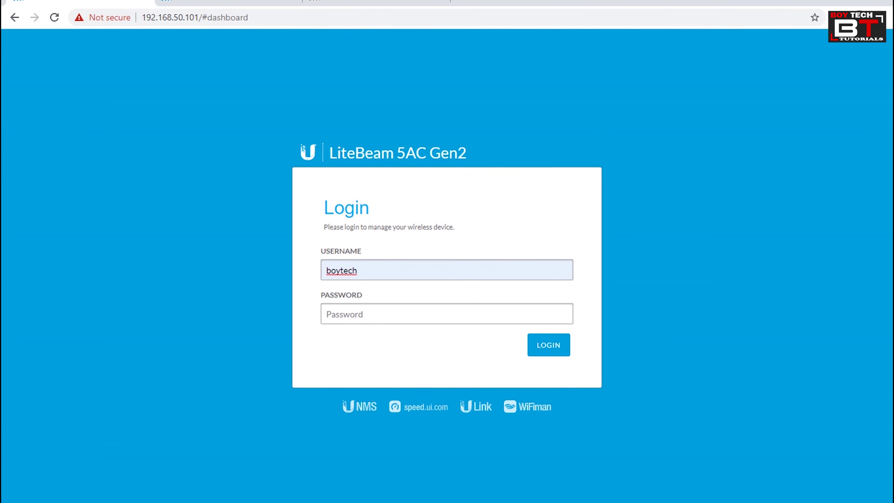
key("alt+Tab")
right_click(226, 130)
left_click(237, 168)
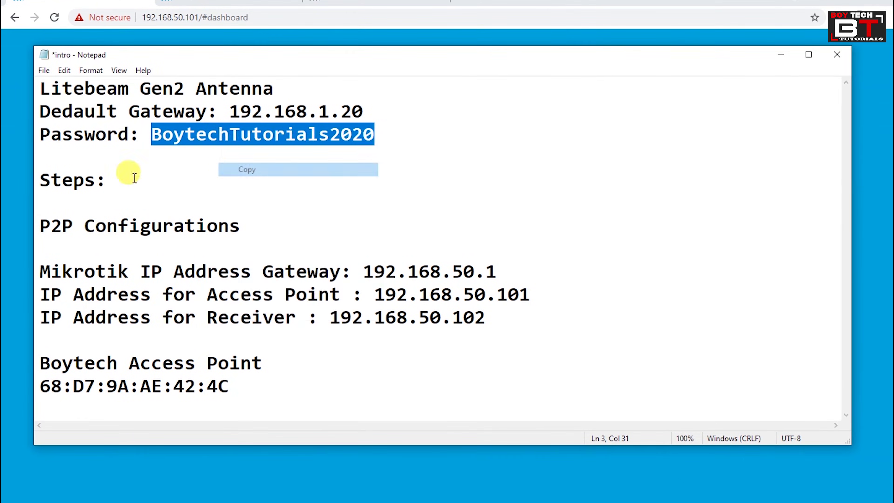
key("alt+Tab")
right_click(390, 315)
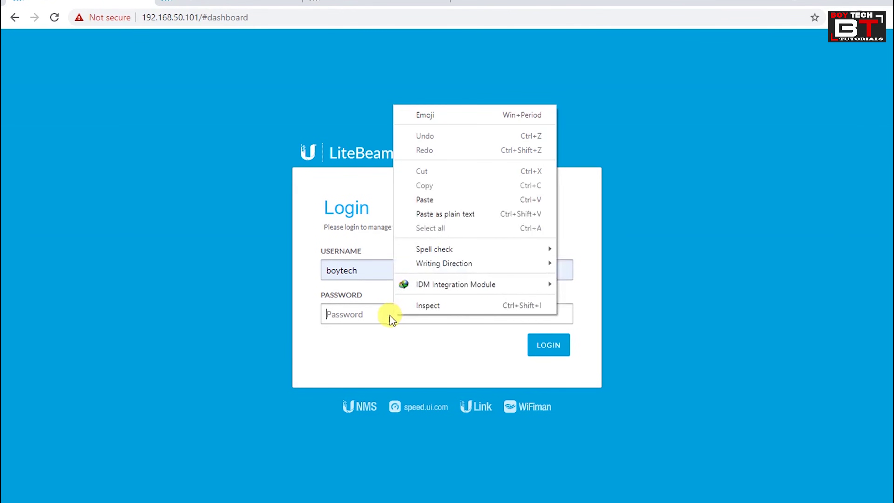
left_click(427, 196)
left_click(561, 341)
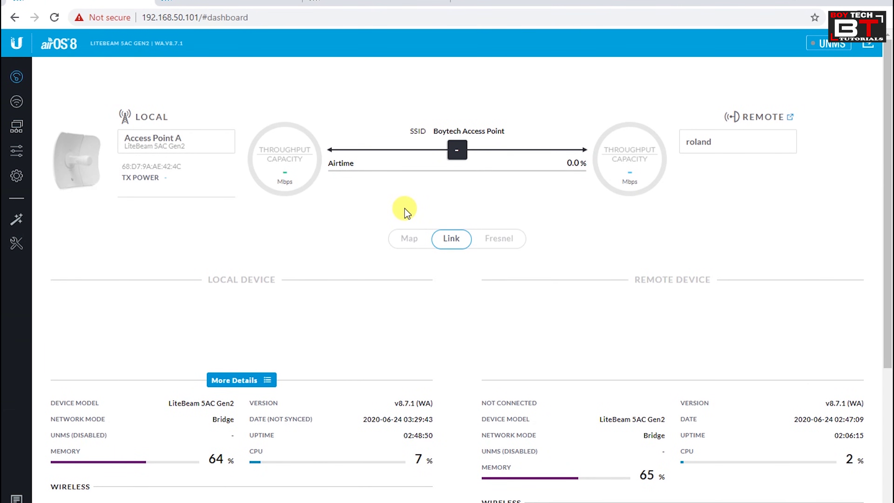
Step: Open Access Point A's station list and check the link details for nelson and roland
left_click_drag(124, 138, 195, 149)
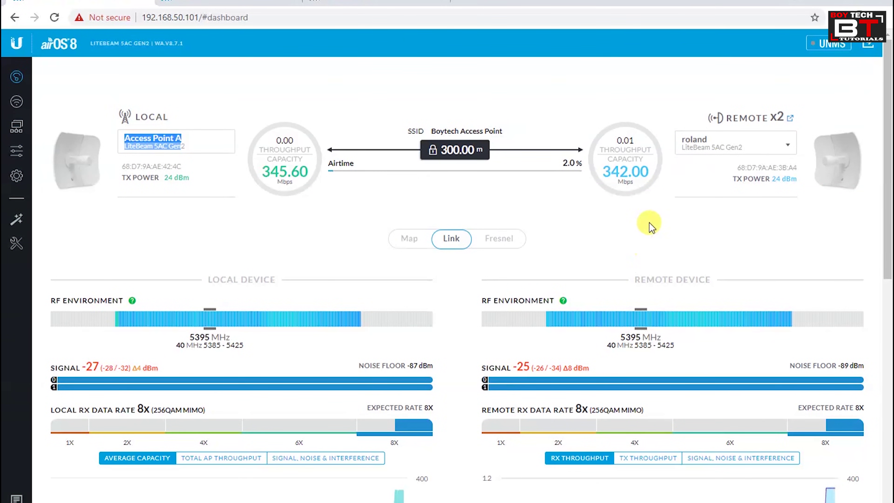
left_click(766, 150)
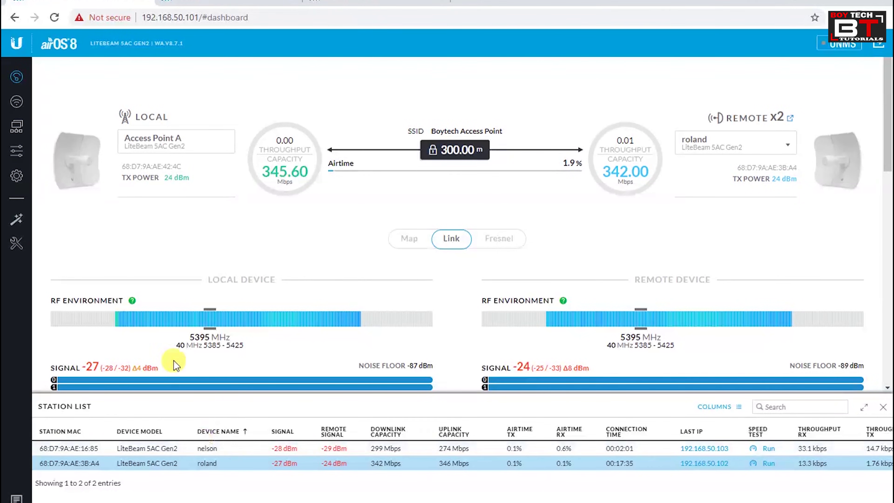
left_click(200, 449)
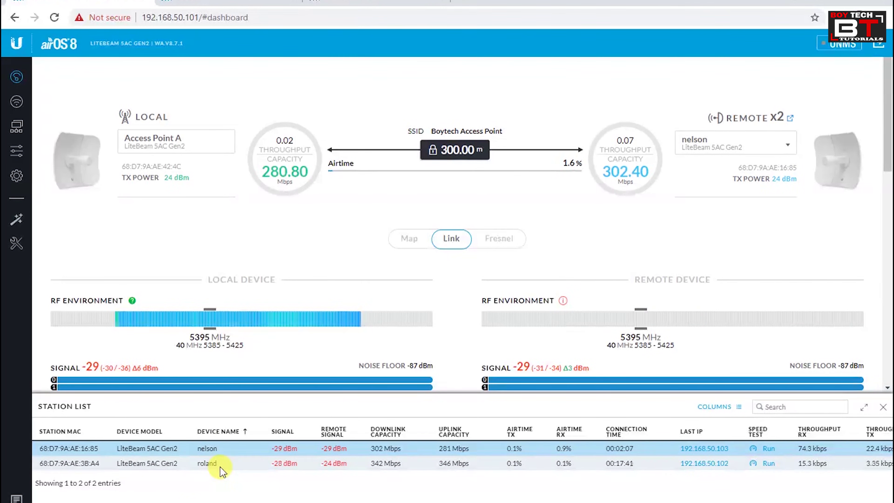
left_click(220, 466)
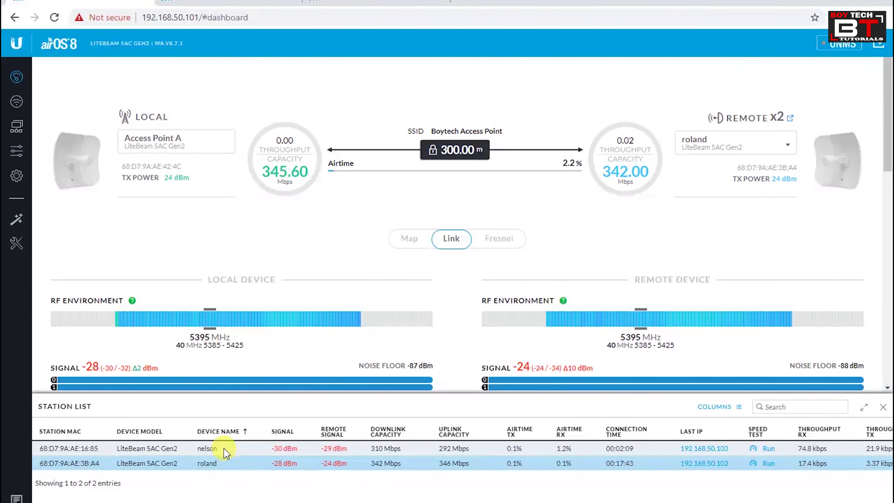
left_click(224, 448)
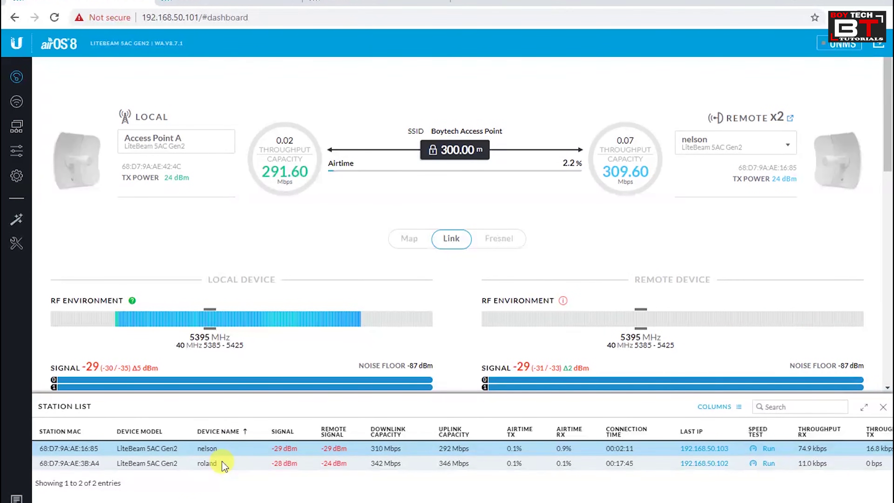